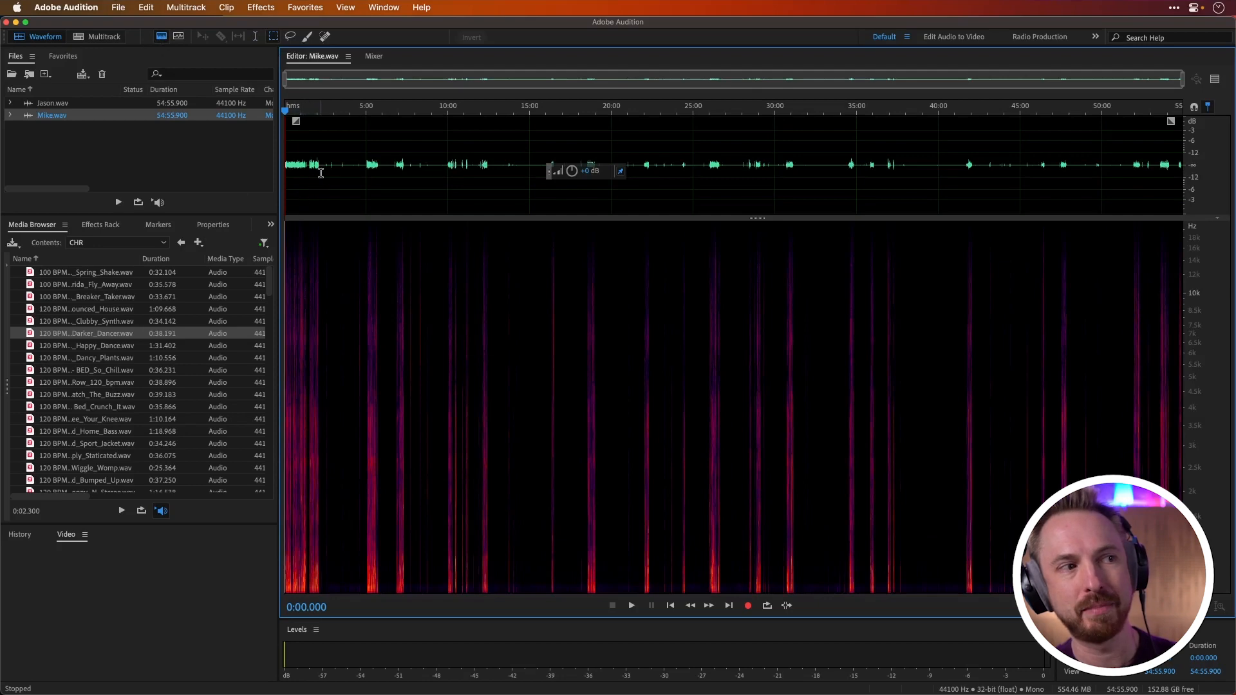
Step: Normalize the whole Mike.wav recording to -0.1 dB
{"action": "scroll", "coordinate": [300, 117], "scroll_direction": "up", "scroll_amount": 5}
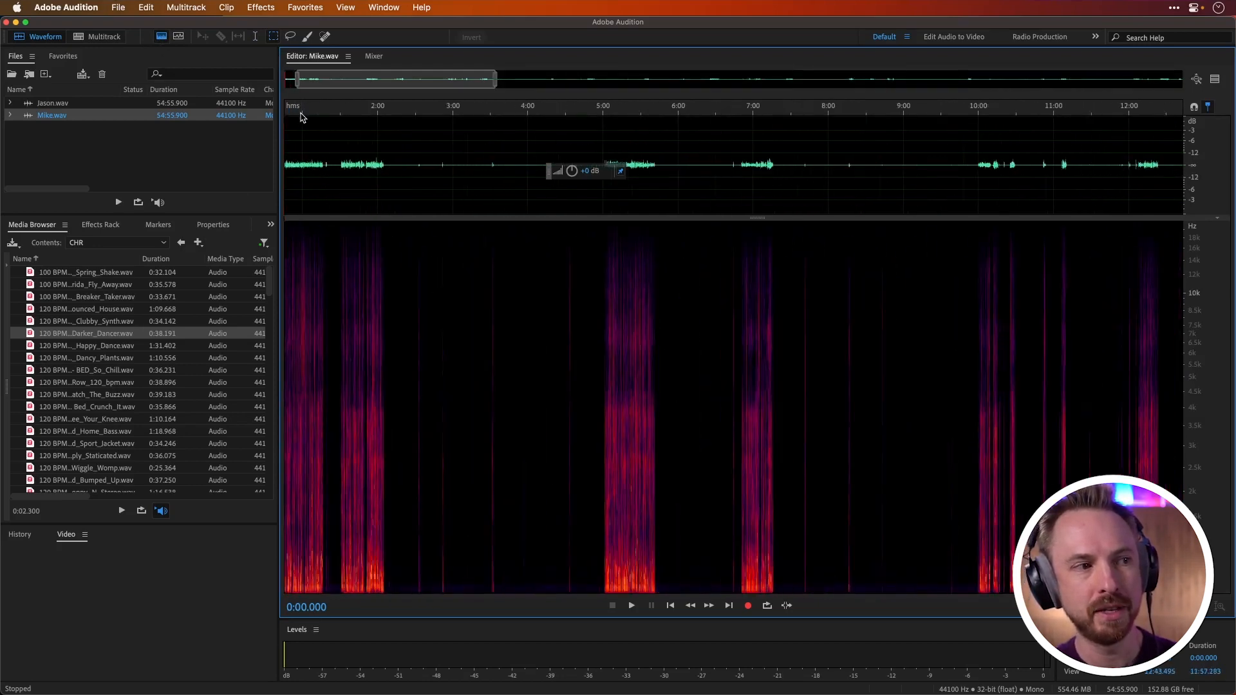
{"action": "scroll", "coordinate": [300, 118], "scroll_direction": "up", "scroll_amount": 3}
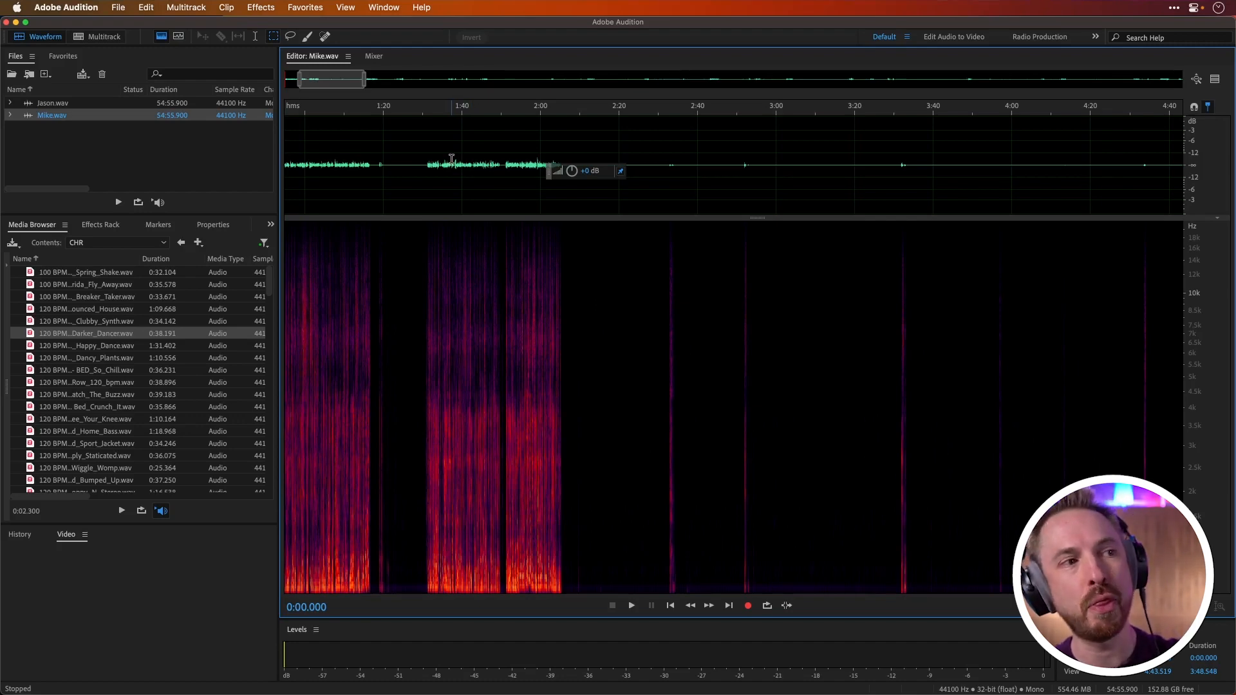
{"action": "left_click", "coordinate": [300, 7]}
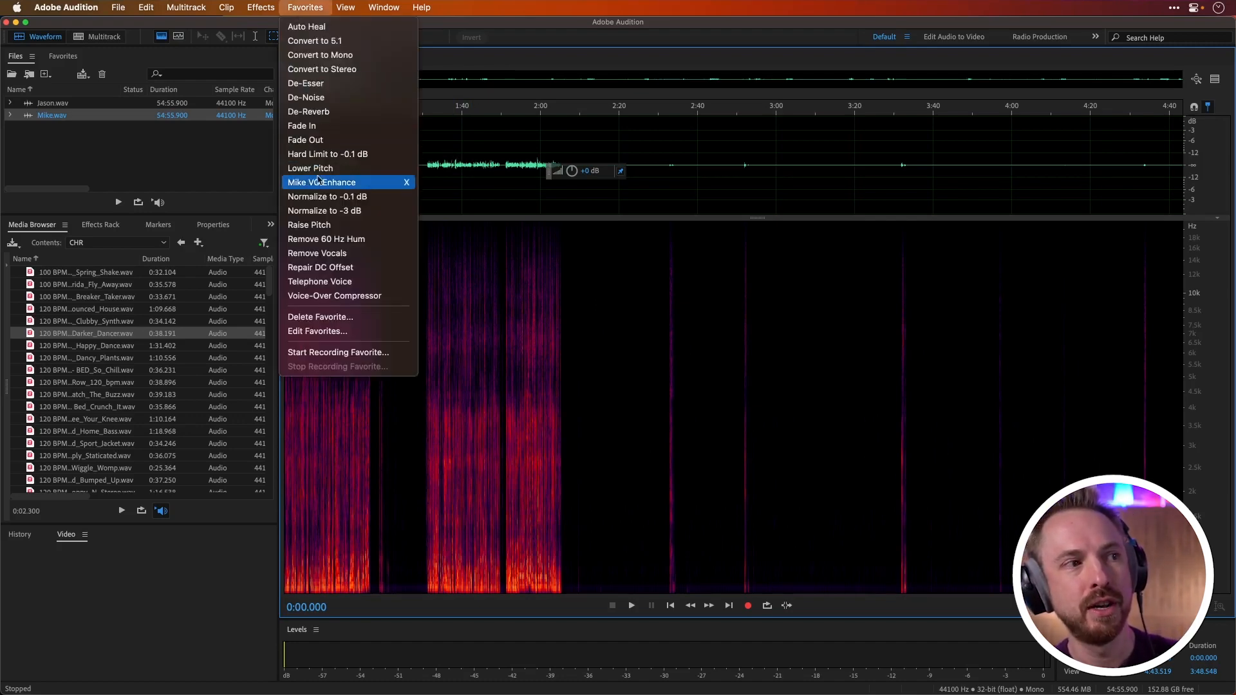
{"action": "left_click", "coordinate": [324, 198]}
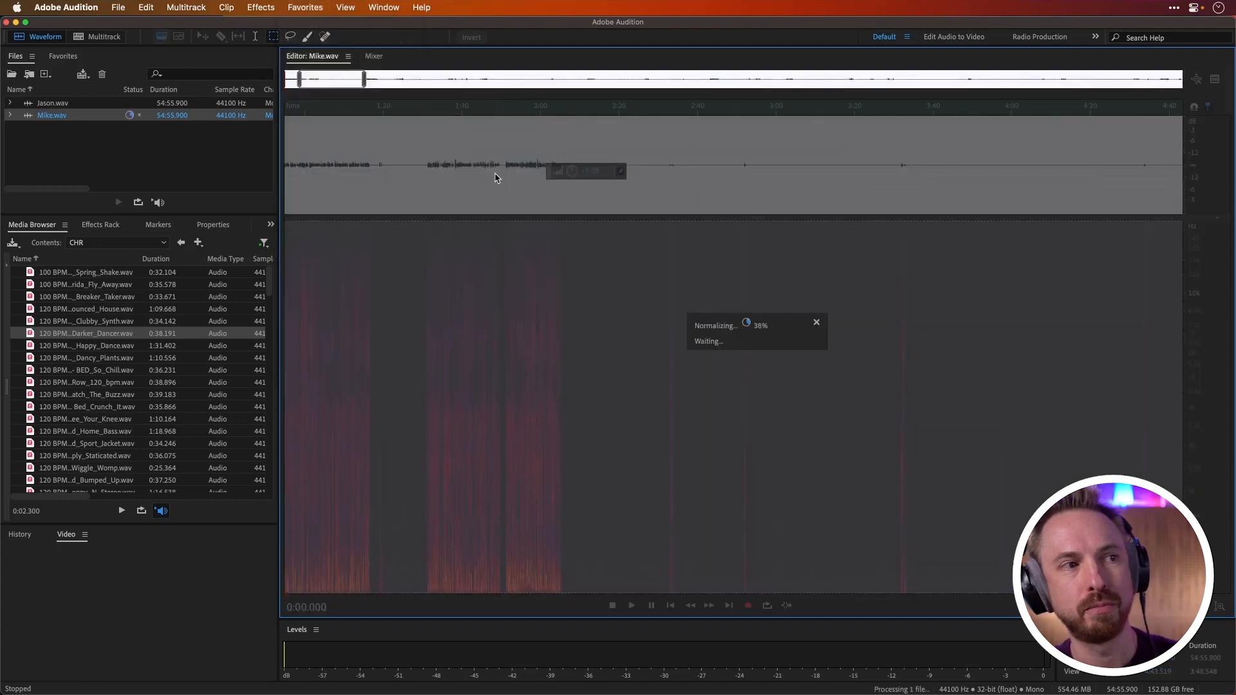
{"action": "key", "text": "backslash"}
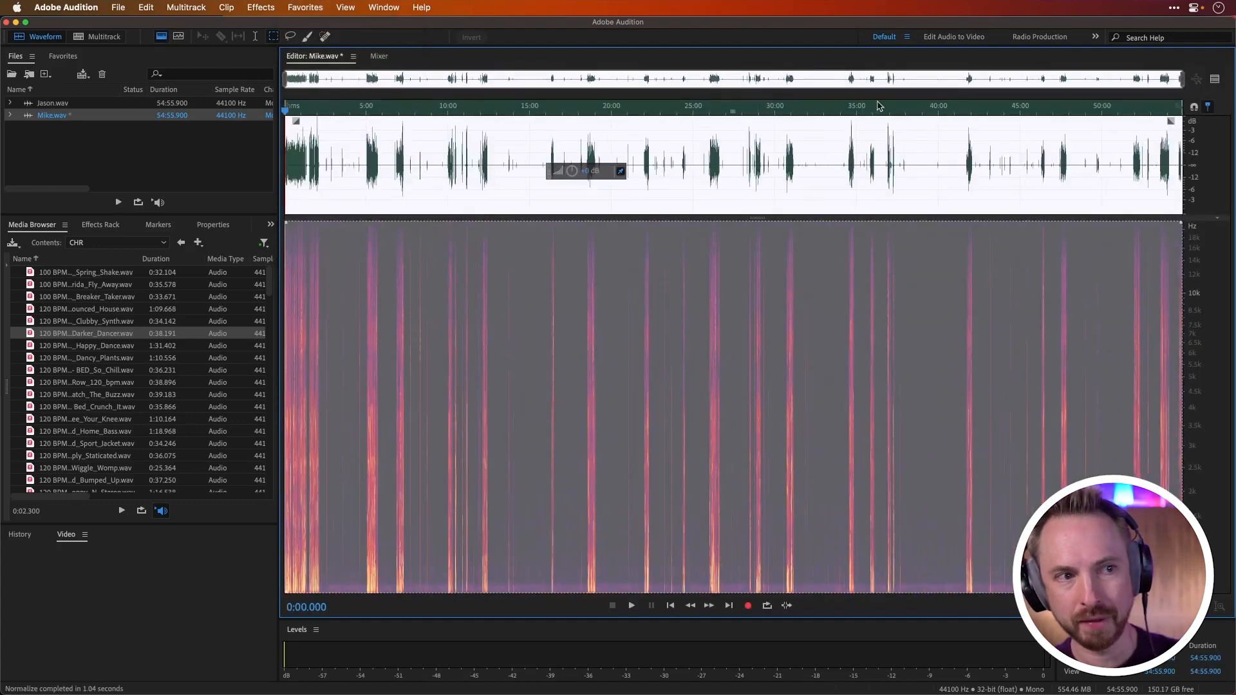
Step: Open Jason.wav in the editor and normalize the whole recording to -0.1 dB
{"action": "left_click", "coordinate": [92, 104]}
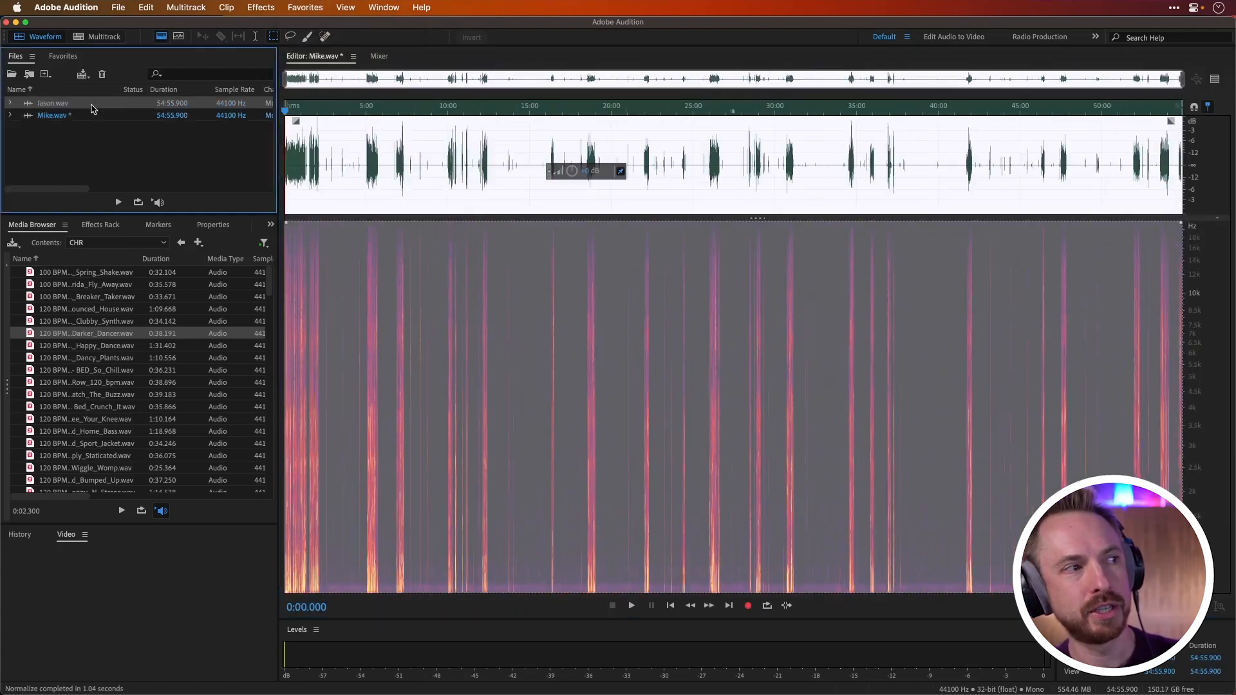
{"action": "left_click", "coordinate": [320, 9]}
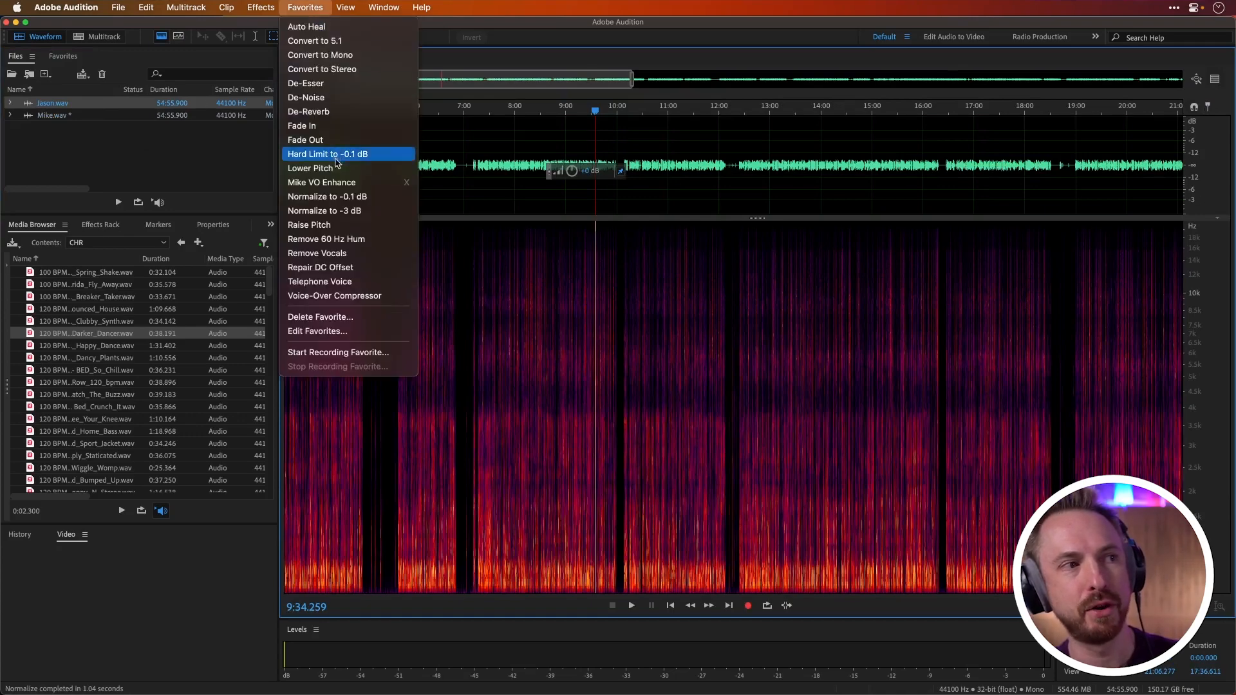
{"action": "left_click", "coordinate": [335, 198]}
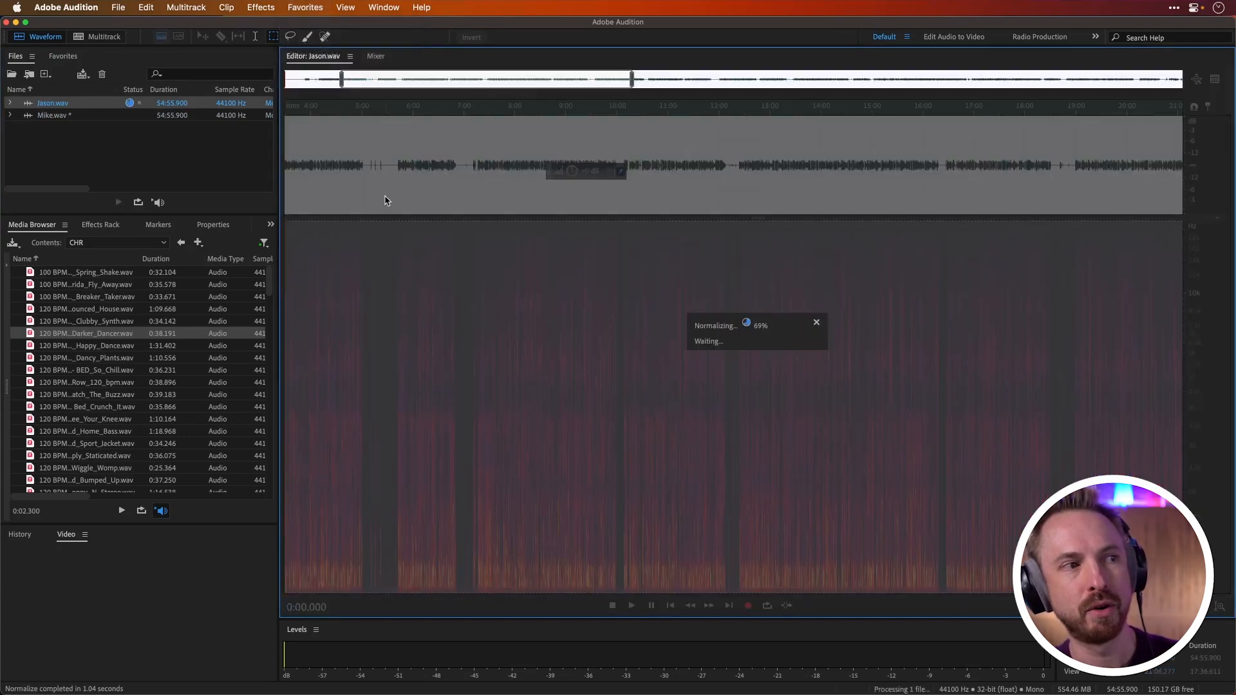
Step: Examine the low-frequency background noise in the spectrogram of Jason.wav, in the quiet gap between about 5:25 and 5:42
{"action": "left_click", "coordinate": [384, 198]}
{"action": "scroll", "coordinate": [382, 190], "scroll_direction": "up", "scroll_amount": 5}
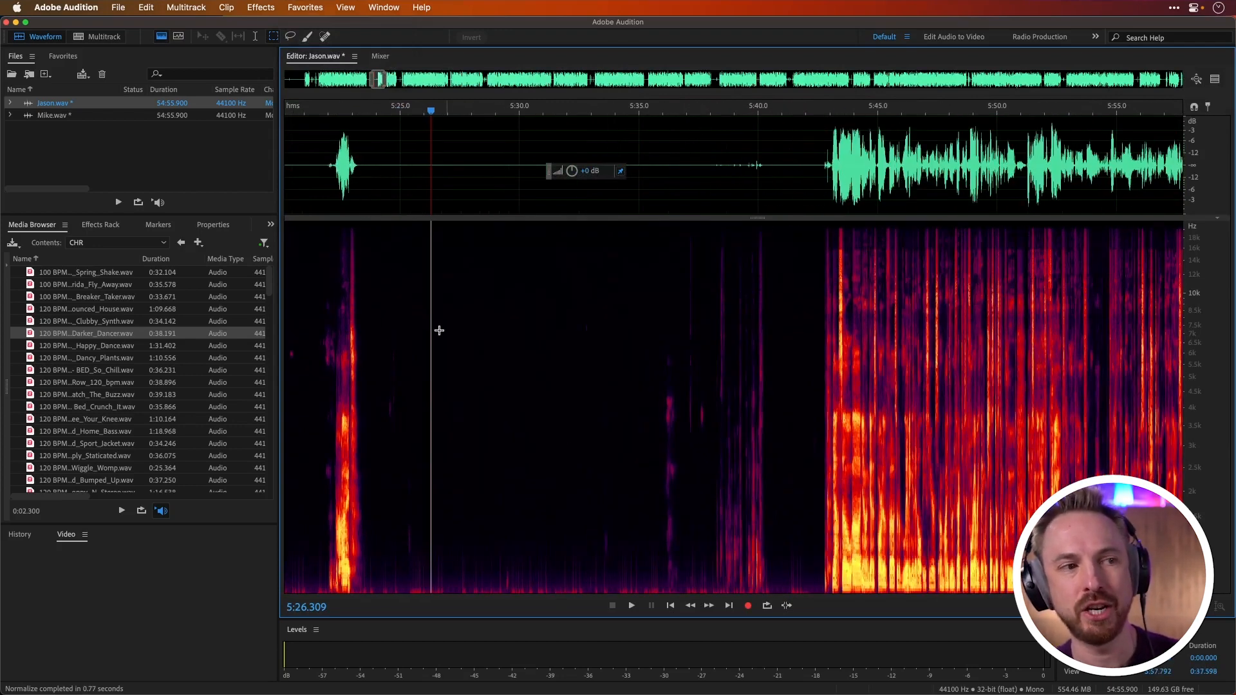
{"action": "left_click_drag", "start_coordinate": [411, 478], "coordinate": [551, 625]}
{"action": "left_click", "coordinate": [673, 588]}
{"action": "left_click_drag", "start_coordinate": [643, 578], "coordinate": [414, 603]}
{"action": "left_click", "coordinate": [735, 547]}
{"action": "left_click", "coordinate": [786, 582]}
{"action": "left_click", "coordinate": [803, 593]}
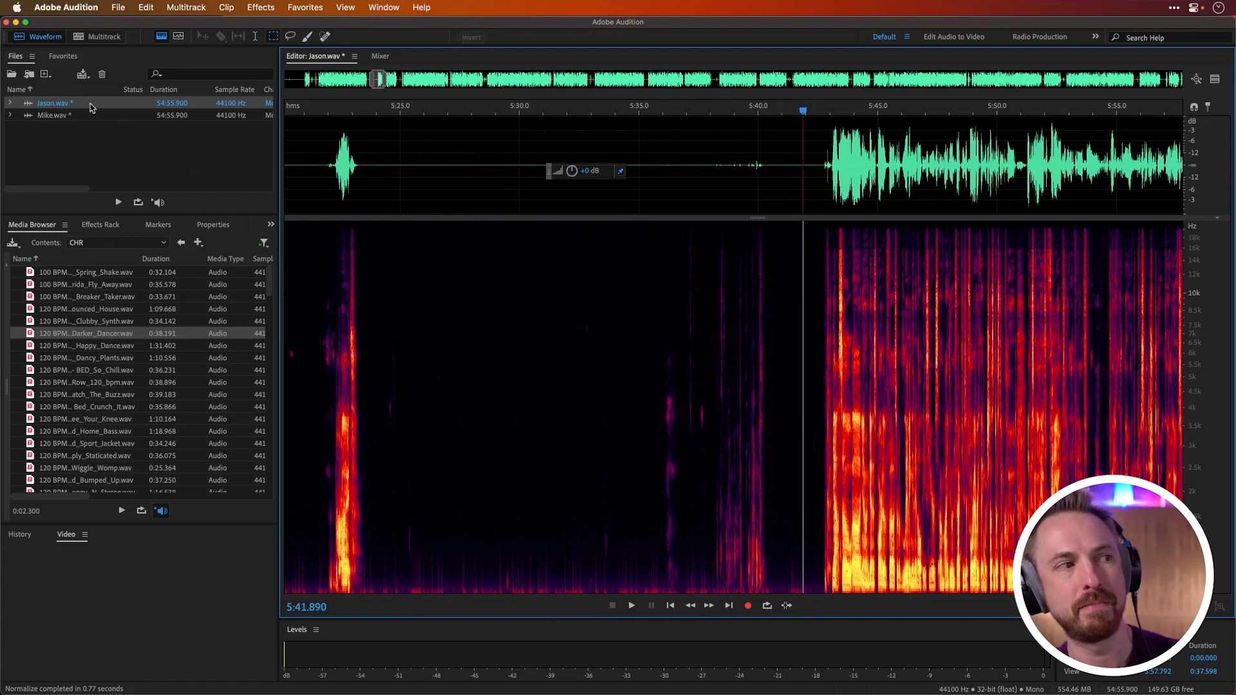
Step: Open Mike.wav and examine the low-frequency noise band in its spectrogram, marking it from about 2:40 to 2:53
{"action": "double_click", "coordinate": [49, 116]}
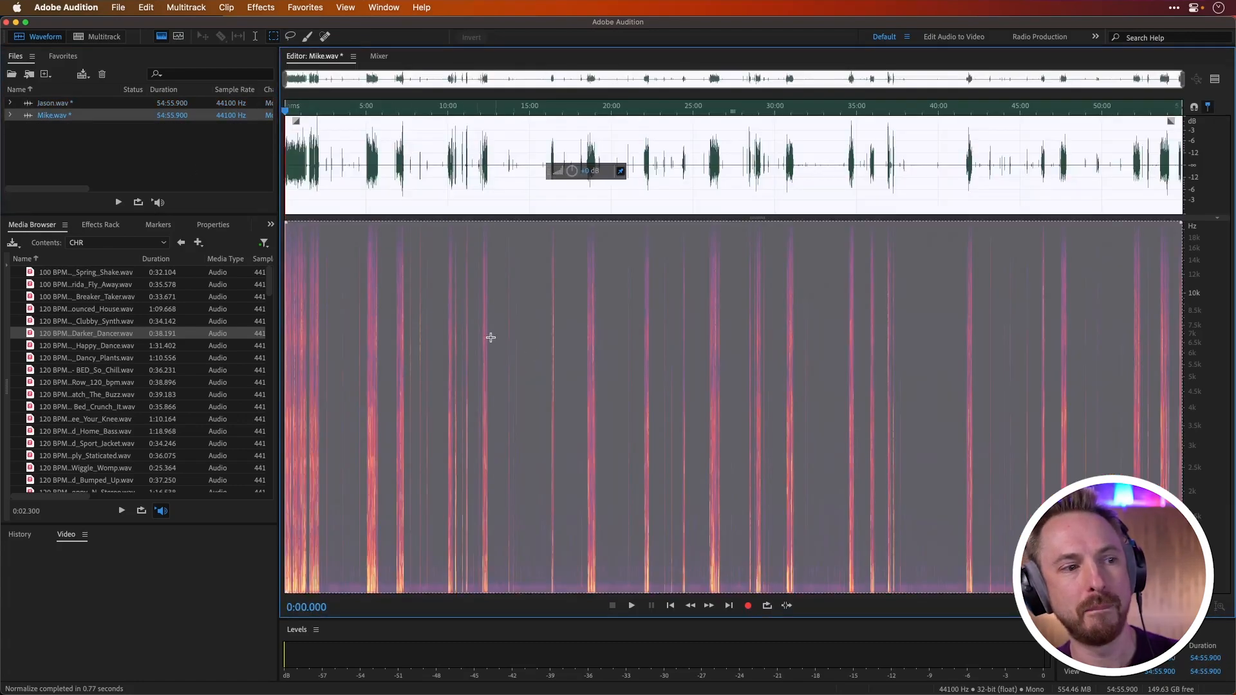
{"action": "left_click", "coordinate": [321, 357]}
{"action": "scroll", "coordinate": [321, 357], "scroll_direction": "up", "scroll_amount": 3}
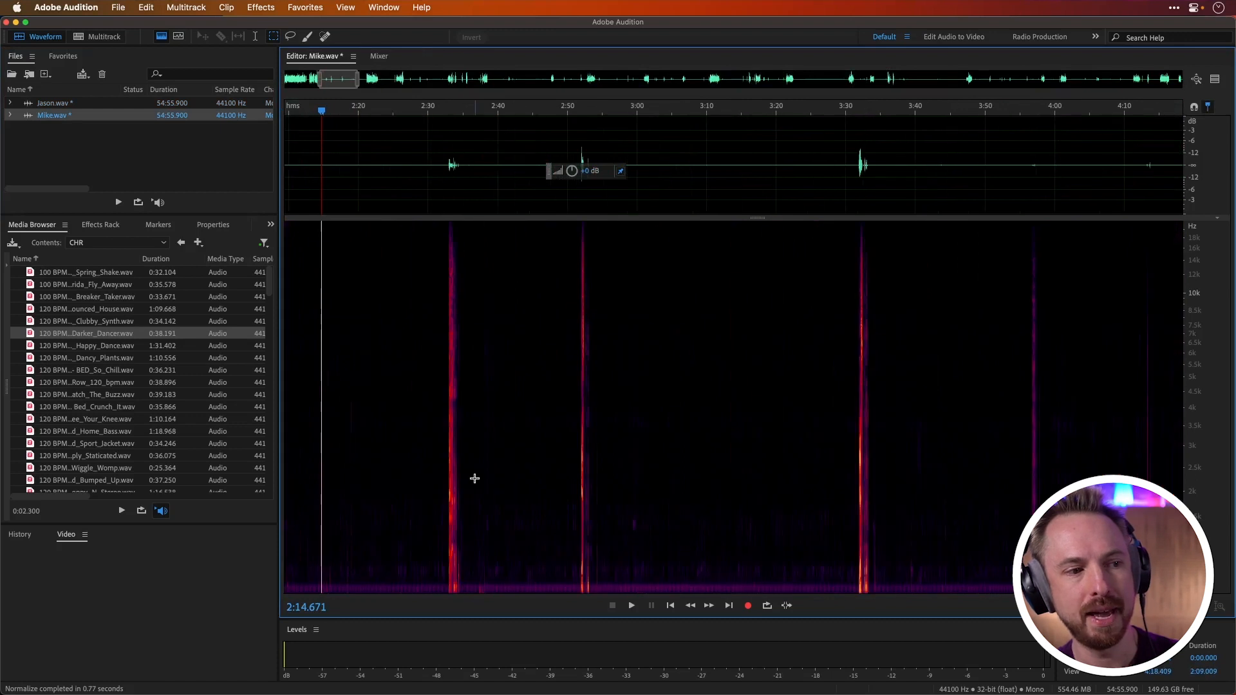
{"action": "left_click_drag", "start_coordinate": [497, 577], "coordinate": [582, 589]}
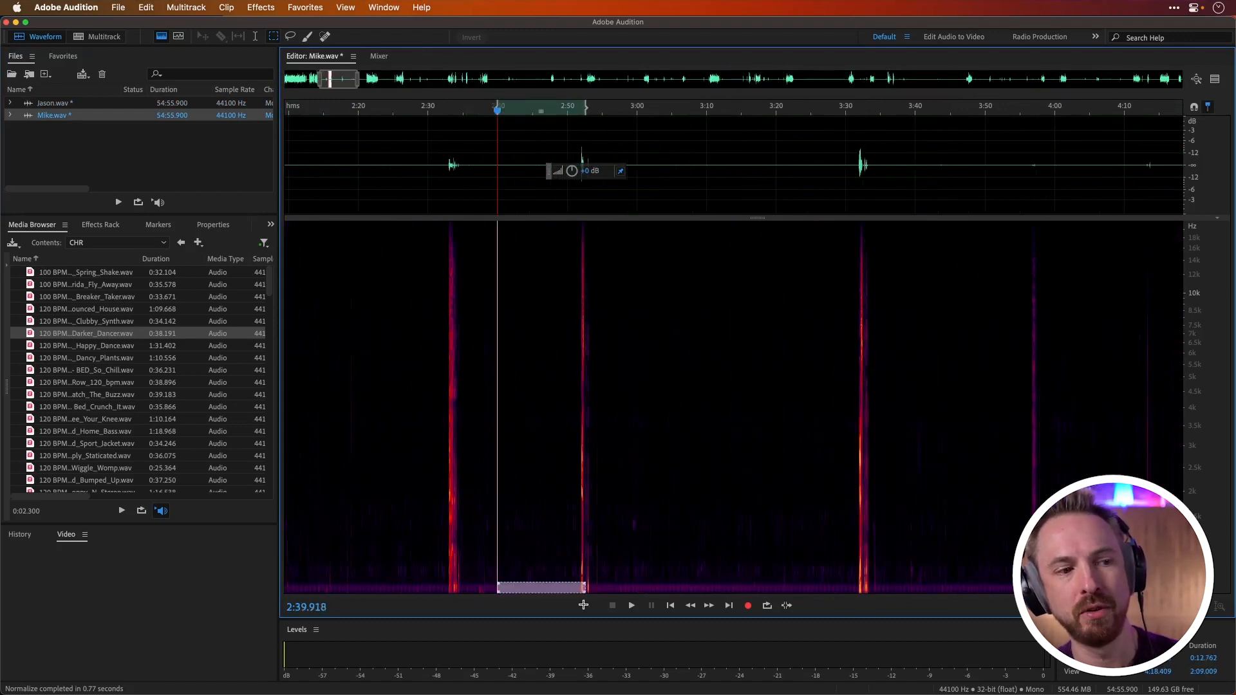
{"action": "left_click", "coordinate": [656, 566]}
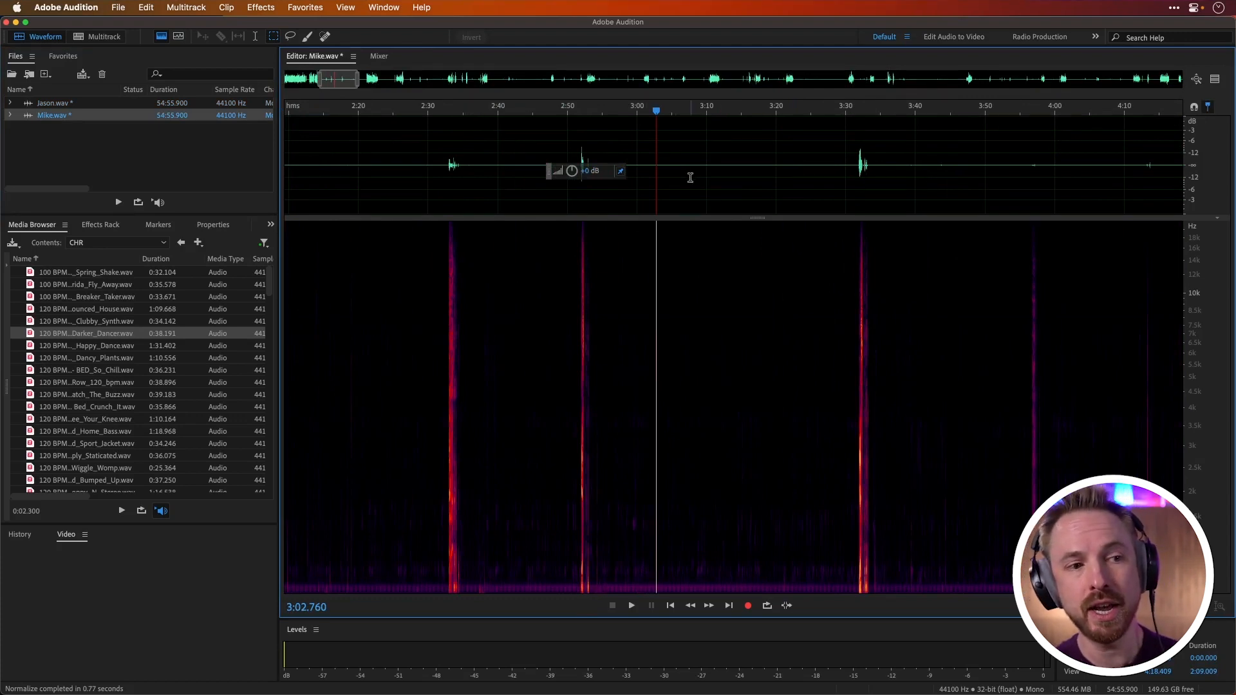
Step: Select the quiet passage of Mike.wav from about 3:07 to 3:18 and play it to hear the background noise
{"action": "left_click_drag", "start_coordinate": [685, 177], "coordinate": [766, 172]}
{"action": "key", "text": "space"}
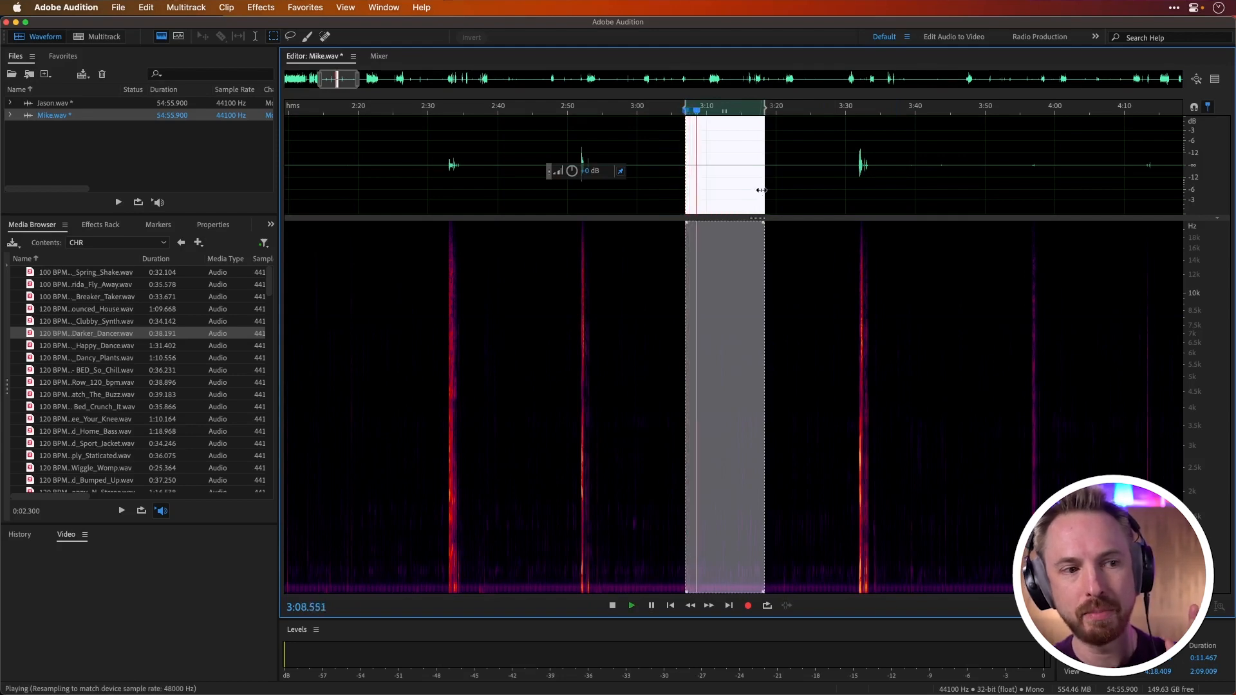
{"action": "key", "text": "space"}
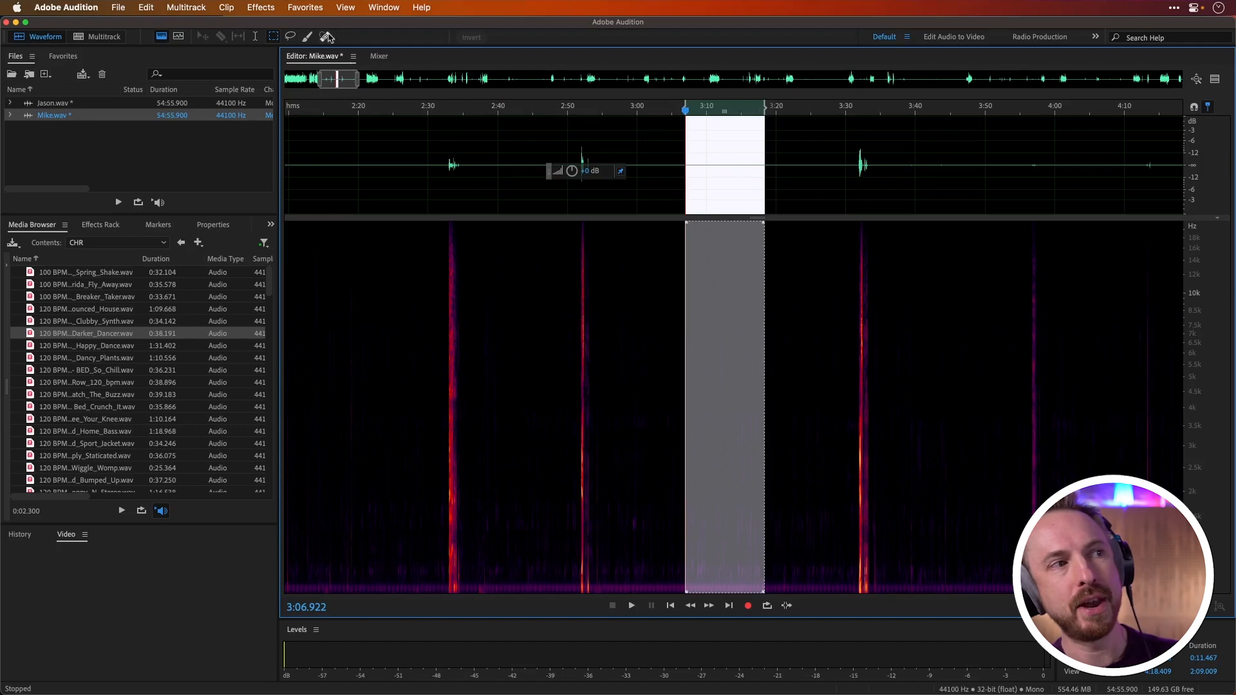
Step: Open the Noise Reduction process and capture a noise print from the selected quiet passage
{"action": "left_click", "coordinate": [263, 8]}
{"action": "mouse_move", "coordinate": [361, 249]}
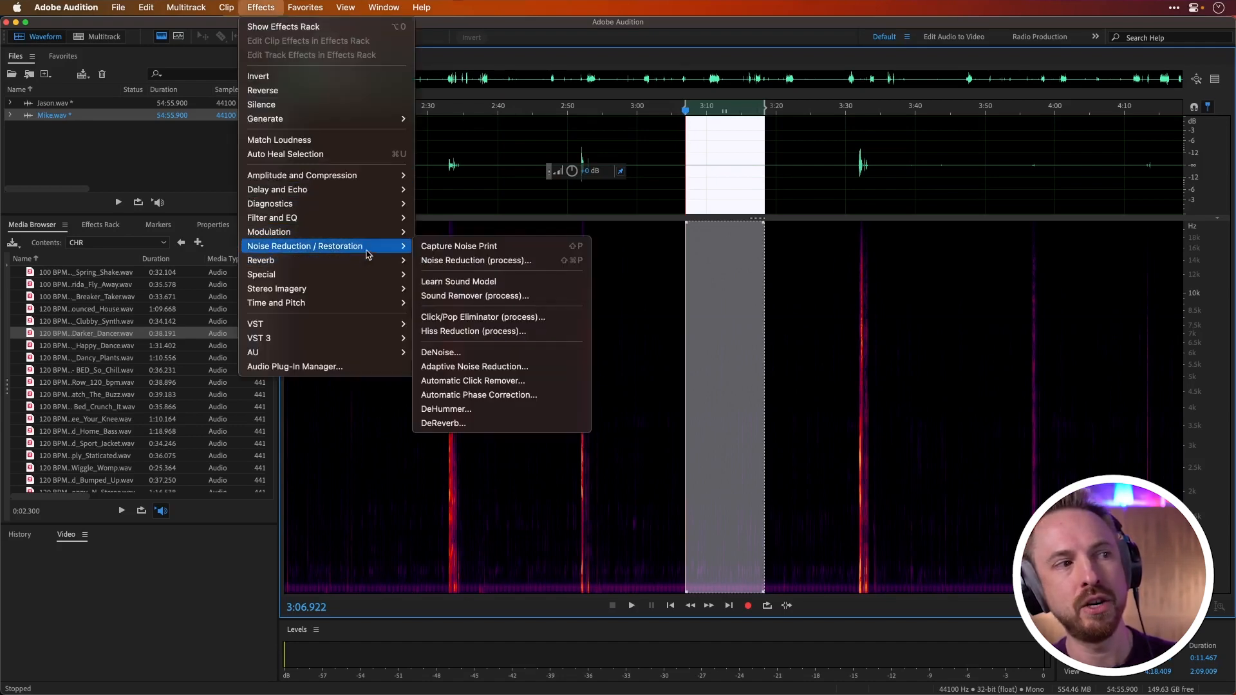
{"action": "left_click", "coordinate": [491, 261]}
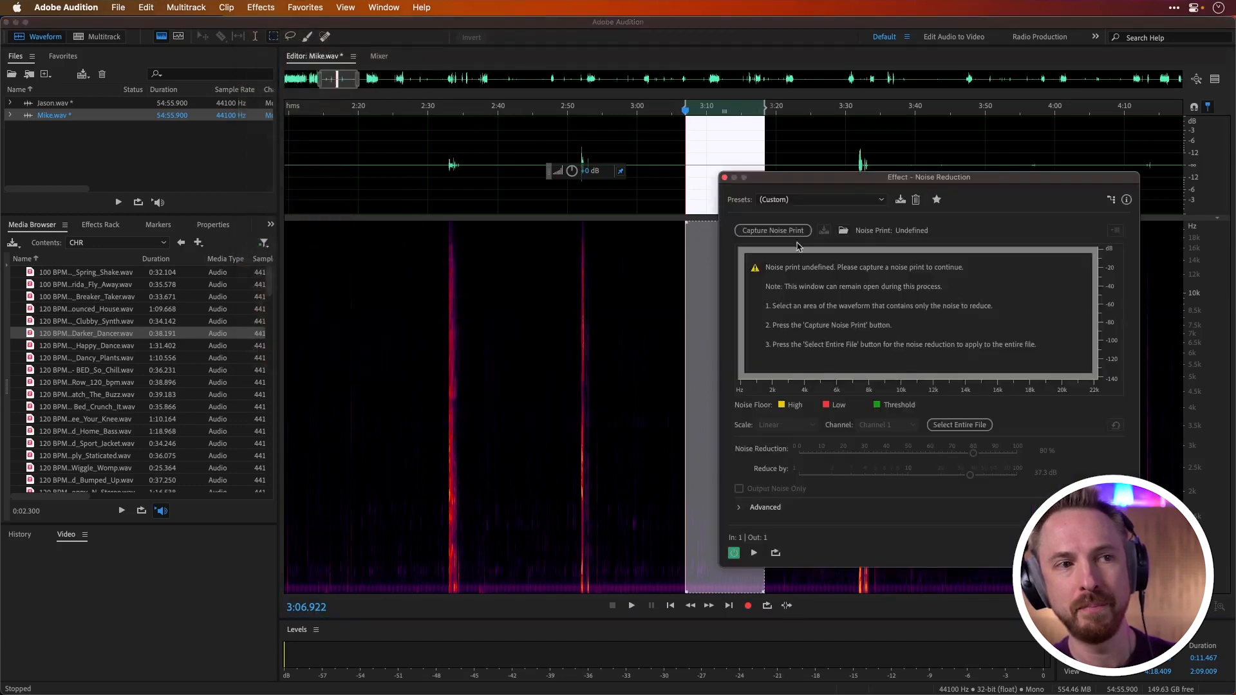
{"action": "left_click", "coordinate": [795, 233]}
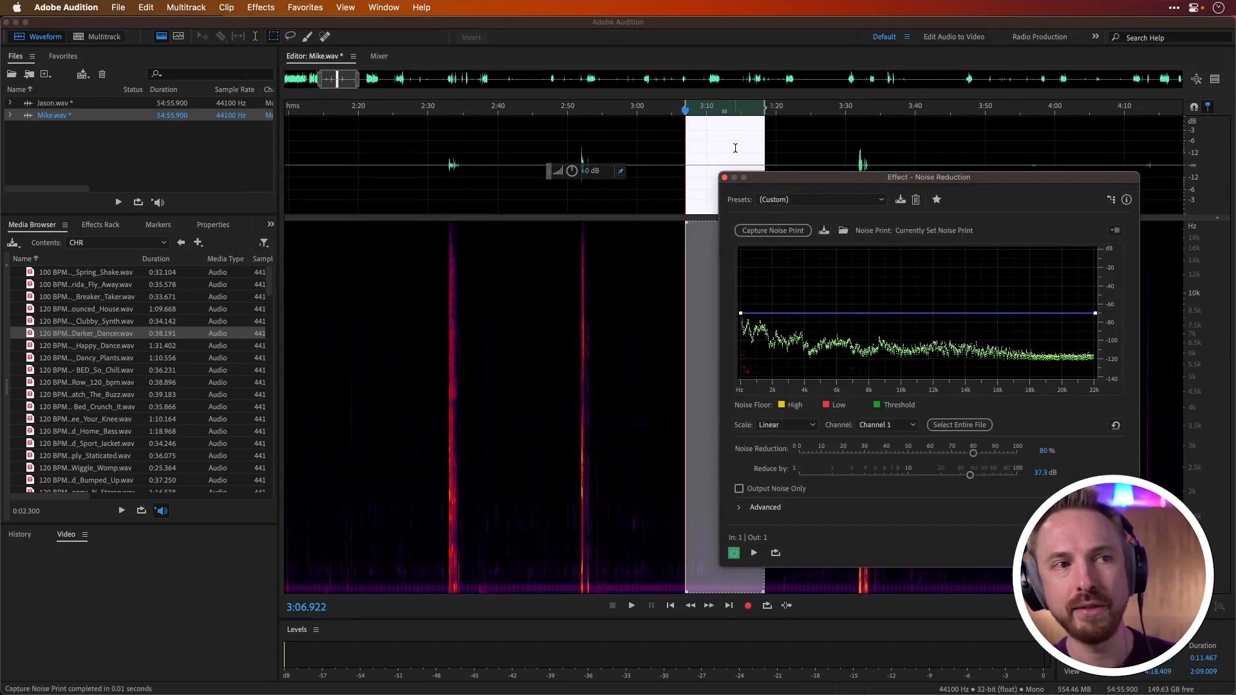
Step: Select the passage from about 1:12 to 1:37, compare it in the preview editor, and apply the noise reduction
{"action": "left_click_drag", "start_coordinate": [418, 157], "coordinate": [741, 157]}
{"action": "scroll", "coordinate": [734, 157], "scroll_direction": "down", "scroll_amount": 5}
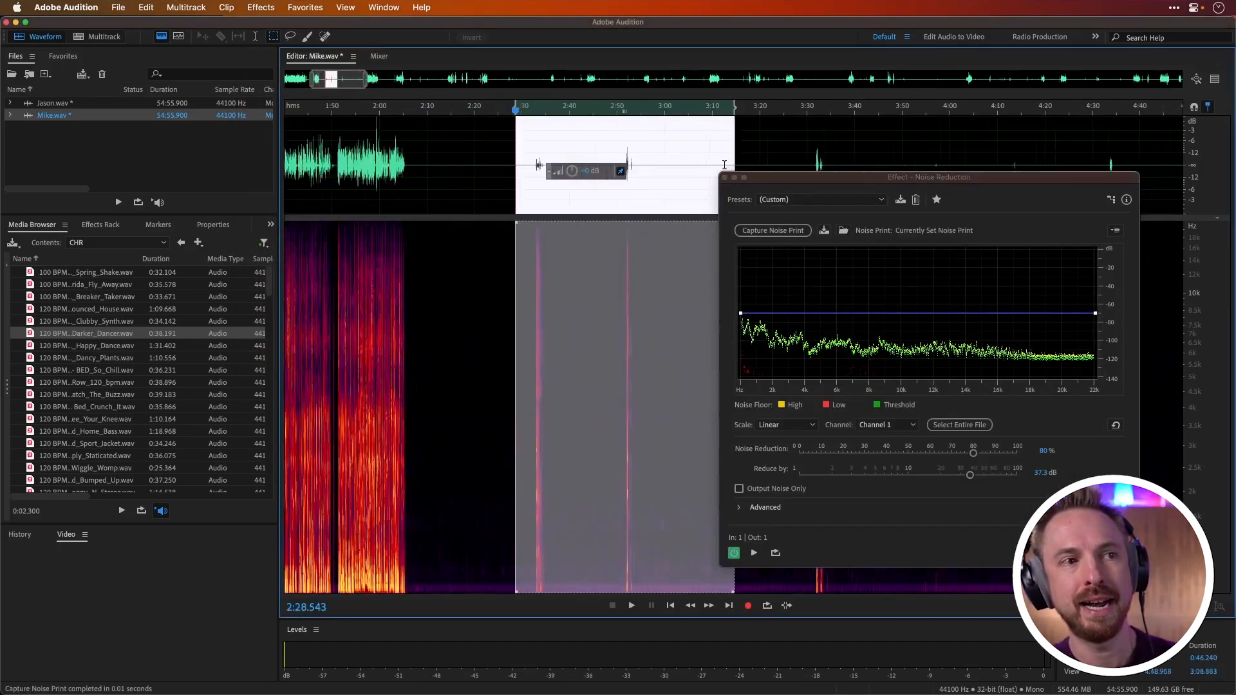
{"action": "left_click_drag", "start_coordinate": [432, 174], "coordinate": [491, 176]}
{"action": "scroll", "coordinate": [419, 173], "scroll_direction": "up", "scroll_amount": 5}
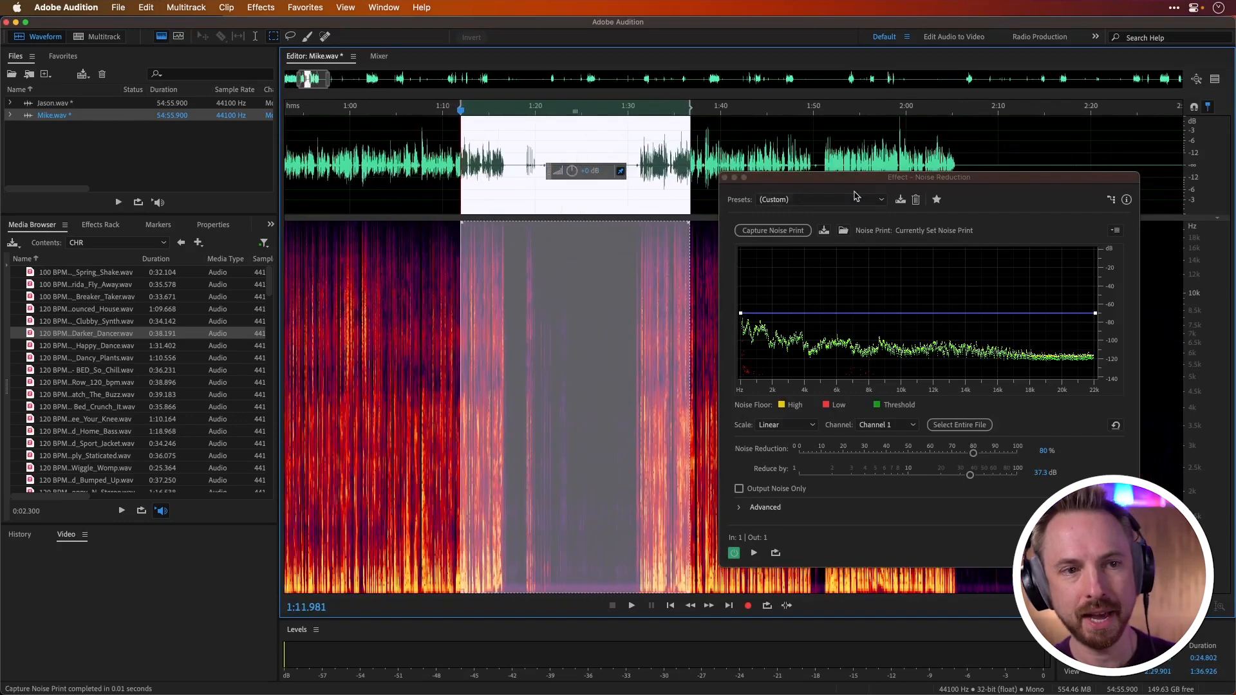
{"action": "left_click", "coordinate": [1216, 82]}
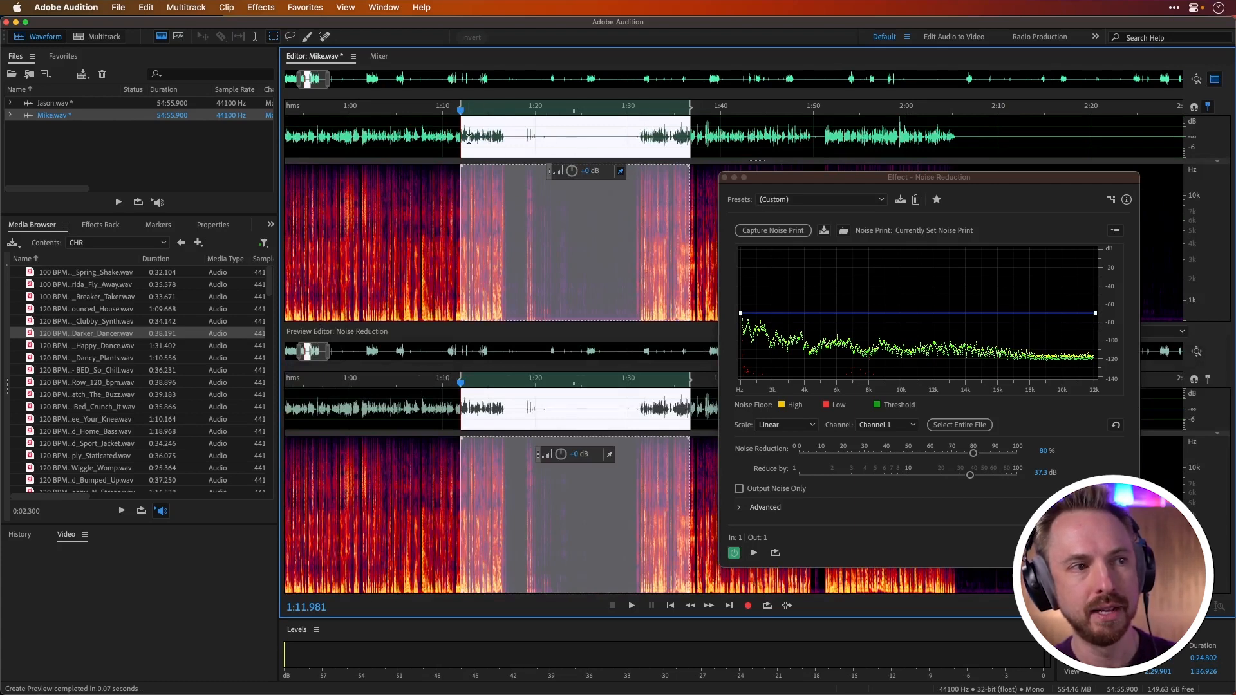
{"action": "scroll", "coordinate": [468, 137], "scroll_direction": "up", "scroll_amount": 2}
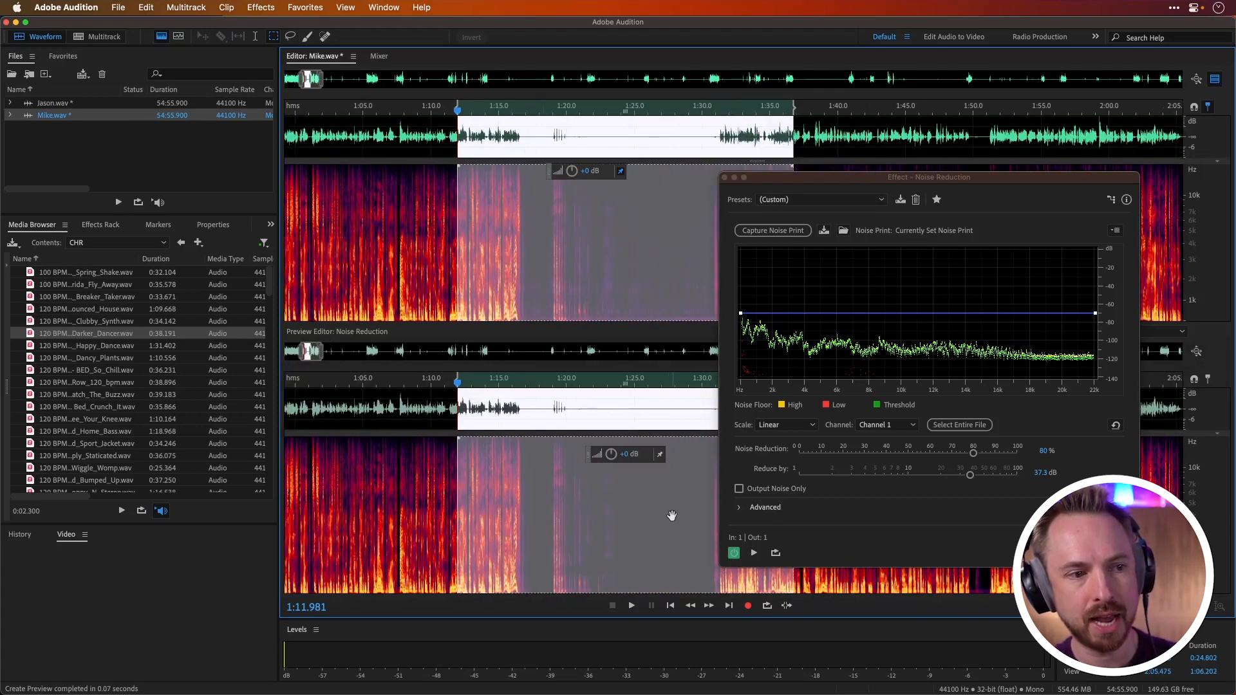
{"action": "left_click", "coordinate": [1070, 553]}
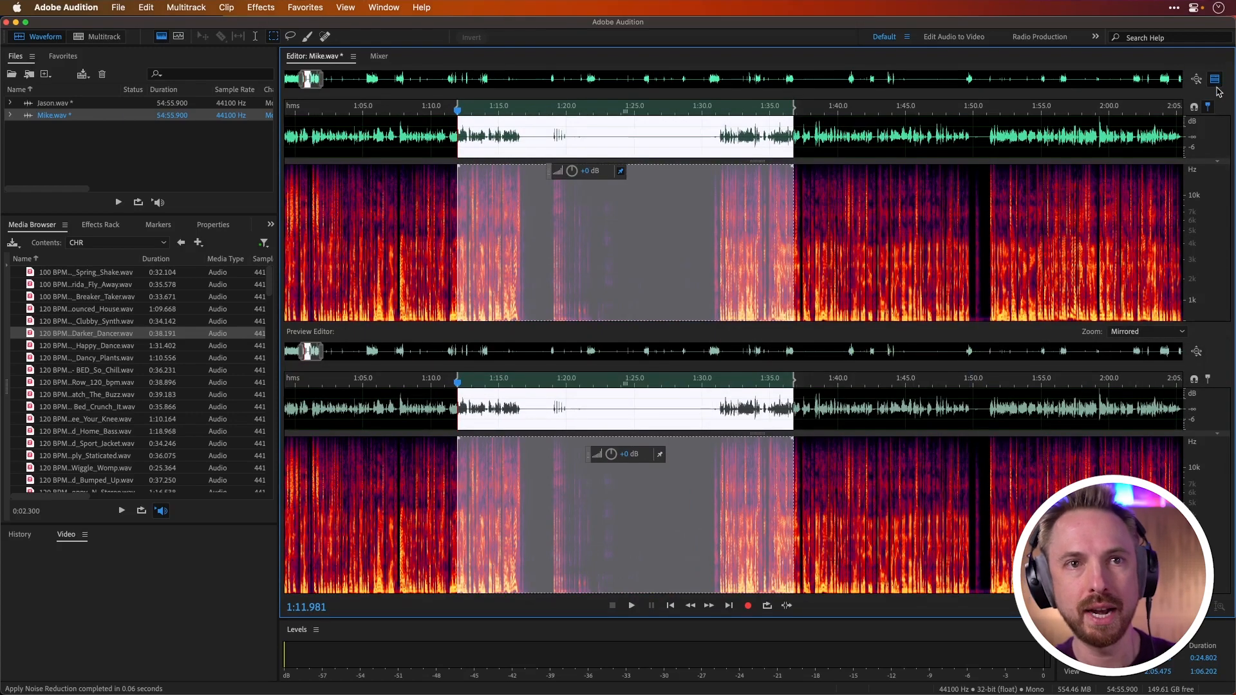
{"action": "left_click", "coordinate": [1215, 81]}
Step: Inspect the processed gap in the spectrogram and play the transition into speech from about 1:30
{"action": "left_click", "coordinate": [684, 197]}
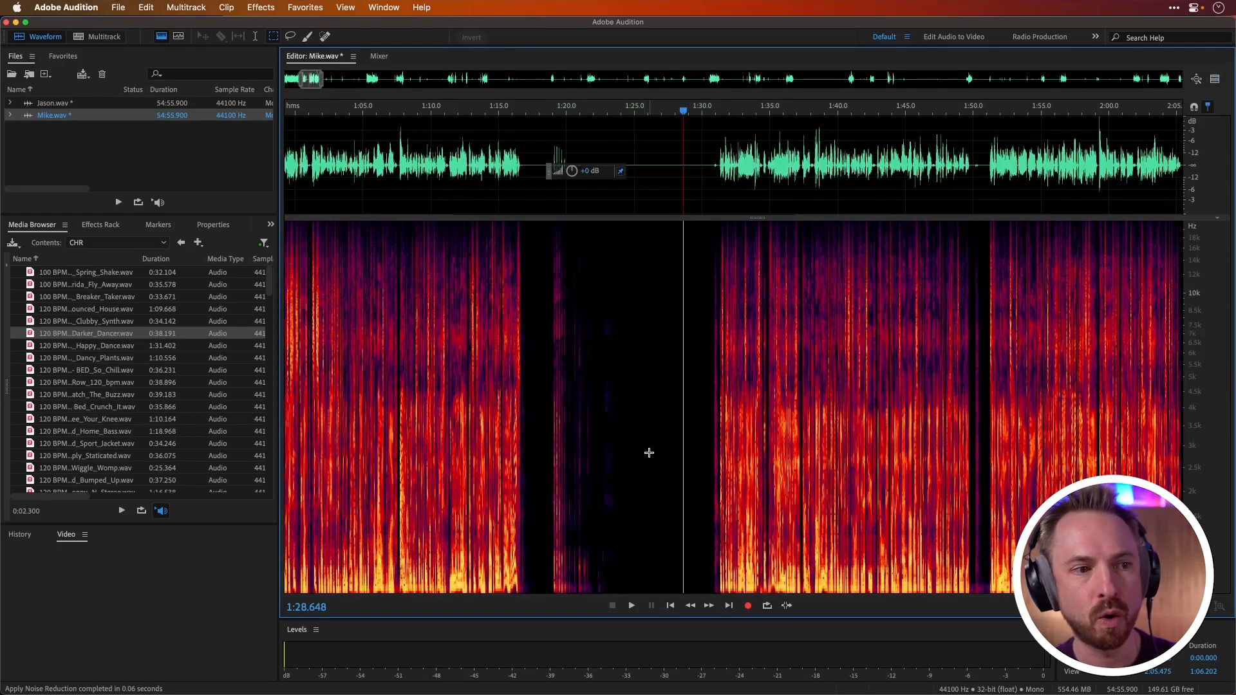
{"action": "scroll", "coordinate": [652, 471], "scroll_direction": "up", "scroll_amount": 2}
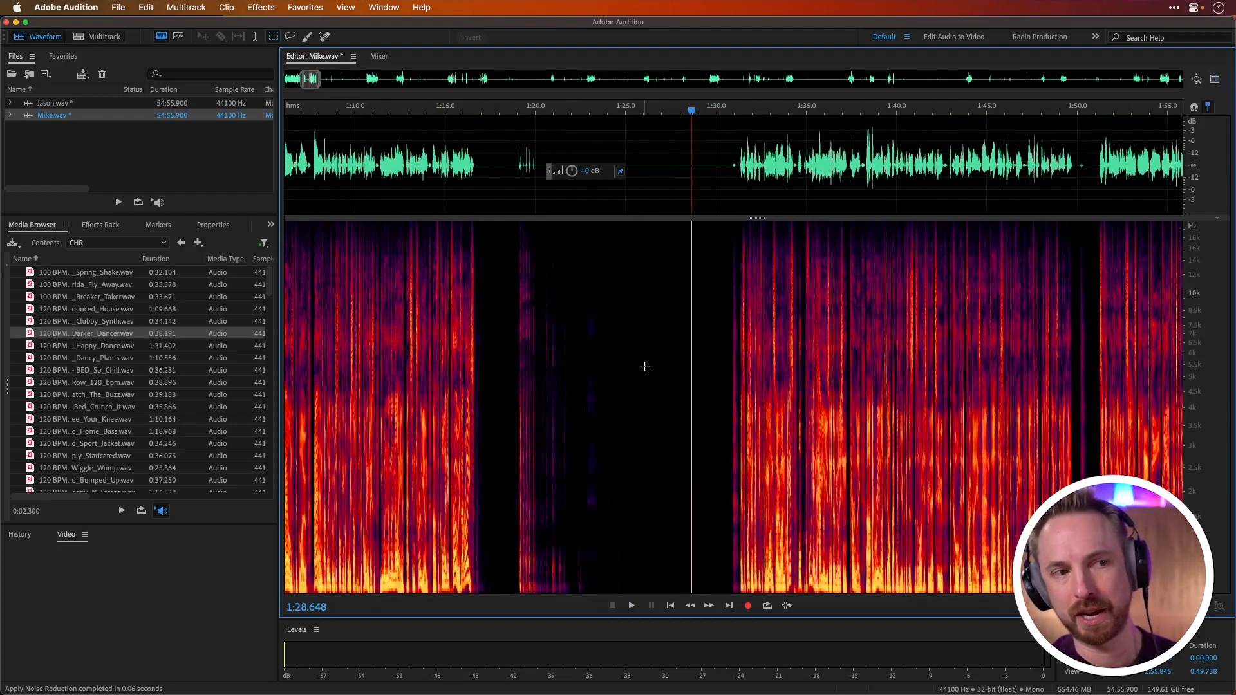
{"action": "left_click", "coordinate": [710, 161]}
{"action": "key", "text": "space"}
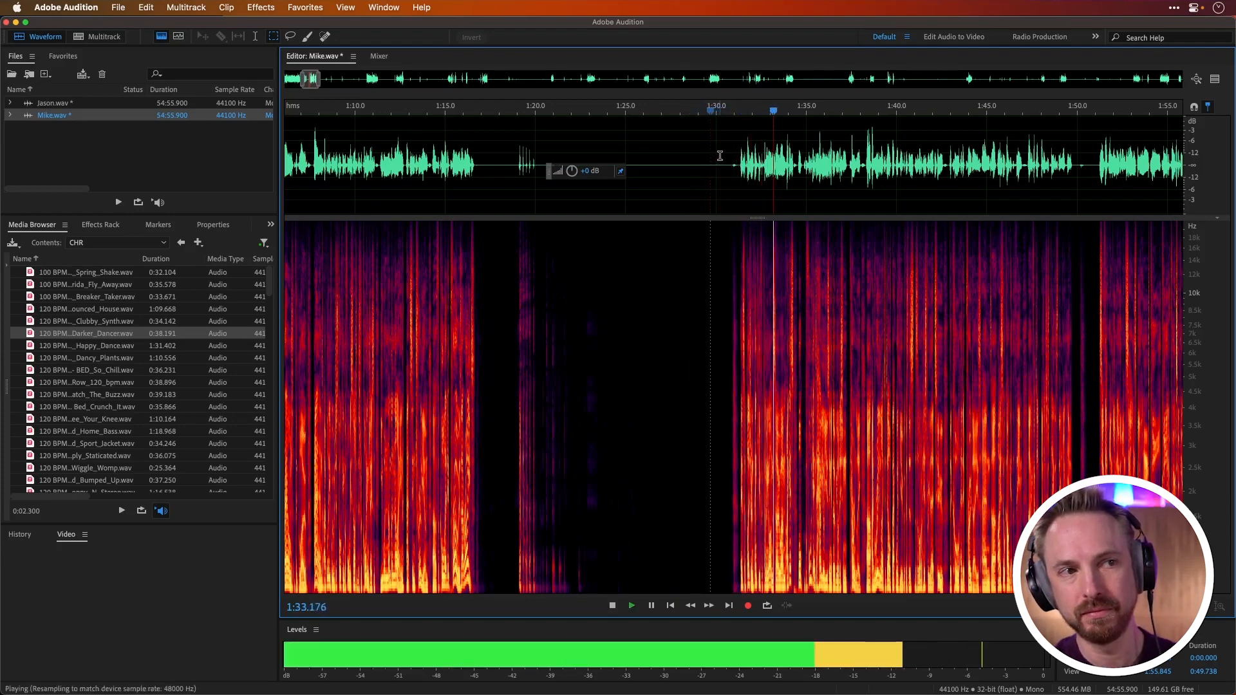
{"action": "key", "text": "space"}
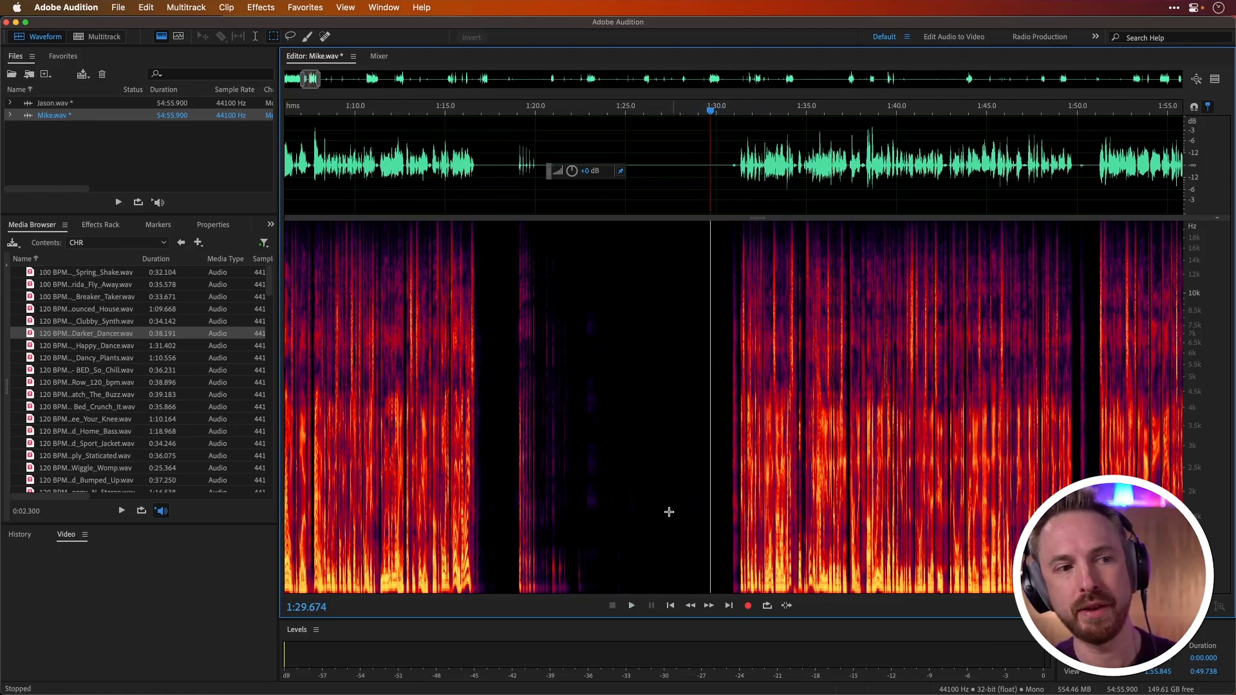
Step: Undo the noise reduction on the passage and clear the selection
{"action": "key", "text": "super+z"}
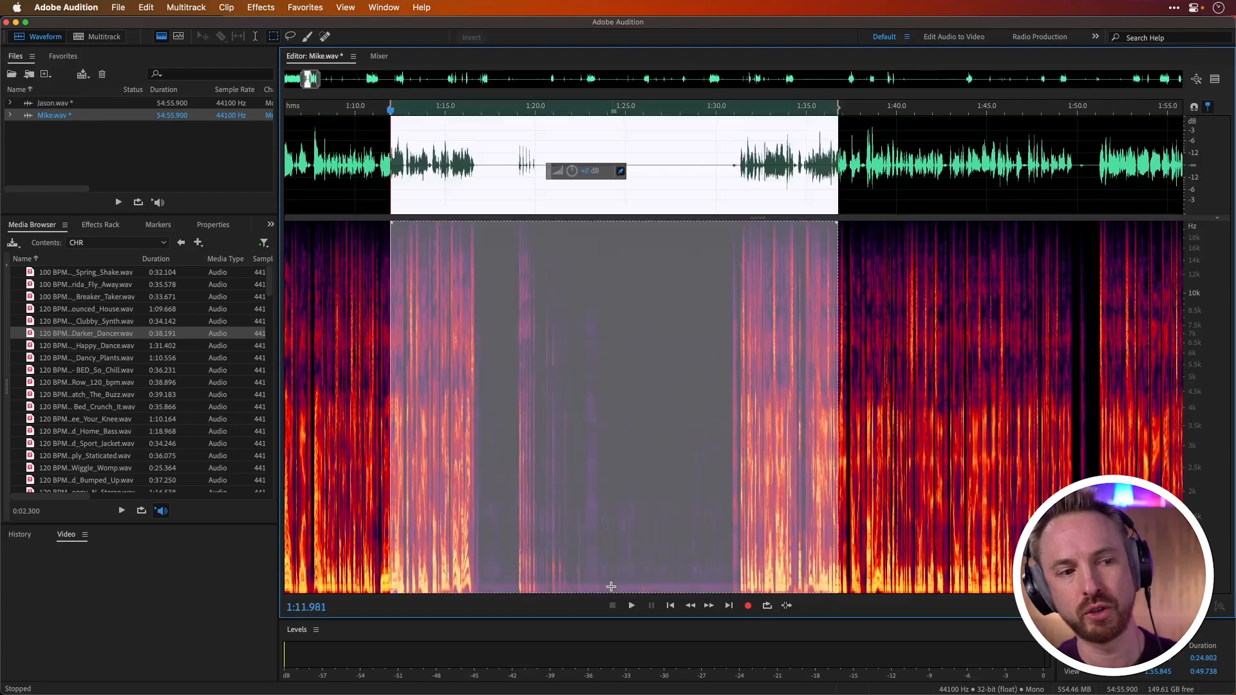
{"action": "left_click", "coordinate": [887, 467]}
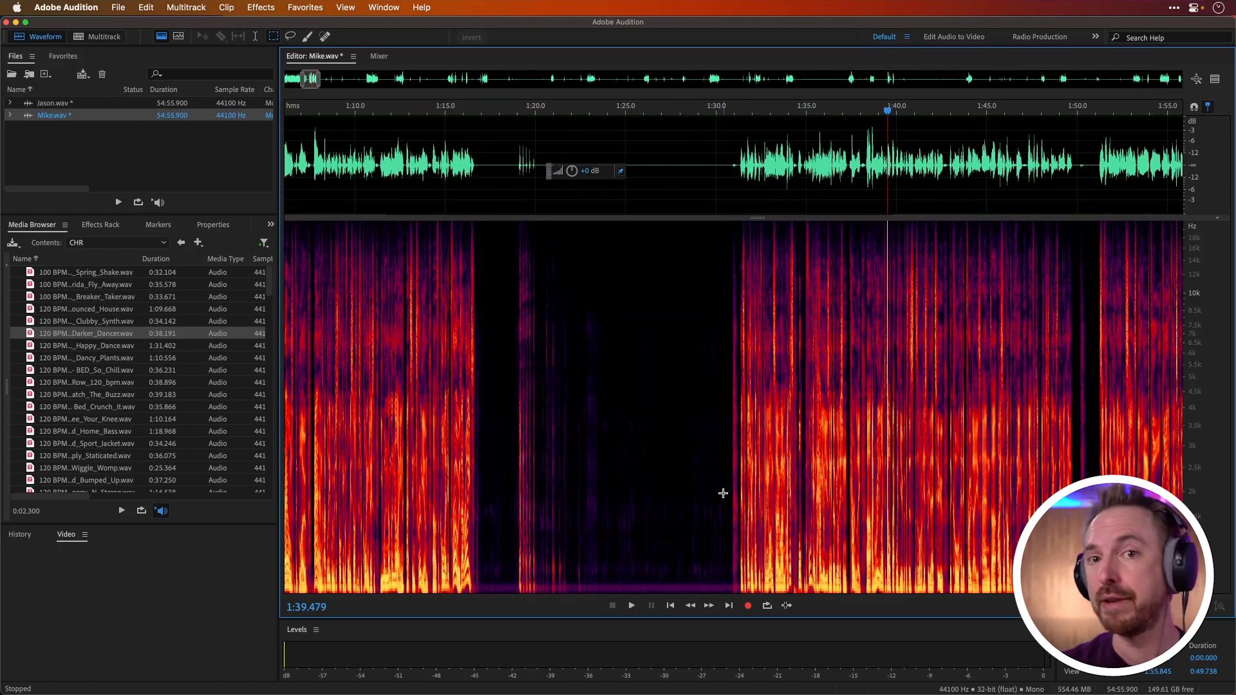
Step: Open the Dynamics effect on a short silent passage around 1:26 to 1:29 and show the preview editor for comparison
{"action": "left_click_drag", "start_coordinate": [652, 188], "coordinate": [707, 187]}
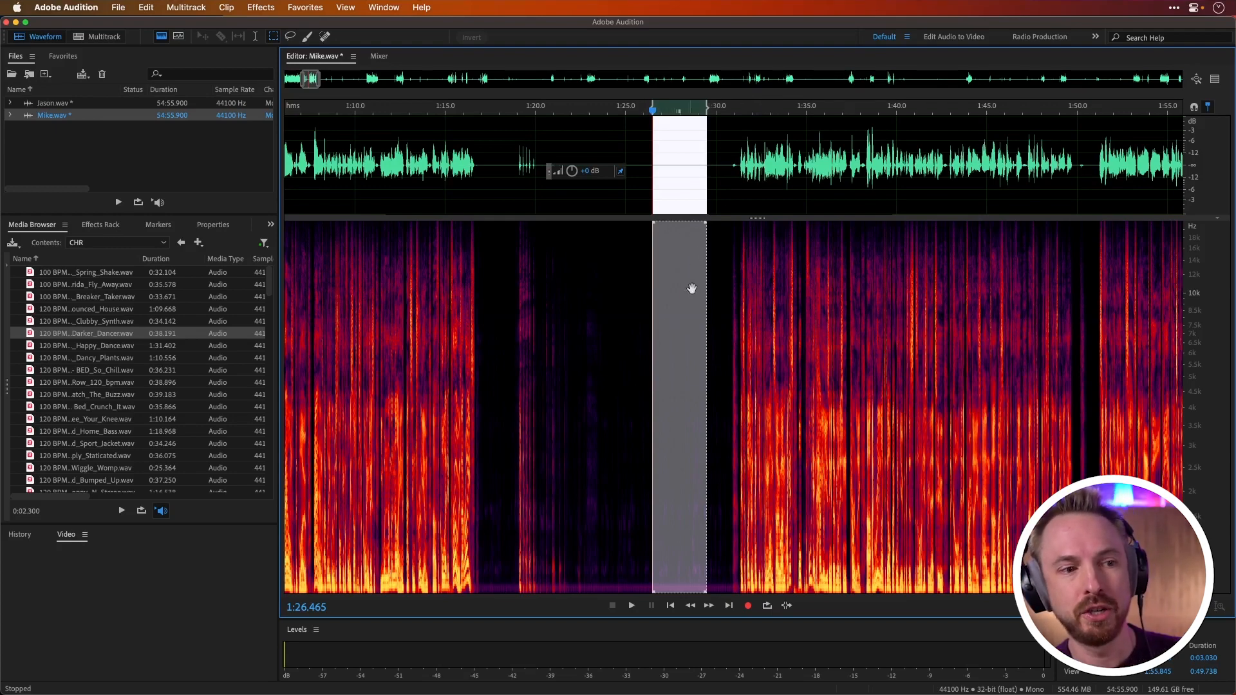
{"action": "left_click_drag", "start_coordinate": [641, 171], "coordinate": [701, 165]}
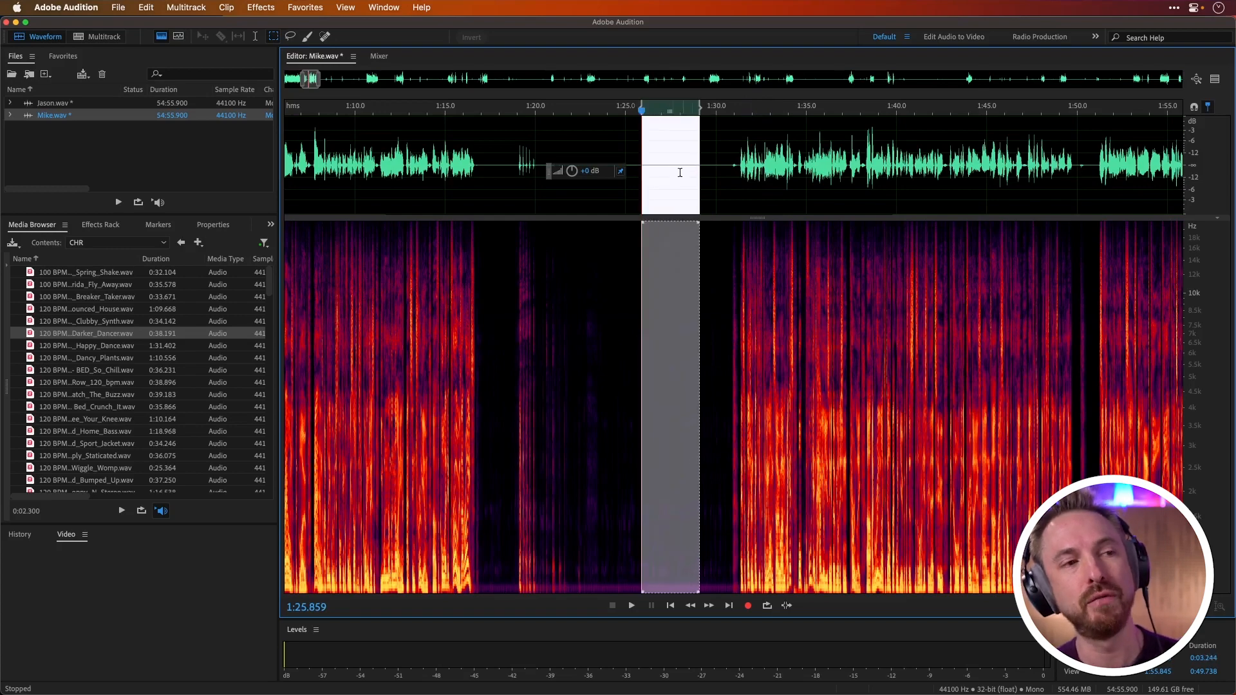
{"action": "left_click", "coordinate": [275, 8]}
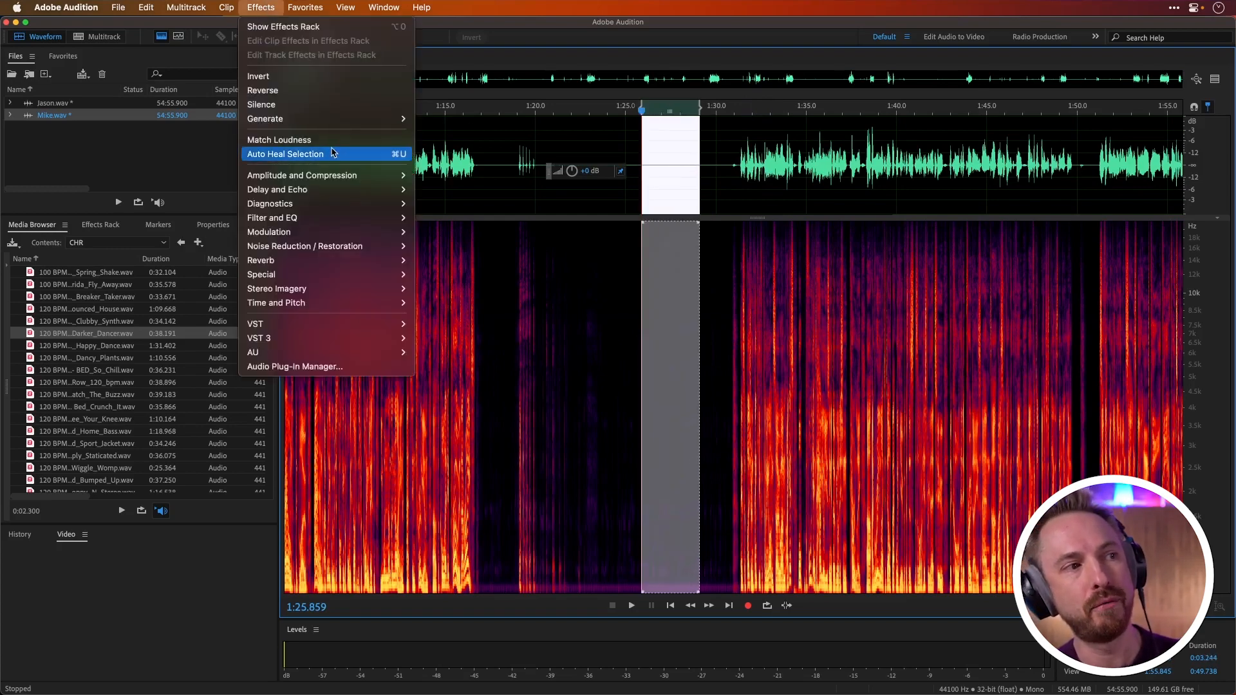
{"action": "mouse_move", "coordinate": [346, 203]}
{"action": "mouse_move", "coordinate": [367, 176]}
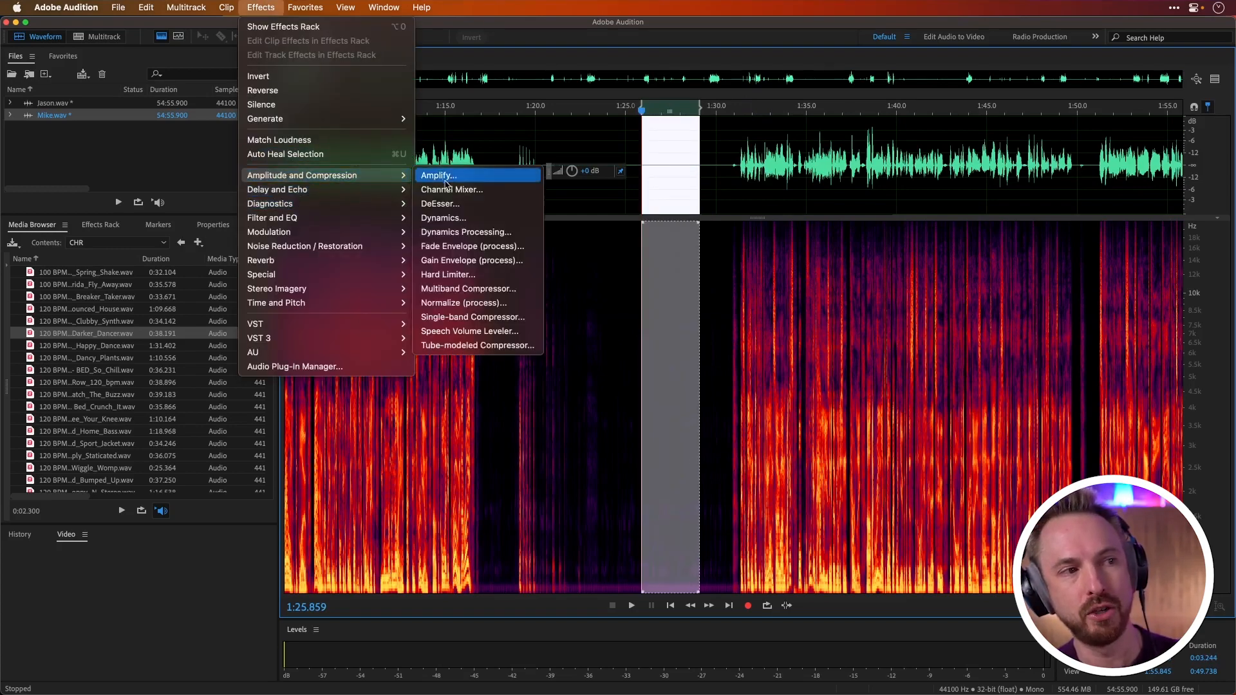
{"action": "left_click", "coordinate": [435, 218]}
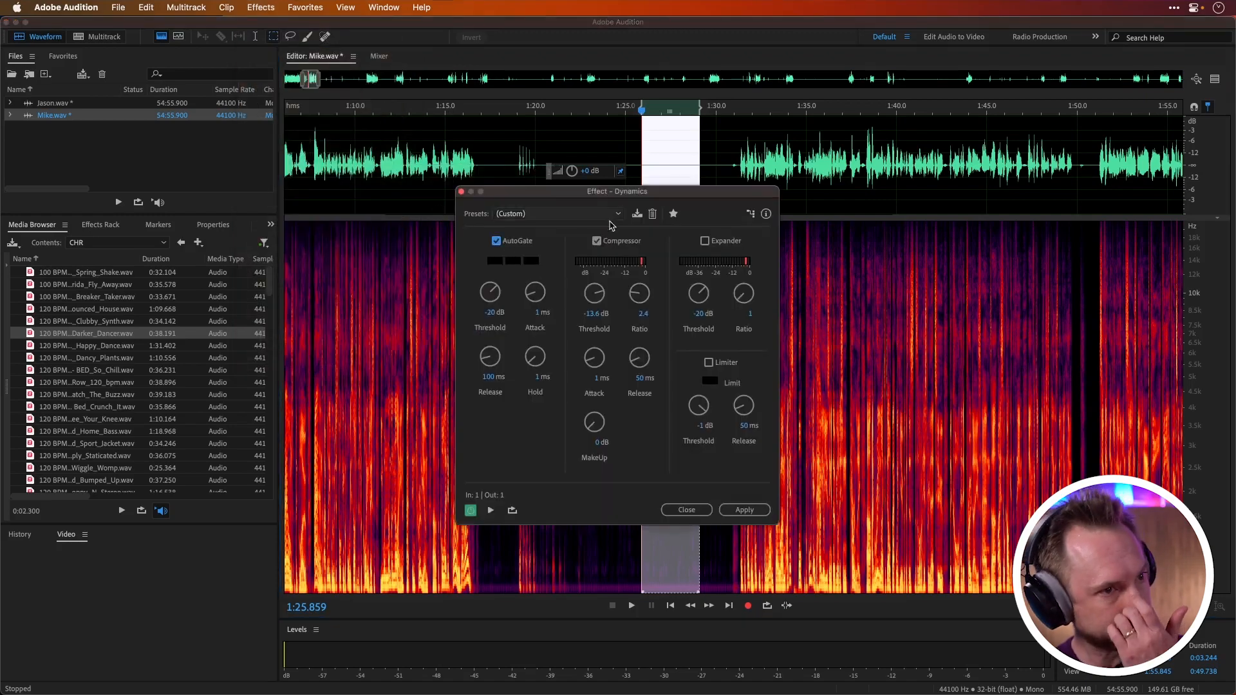
{"action": "left_click_drag", "start_coordinate": [657, 192], "coordinate": [992, 191]}
{"action": "left_click", "coordinate": [1215, 79]}
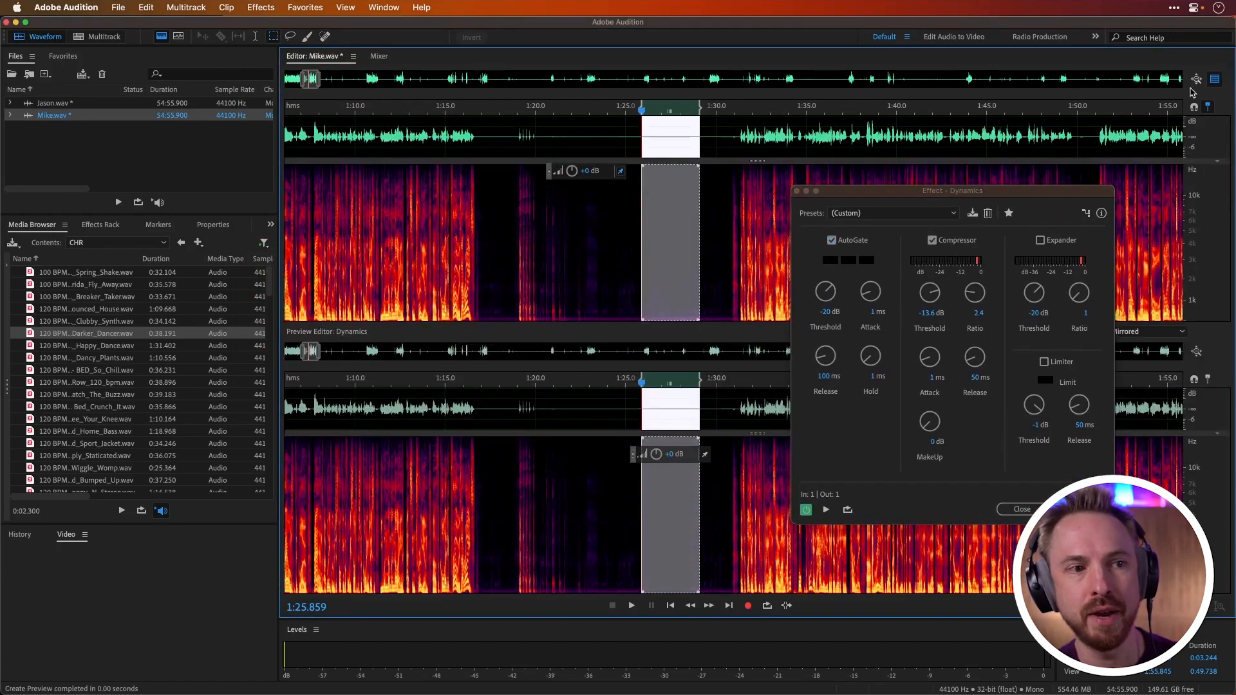
Step: Compare the gap in the preview with the current AutoGate settings, play from about 1:31, and close the Dynamics effect without applying it
{"action": "left_click", "coordinate": [524, 135]}
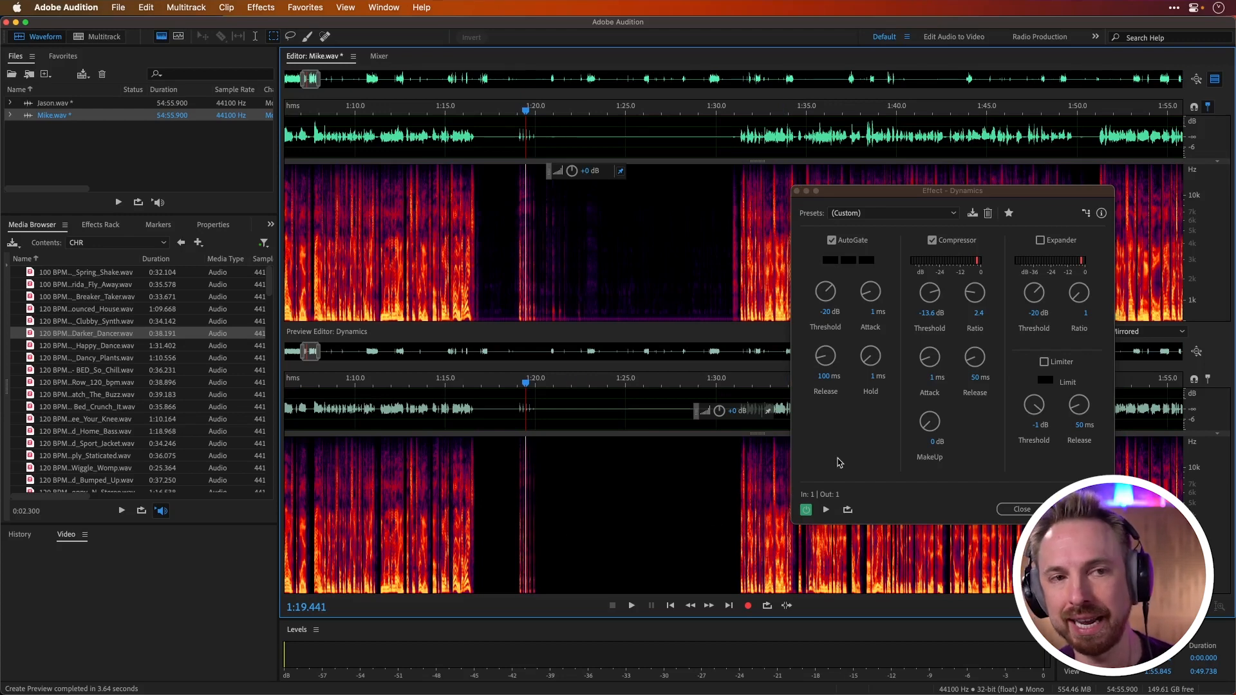
{"action": "left_click", "coordinate": [733, 143]}
{"action": "key", "text": "space"}
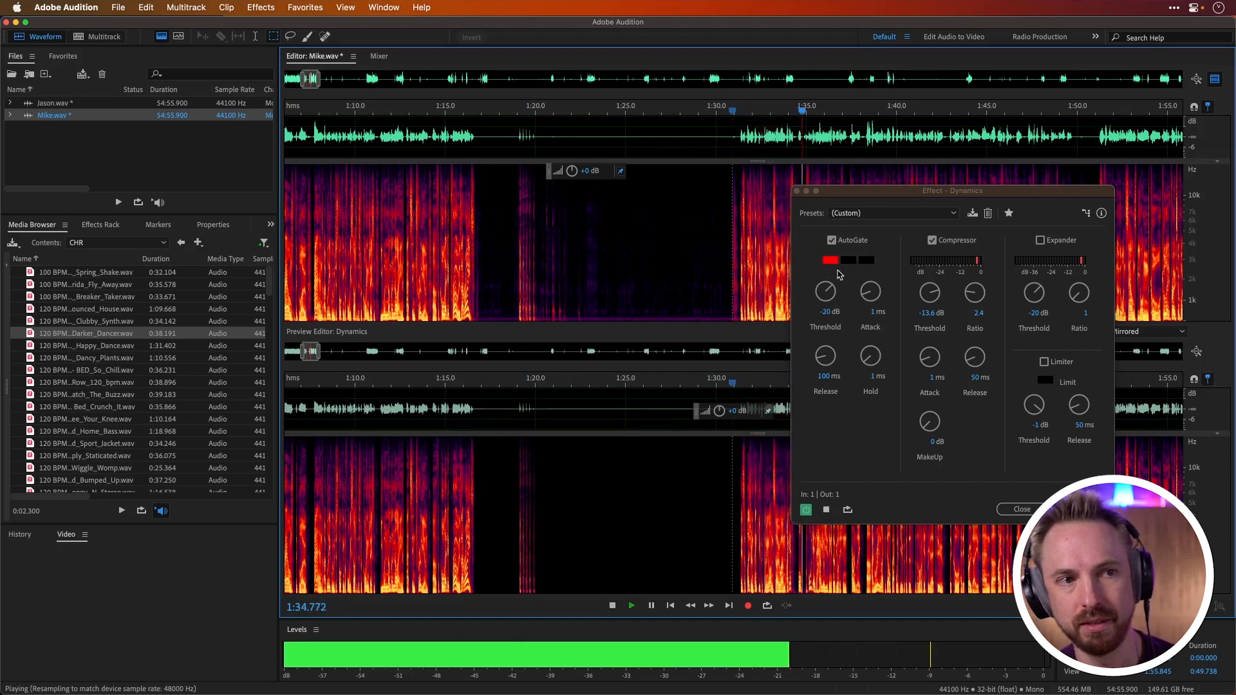
{"action": "key", "text": "space"}
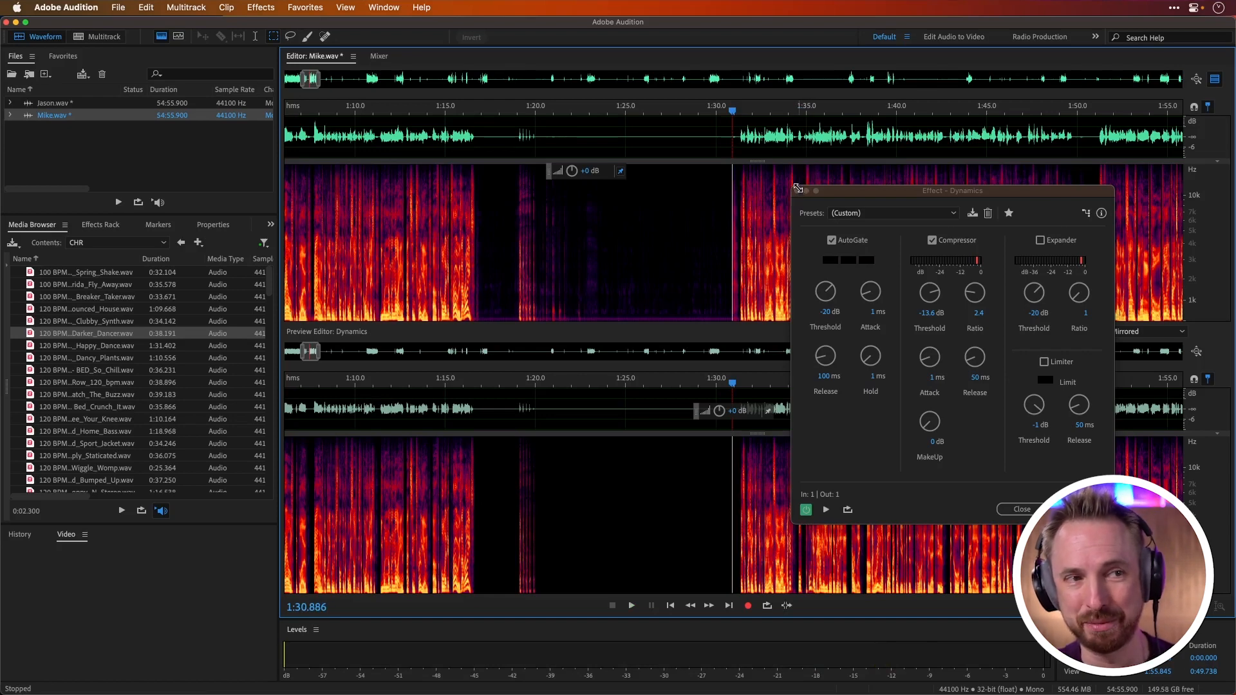
{"action": "left_click", "coordinate": [798, 192]}
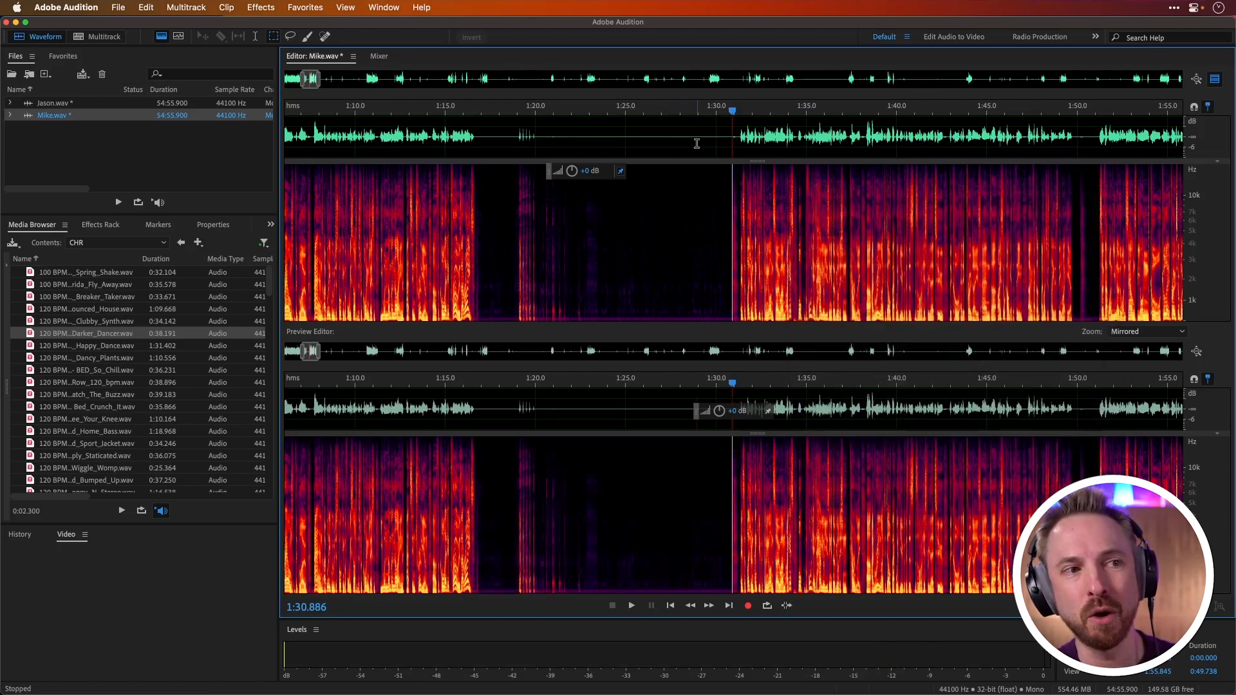
Step: Measure the amplitude statistics of the silent passage from about 1:25 to 1:29
{"action": "left_click_drag", "start_coordinate": [698, 143], "coordinate": [626, 143]}
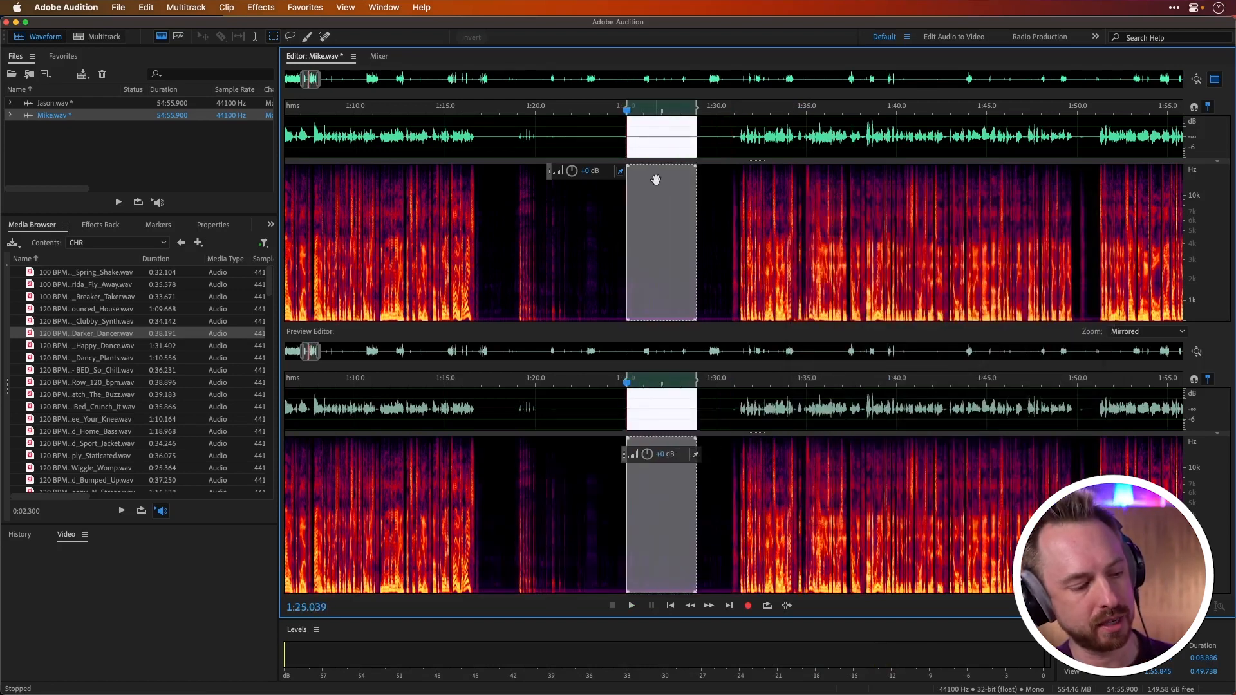
{"action": "key", "text": "alt+slash"}
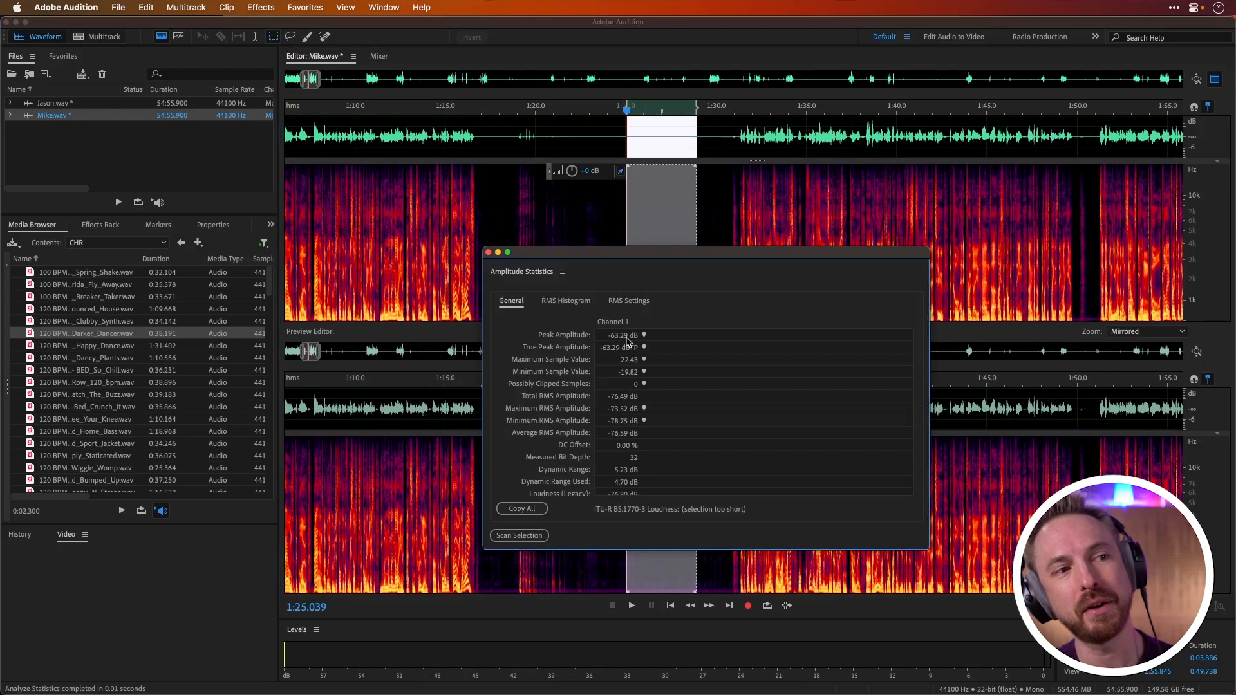
{"action": "left_click", "coordinate": [491, 253]}
Step: Select from about 1:13 to 1:38 and open the Dynamics effect with the Default preset and AutoGate enabled
{"action": "left_click_drag", "start_coordinate": [413, 133], "coordinate": [857, 135]}
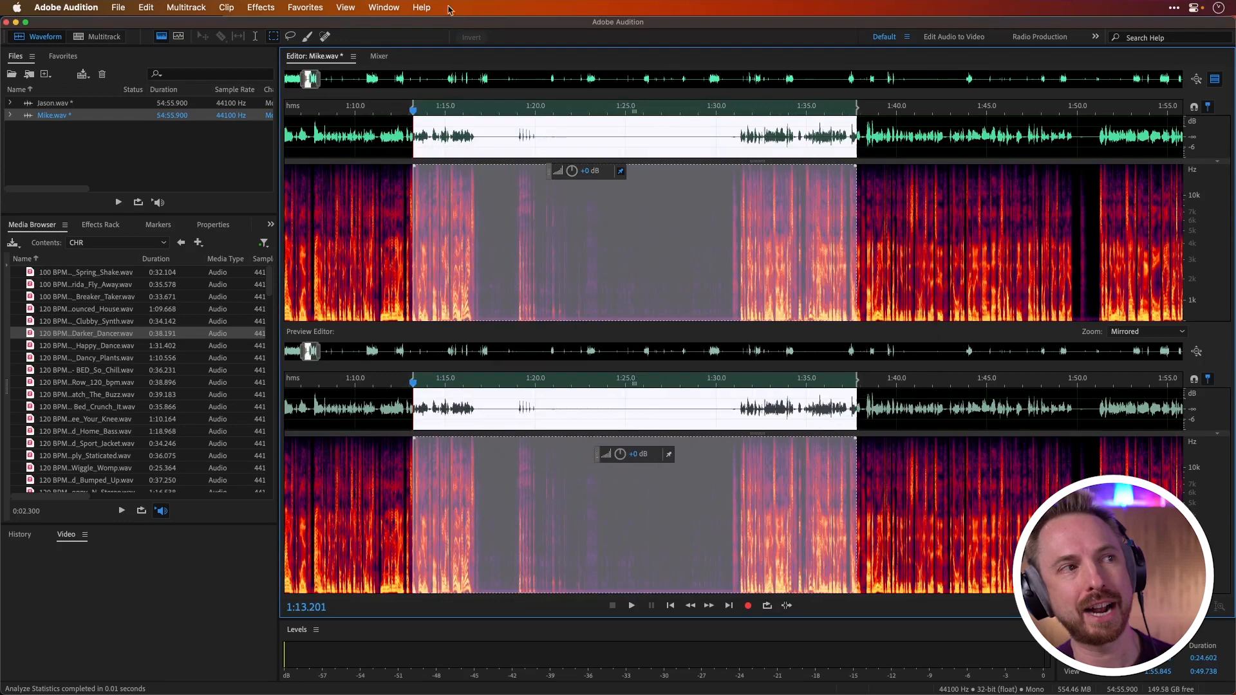
{"action": "left_click", "coordinate": [258, 8]}
{"action": "mouse_move", "coordinate": [360, 177]}
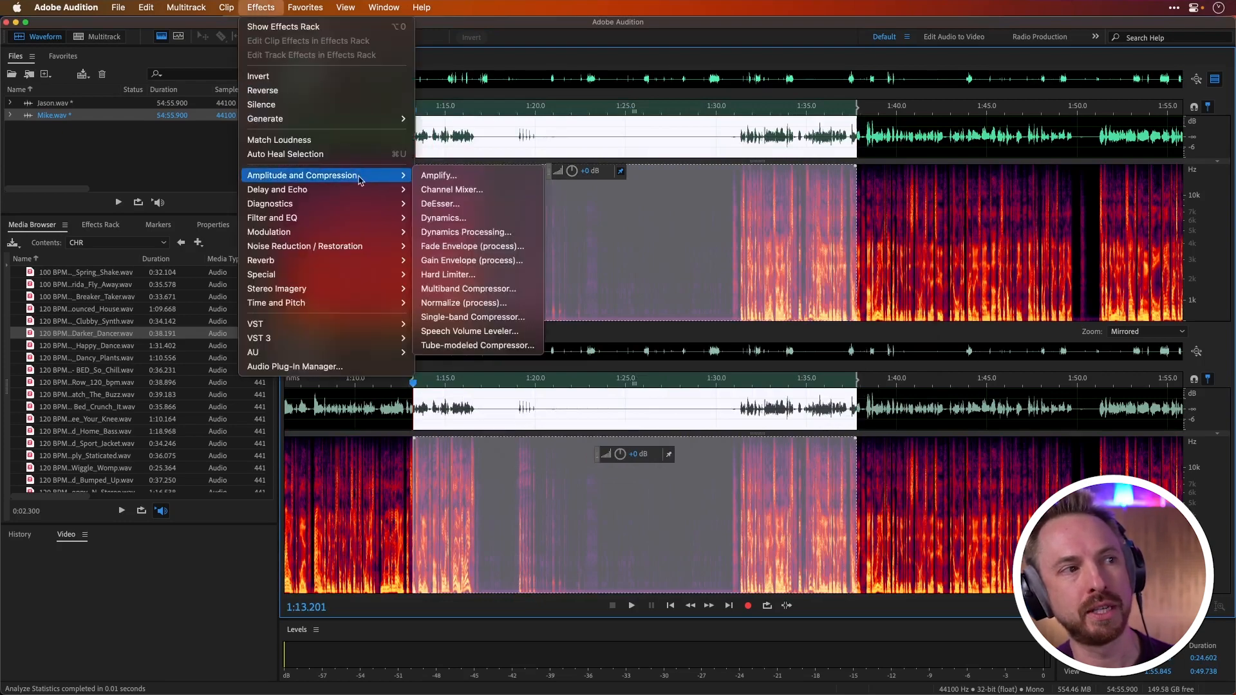
{"action": "left_click", "coordinate": [460, 216]}
{"action": "left_click", "coordinate": [910, 214]}
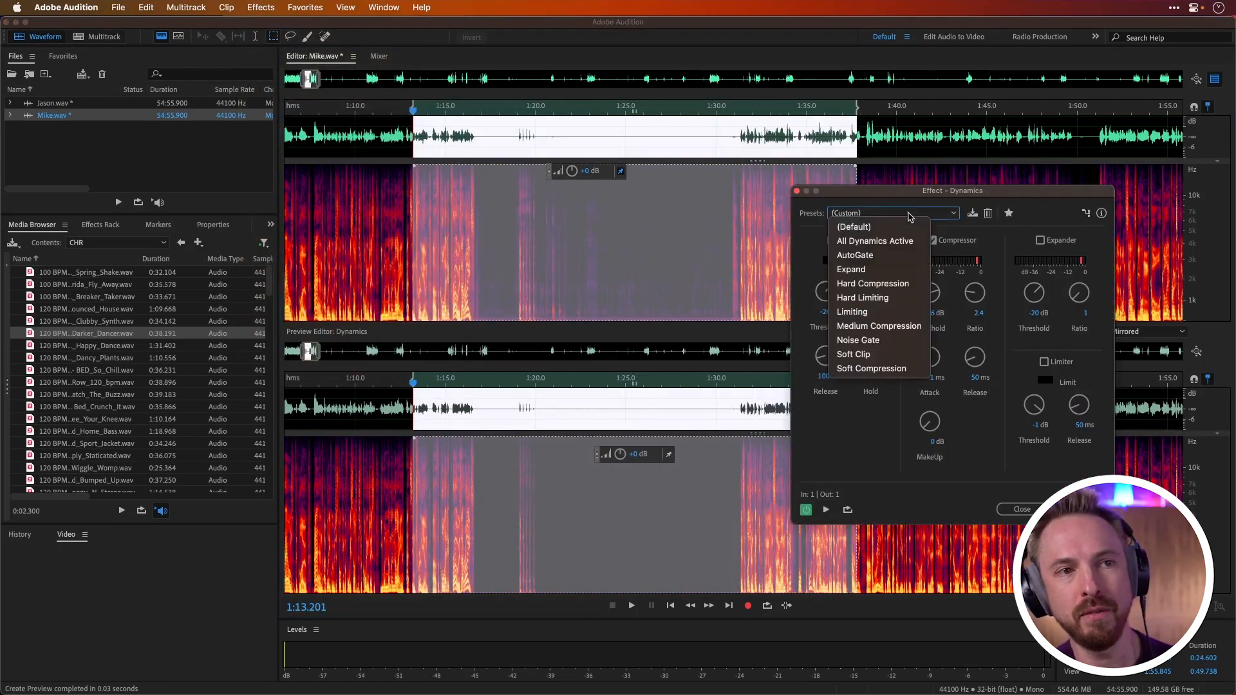
{"action": "left_click", "coordinate": [854, 227]}
{"action": "left_click", "coordinate": [832, 240]}
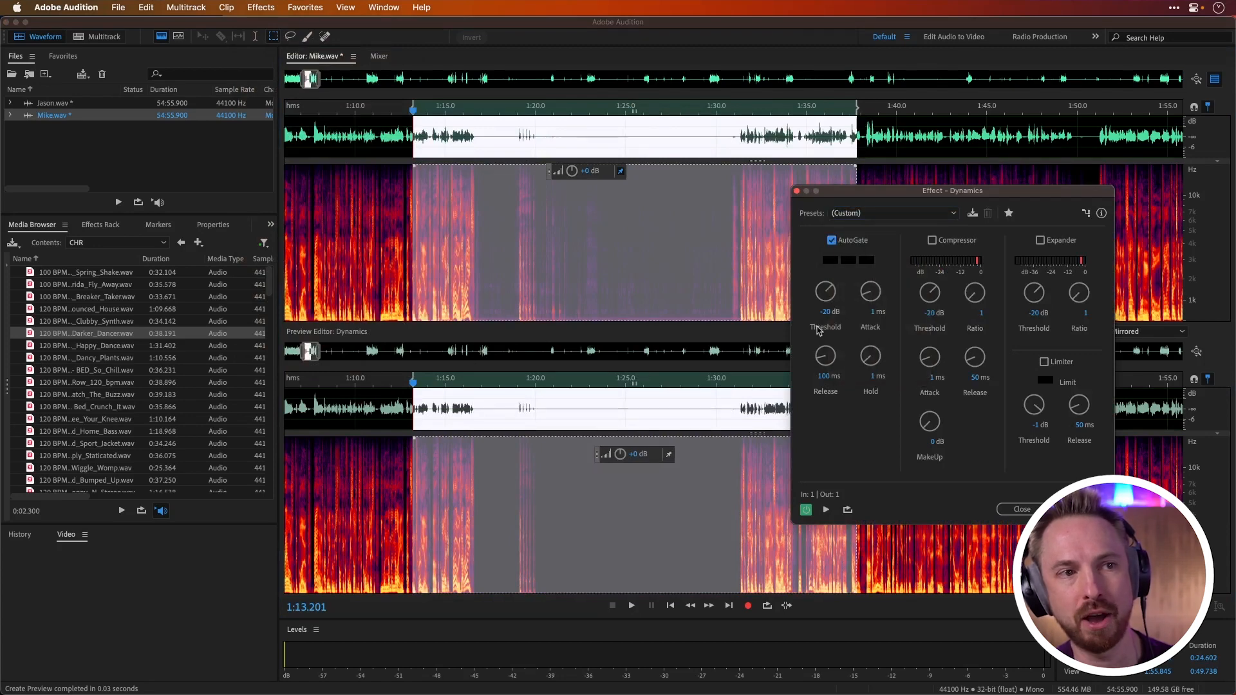
Step: Set the AutoGate threshold to -60 dB
{"action": "left_click", "coordinate": [828, 311]}
{"action": "type", "text": "-"}
{"action": "key", "text": "Return"}
{"action": "left_click_drag", "start_coordinate": [824, 292], "coordinate": [816, 380]}
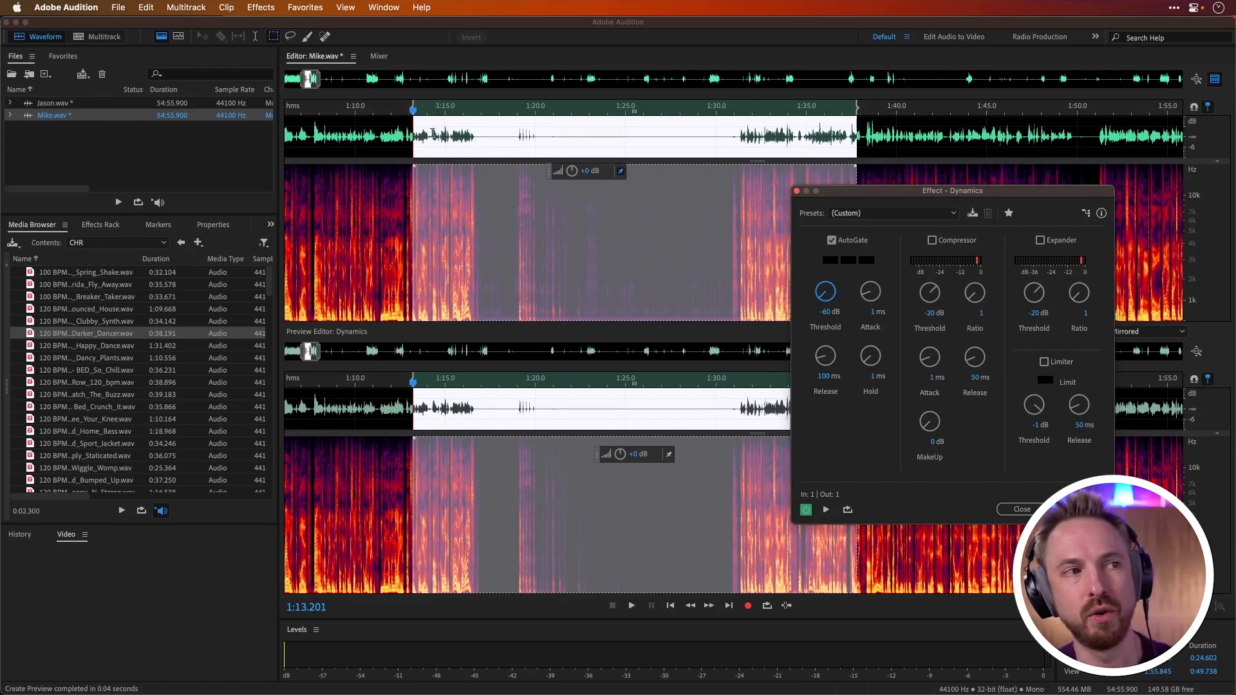
Step: Preview the gated gap, play the transition into speech from about 1:30, and close the Dynamics effect without applying it
{"action": "left_click", "coordinate": [365, 134]}
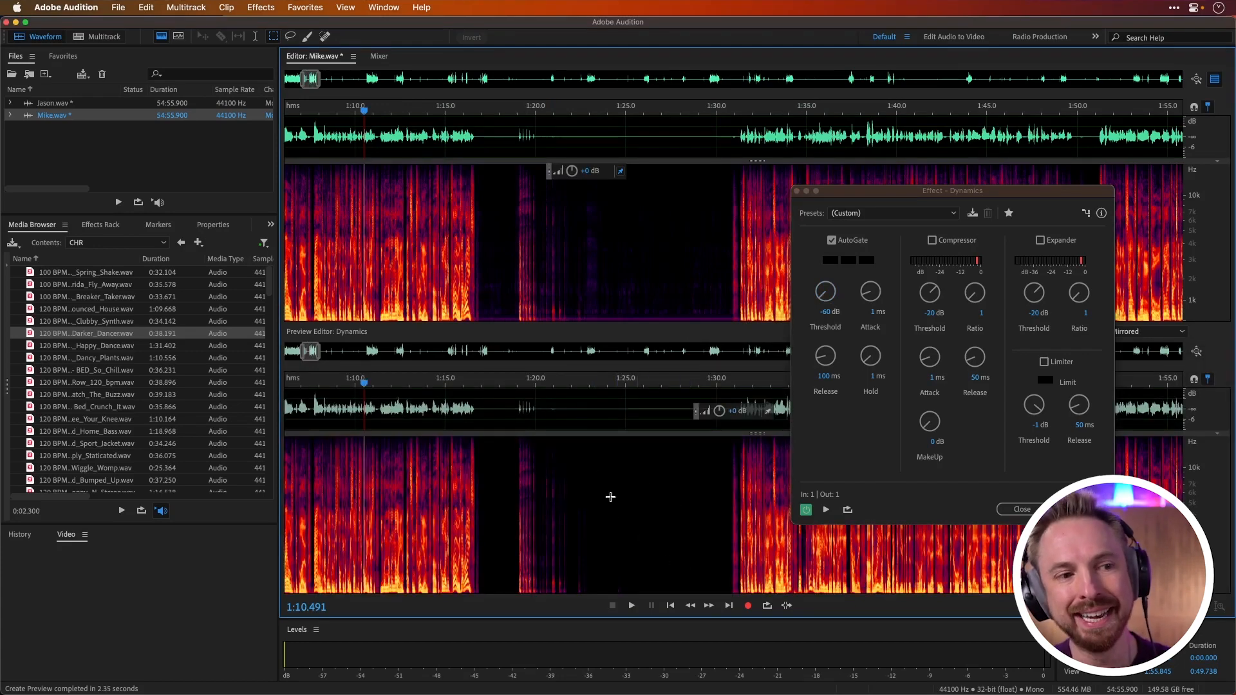
{"action": "left_click", "coordinate": [729, 168]}
{"action": "key", "text": "space"}
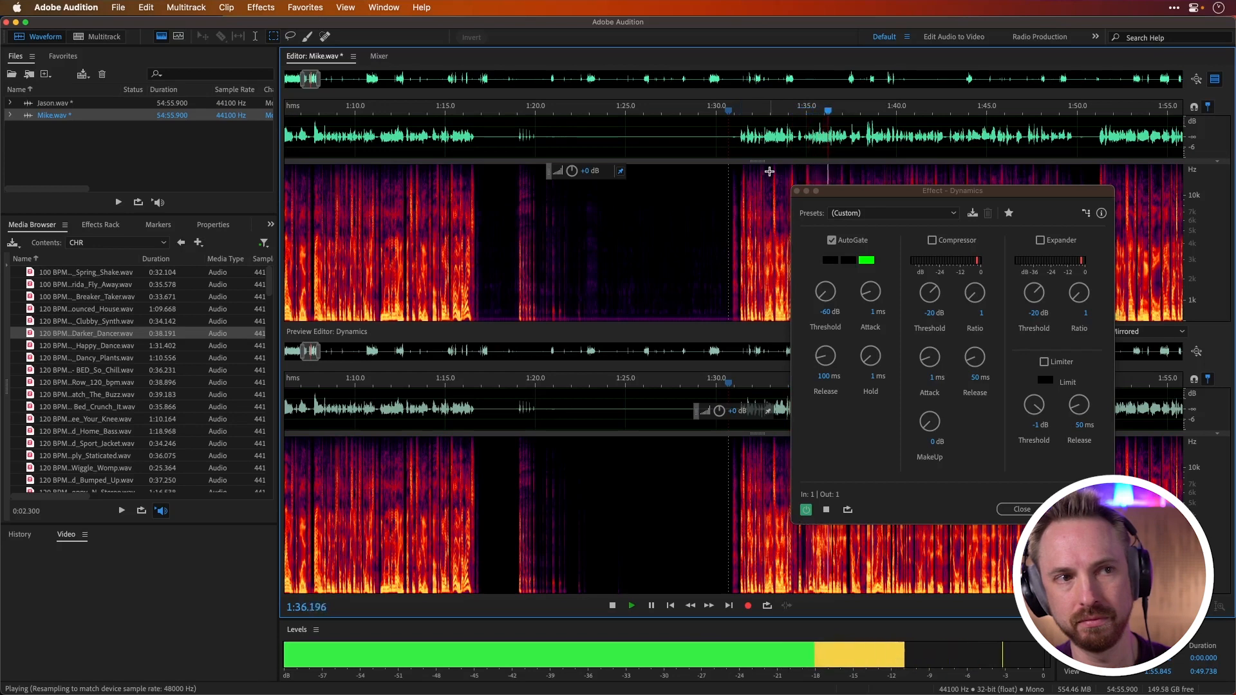
{"action": "key", "text": "space"}
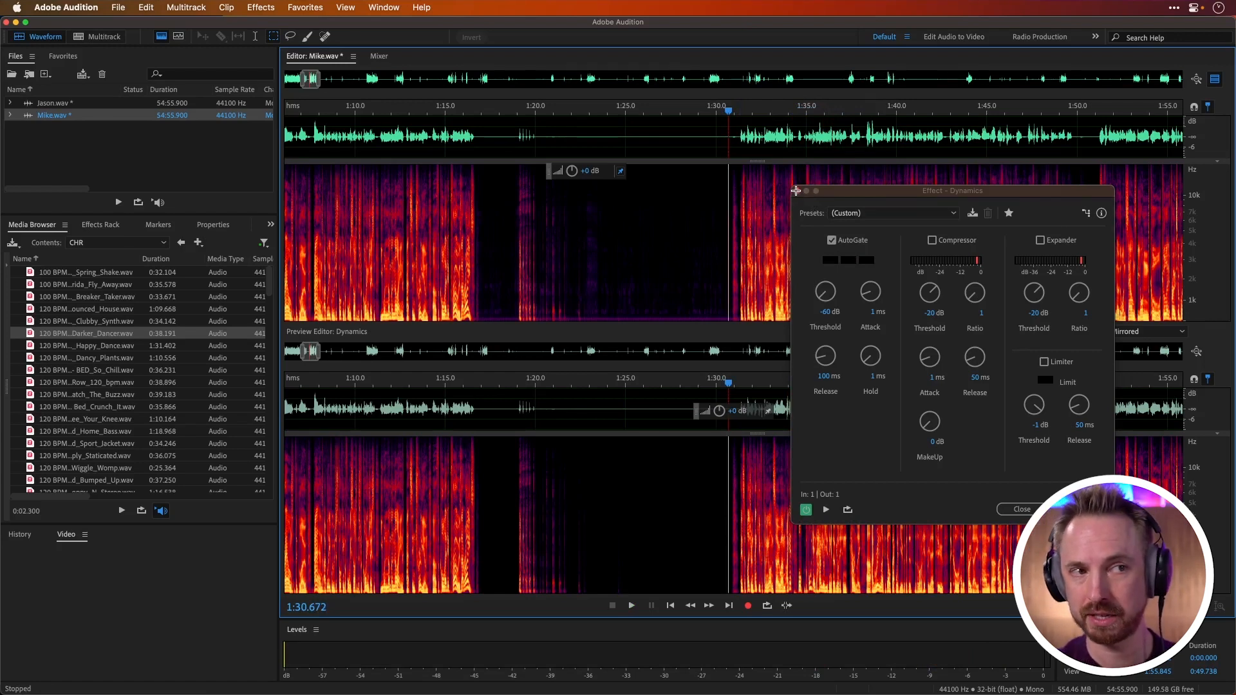
{"action": "left_click", "coordinate": [798, 190]}
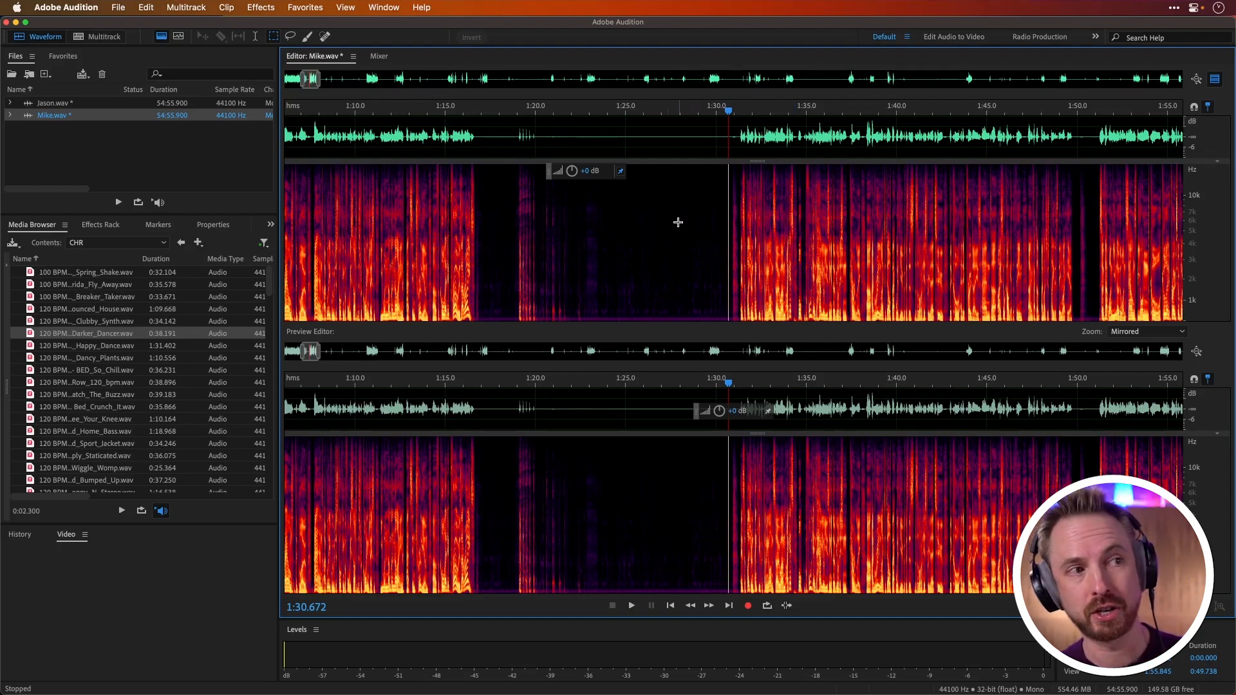
Step: Open Jason.wav in the waveform editor and create a new multitrack session named Podcast
{"action": "double_click", "coordinate": [53, 105]}
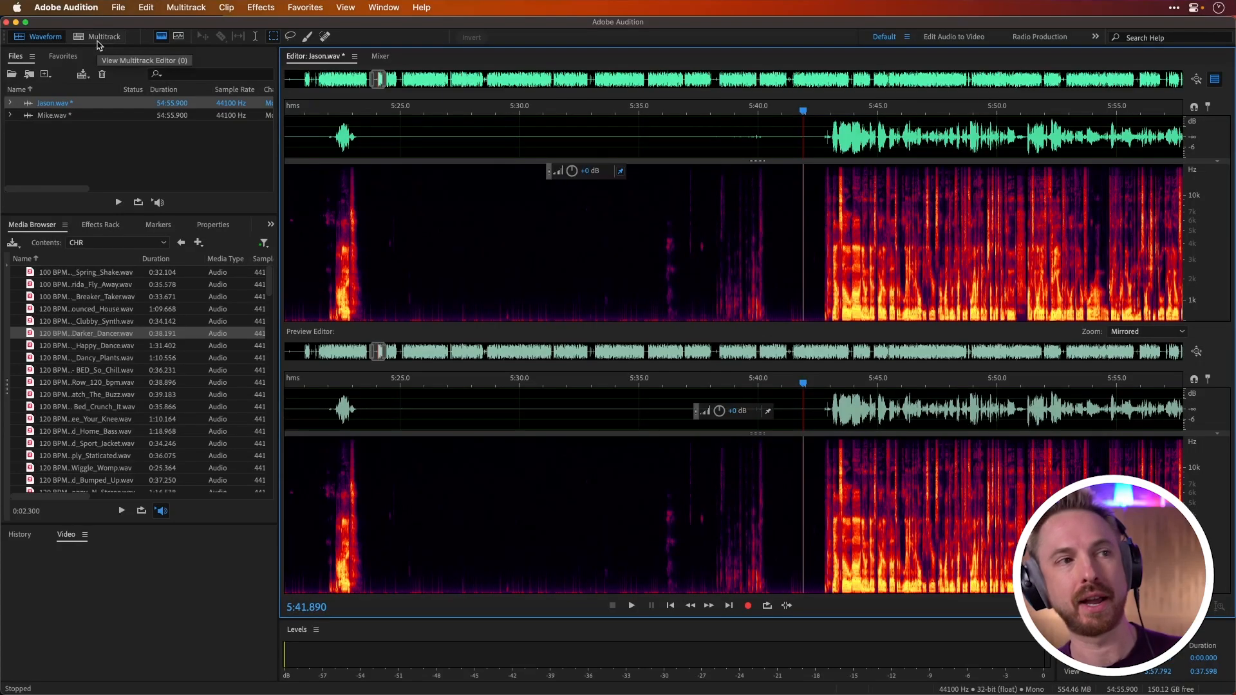
{"action": "left_click", "coordinate": [98, 39]}
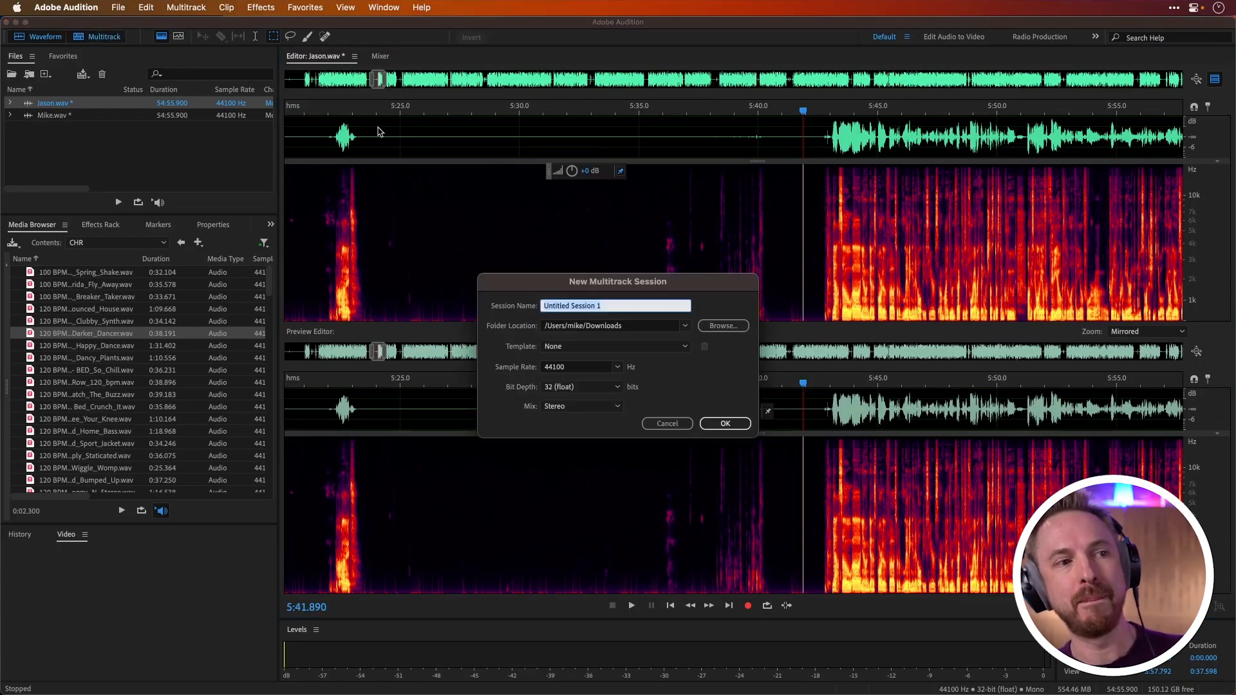
{"action": "type", "text": "Podcast"}
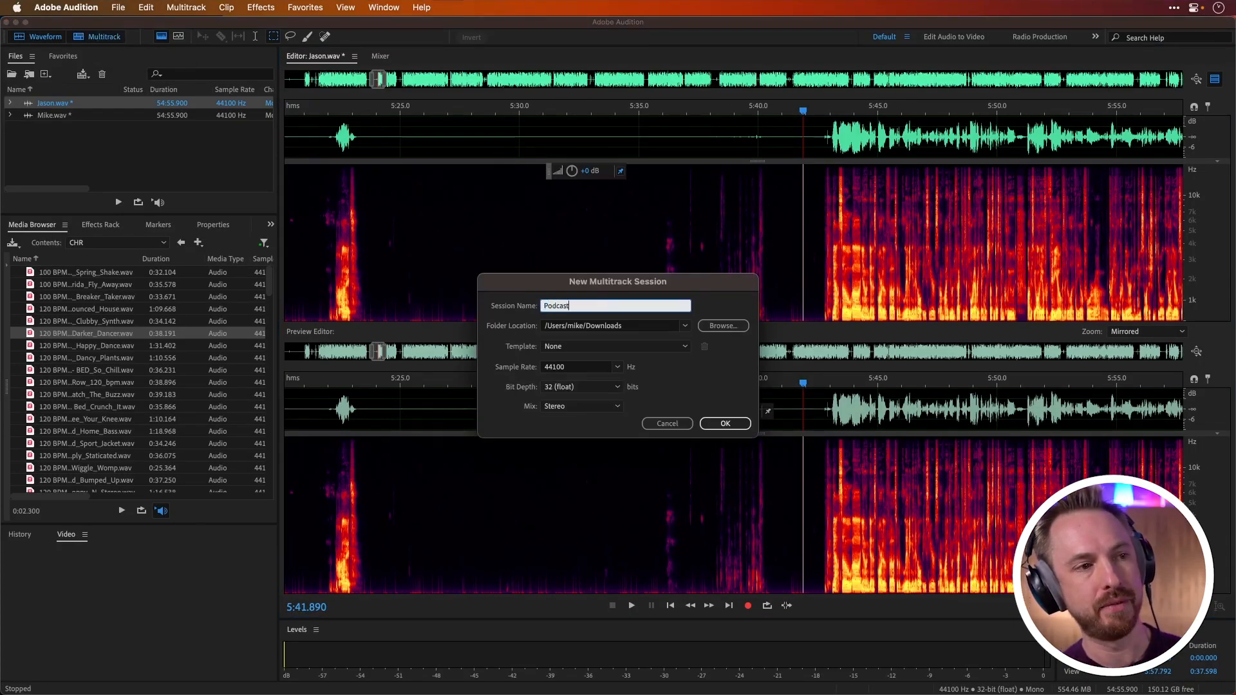
{"action": "key", "text": "Return"}
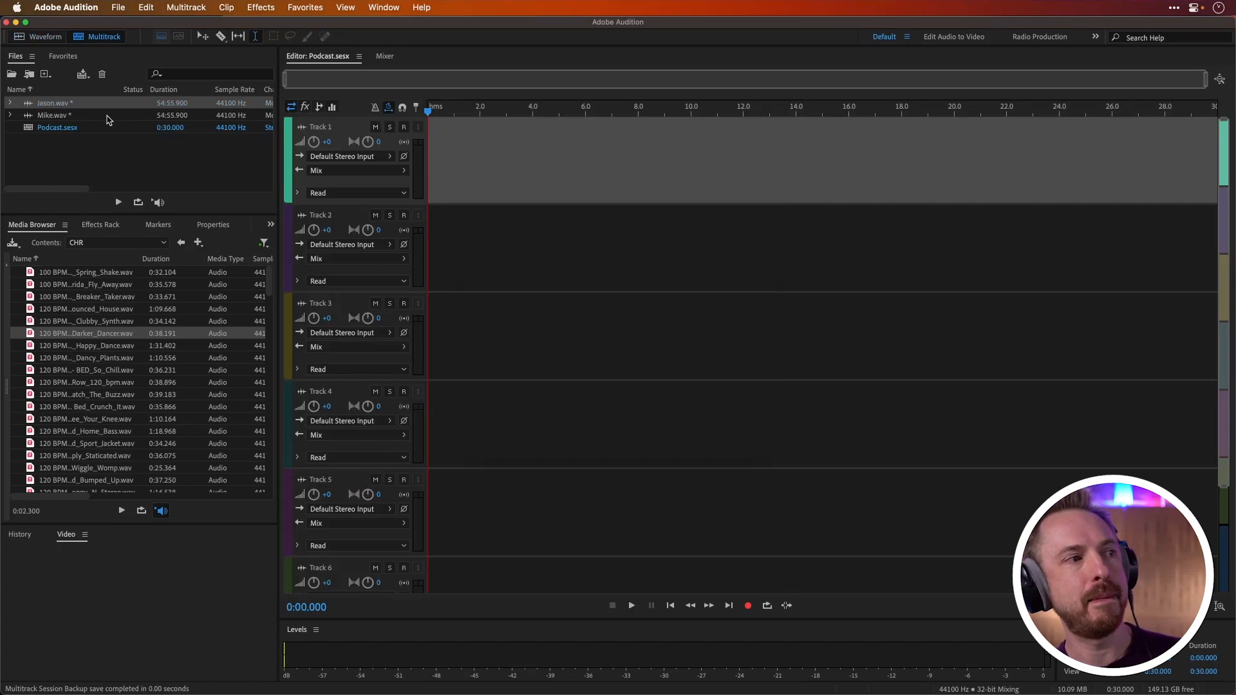
Step: Place Mike.wav on Track 1 and Jason.wav on Track 2, both starting at the beginning of the session
{"action": "left_click_drag", "start_coordinate": [75, 116], "coordinate": [395, 161]}
{"action": "left_click_drag", "start_coordinate": [53, 103], "coordinate": [391, 226]}
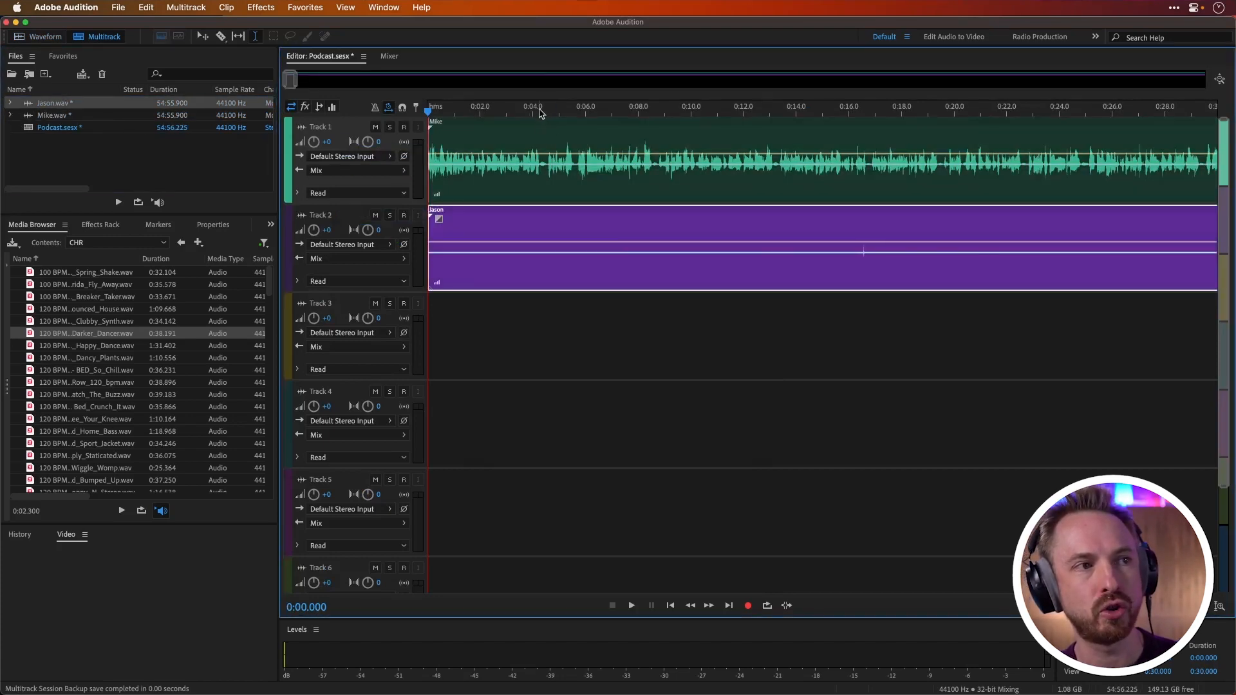
{"action": "scroll", "coordinate": [541, 111], "scroll_direction": "down", "scroll_amount": 5}
{"action": "scroll", "coordinate": [541, 111], "scroll_direction": "down", "scroll_amount": 3}
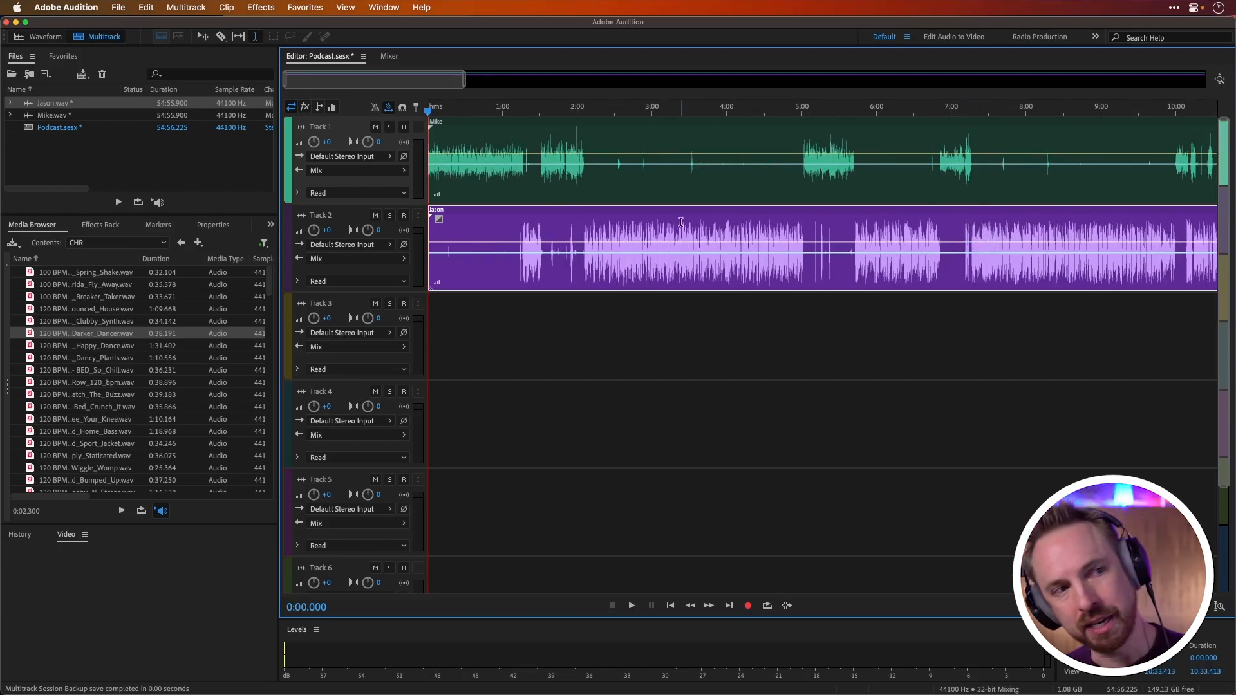
Step: Play the handover between the two voices from about 1:28 to compare their levels
{"action": "left_click", "coordinate": [544, 112]}
{"action": "scroll", "coordinate": [539, 112], "scroll_direction": "up", "scroll_amount": 3}
{"action": "scroll", "coordinate": [540, 112], "scroll_direction": "up", "scroll_amount": 4}
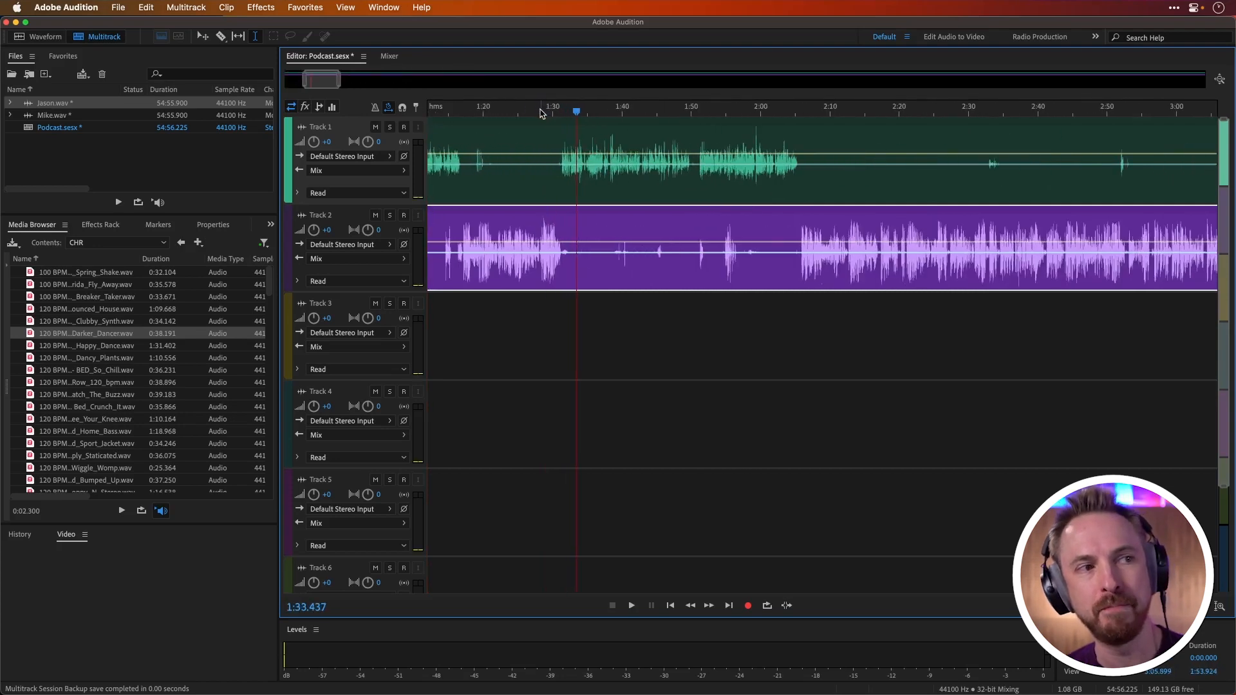
{"action": "left_click", "coordinate": [541, 114]}
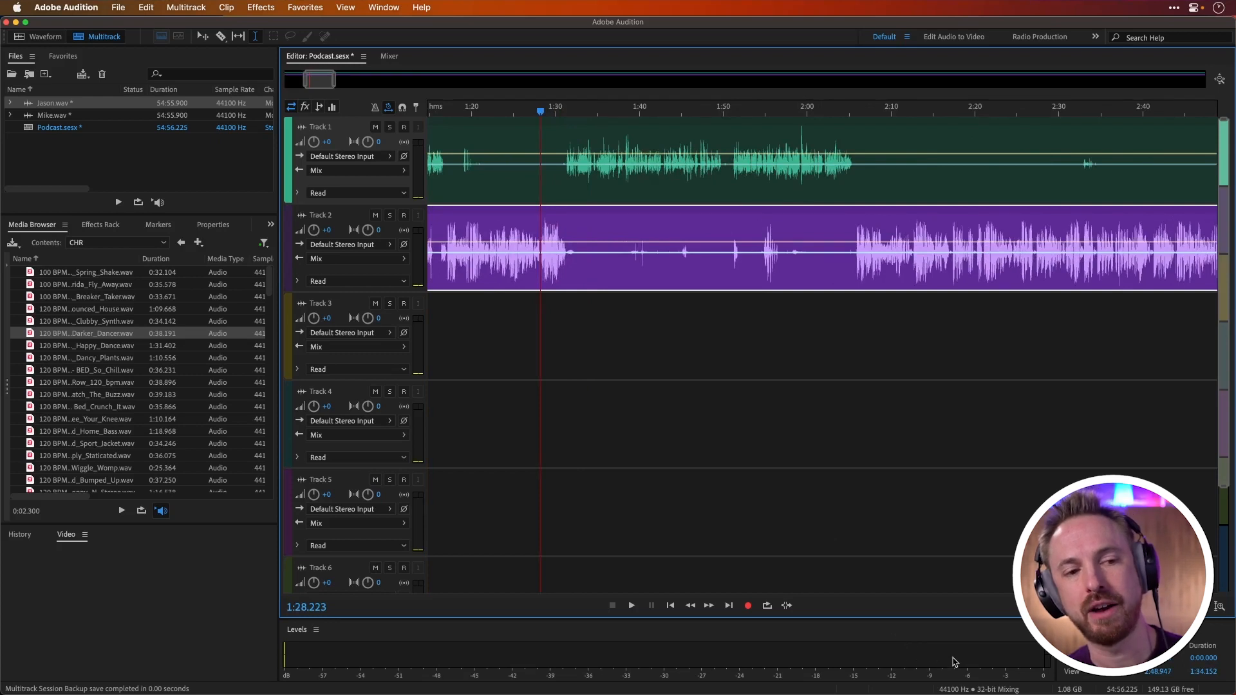
{"action": "key", "text": "space"}
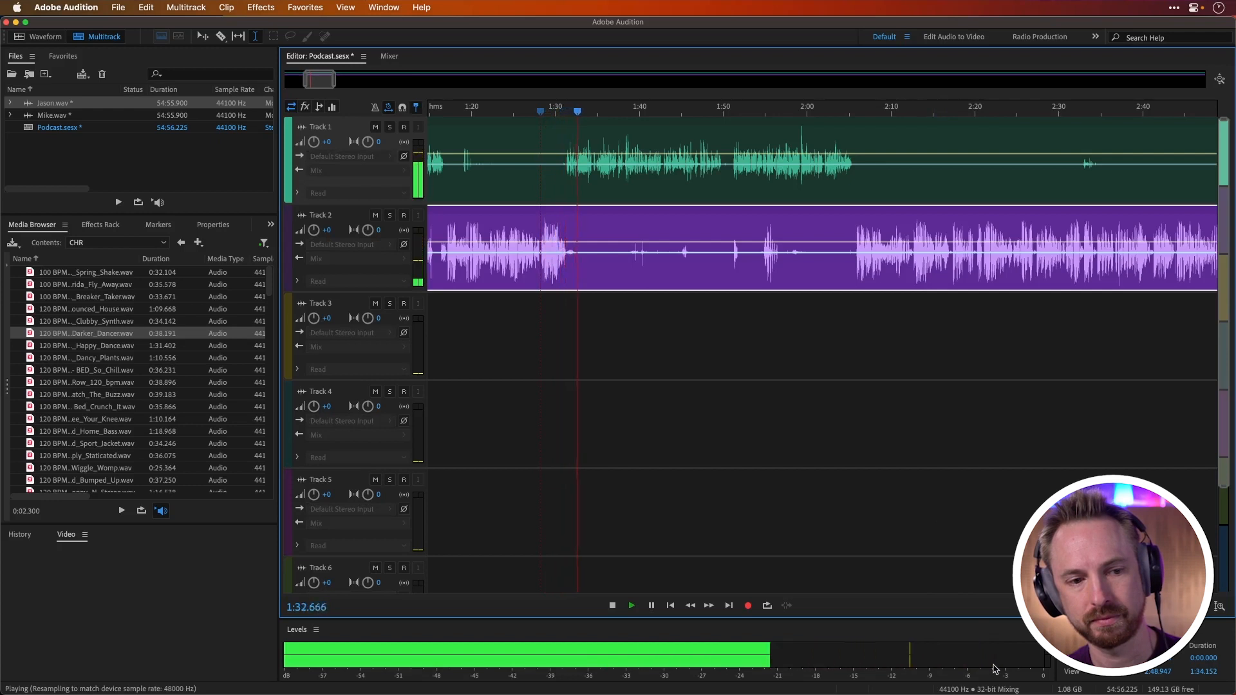
{"action": "key", "text": "space"}
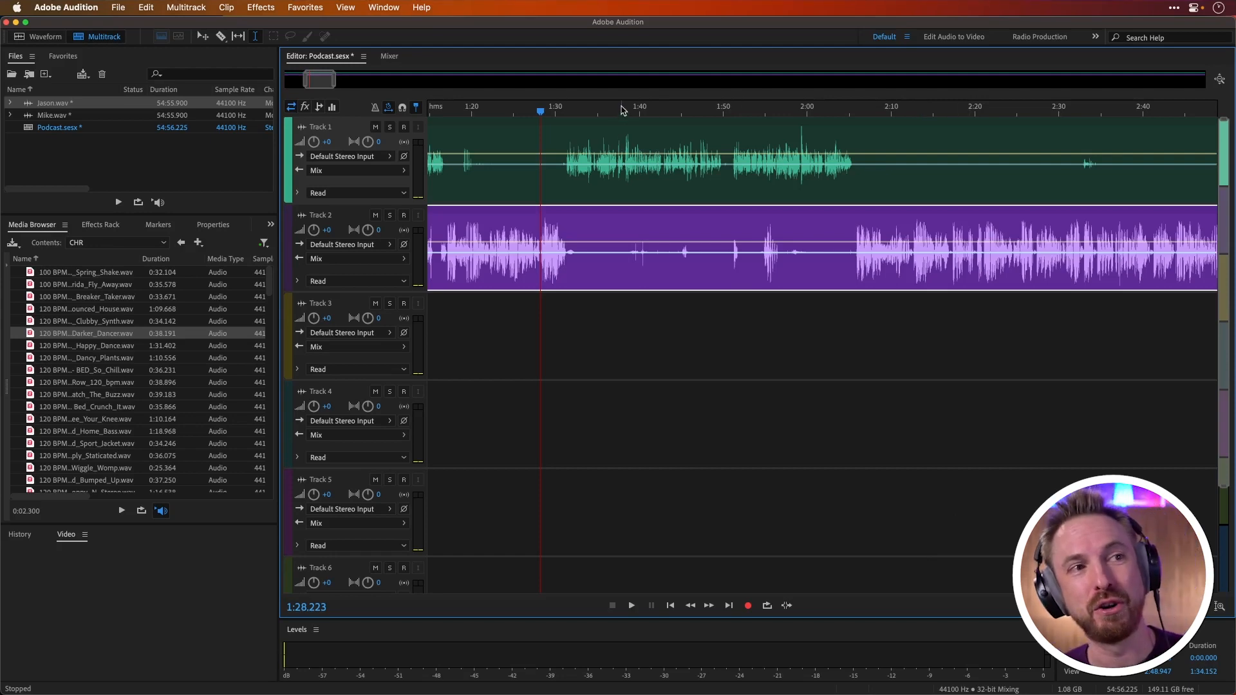
Step: Match the loudness of both voice clips to ITU-R BS.1770-3 at -23 LUFS with a tolerance of 0.1 LU
{"action": "scroll", "coordinate": [623, 110], "scroll_direction": "down", "scroll_amount": 3}
{"action": "scroll", "coordinate": [623, 109], "scroll_direction": "down", "scroll_amount": 5}
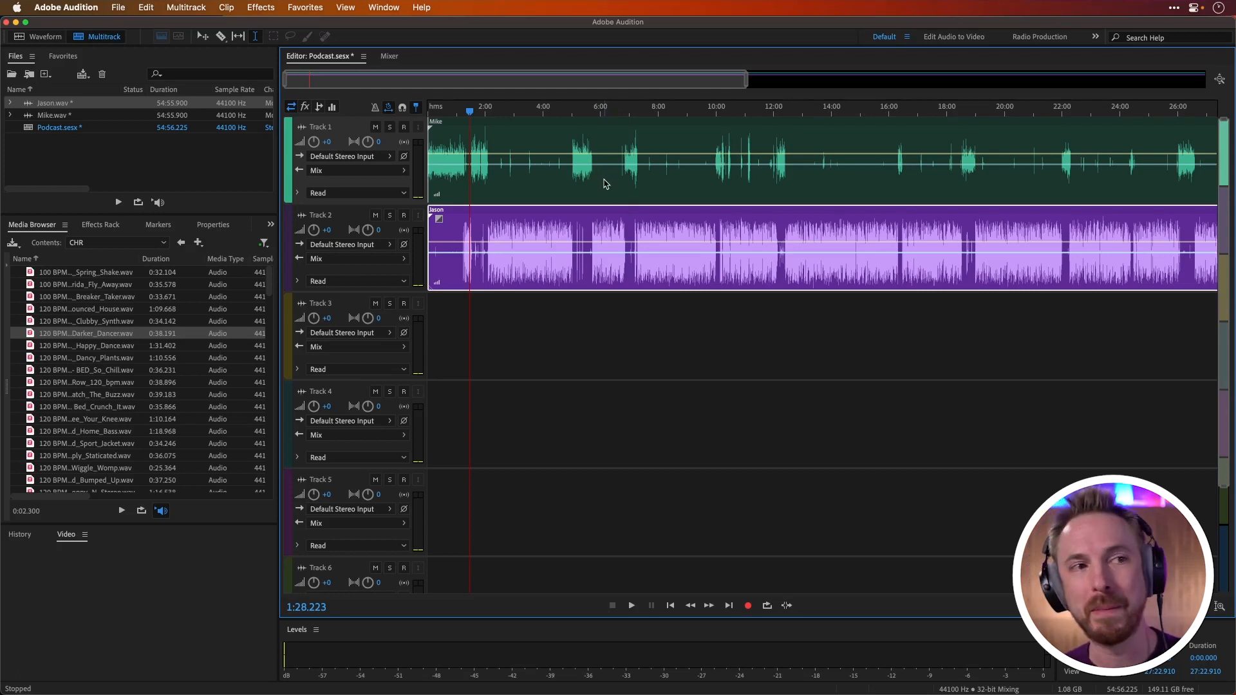
{"action": "left_click", "coordinate": [603, 182]}
{"action": "right_click", "coordinate": [586, 187]}
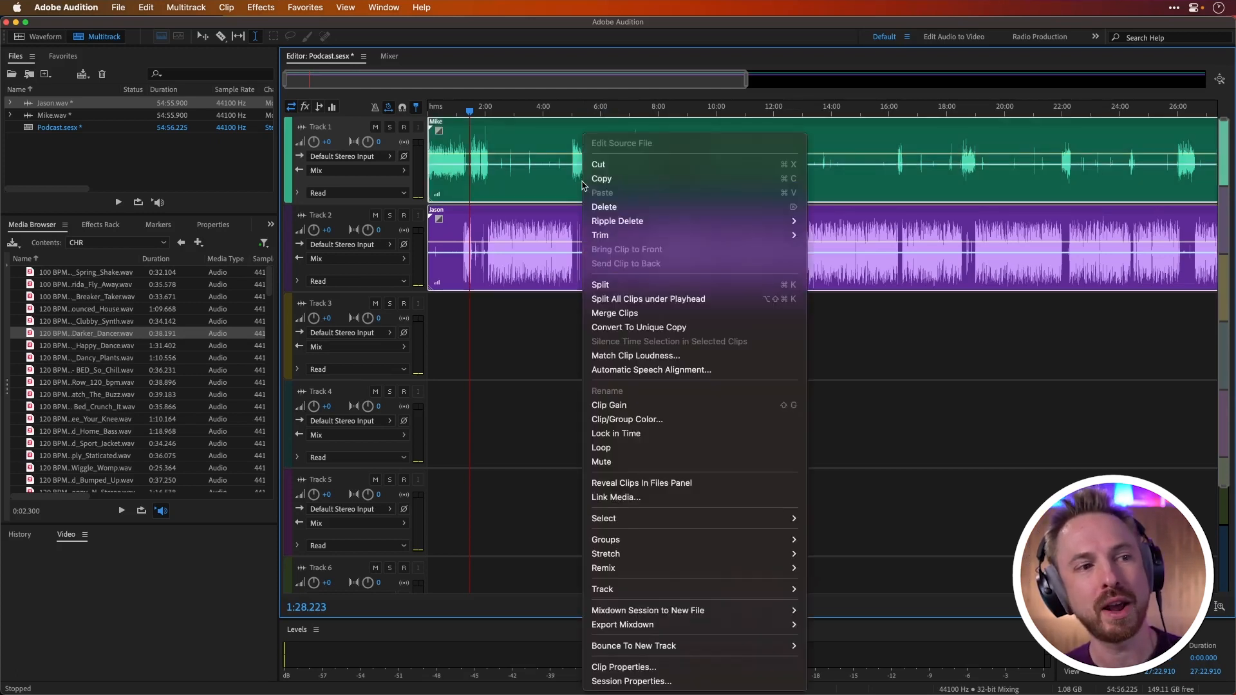
{"action": "left_click", "coordinate": [647, 358]}
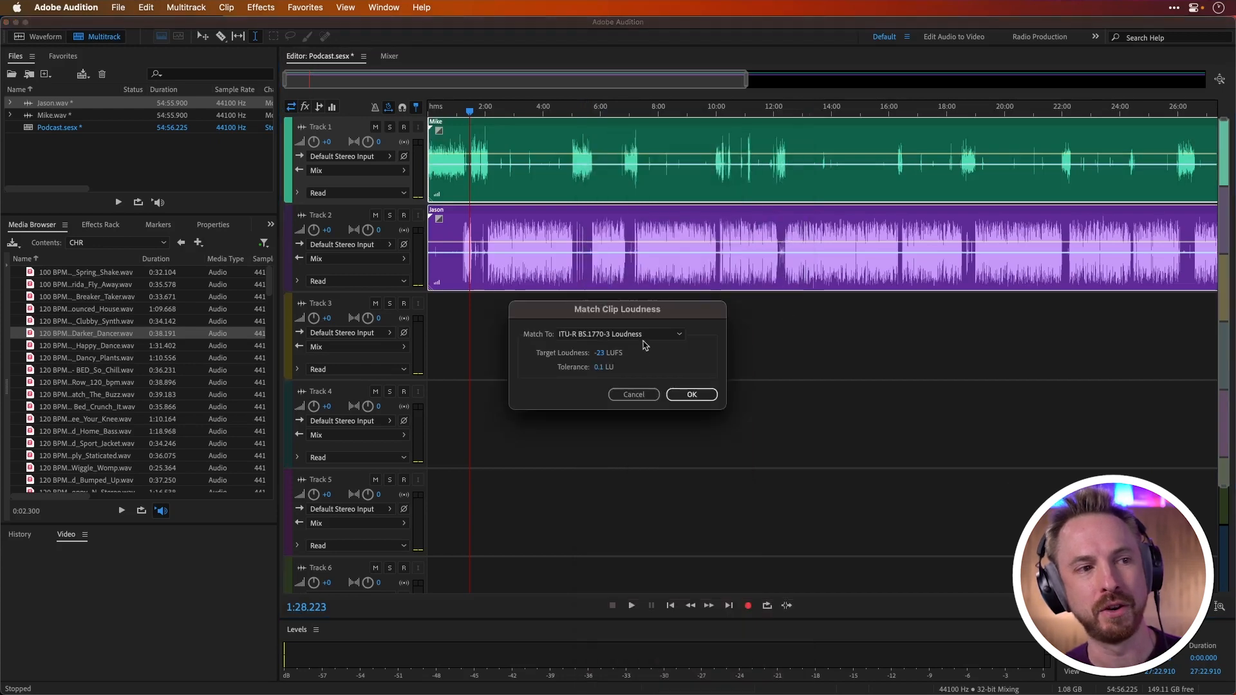
{"action": "left_click", "coordinate": [684, 400]}
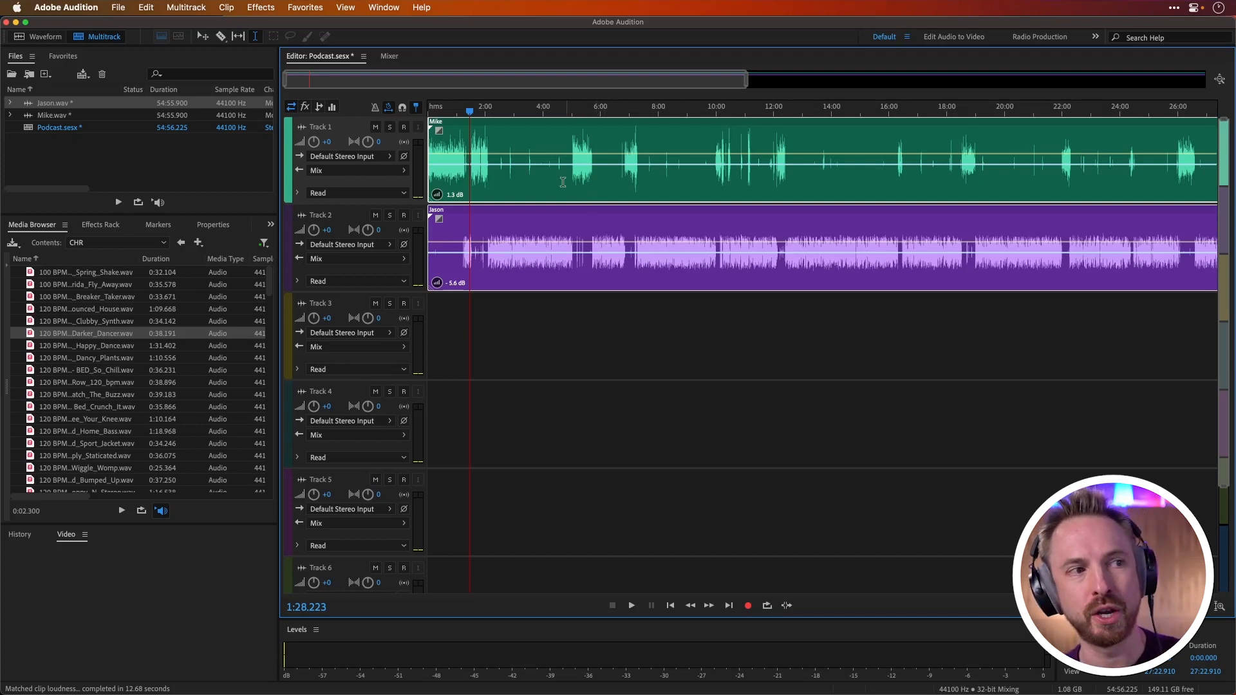
Step: Play the handover between the two loudness-matched voices from about 1:28 to compare their levels
{"action": "scroll", "coordinate": [467, 114], "scroll_direction": "up", "scroll_amount": 8}
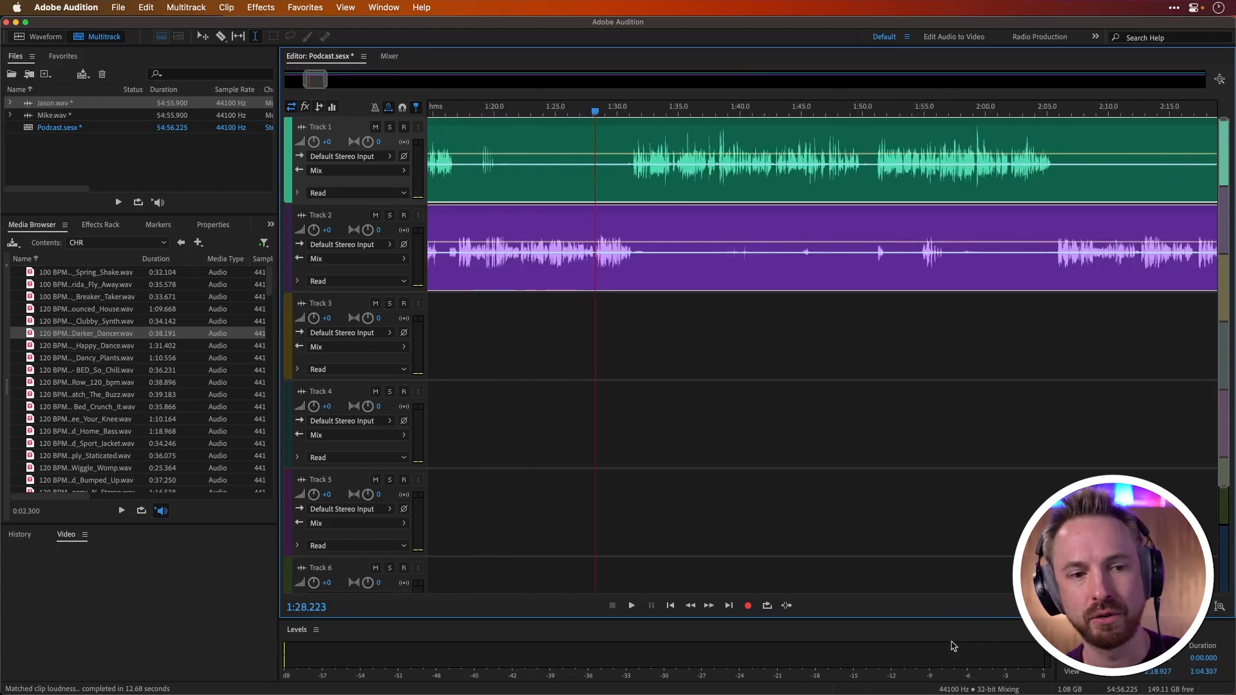
{"action": "left_click", "coordinate": [593, 316]}
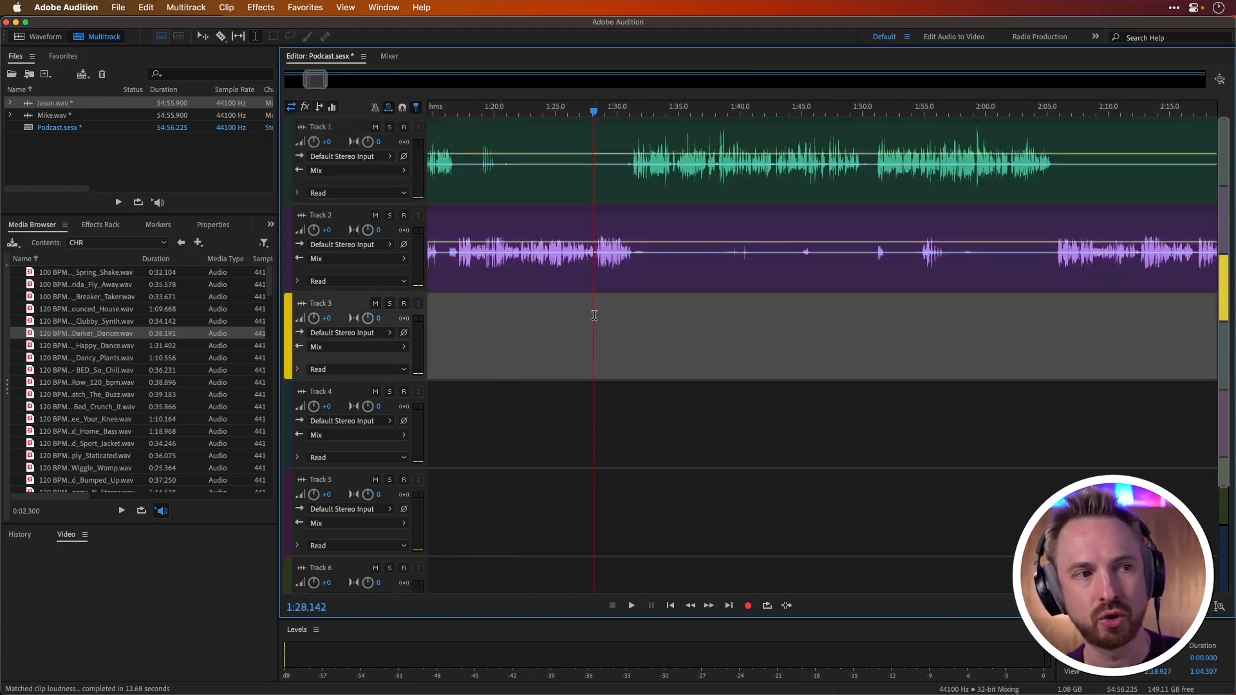
{"action": "key", "text": "space"}
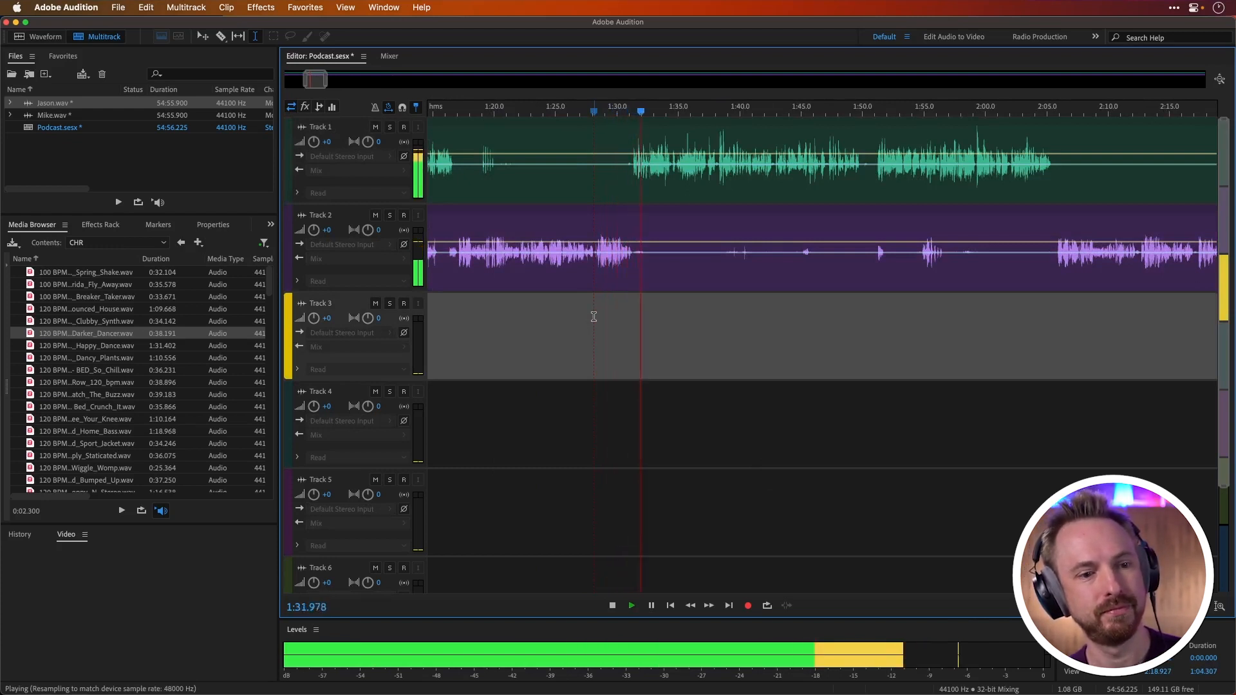
{"action": "key", "text": "space"}
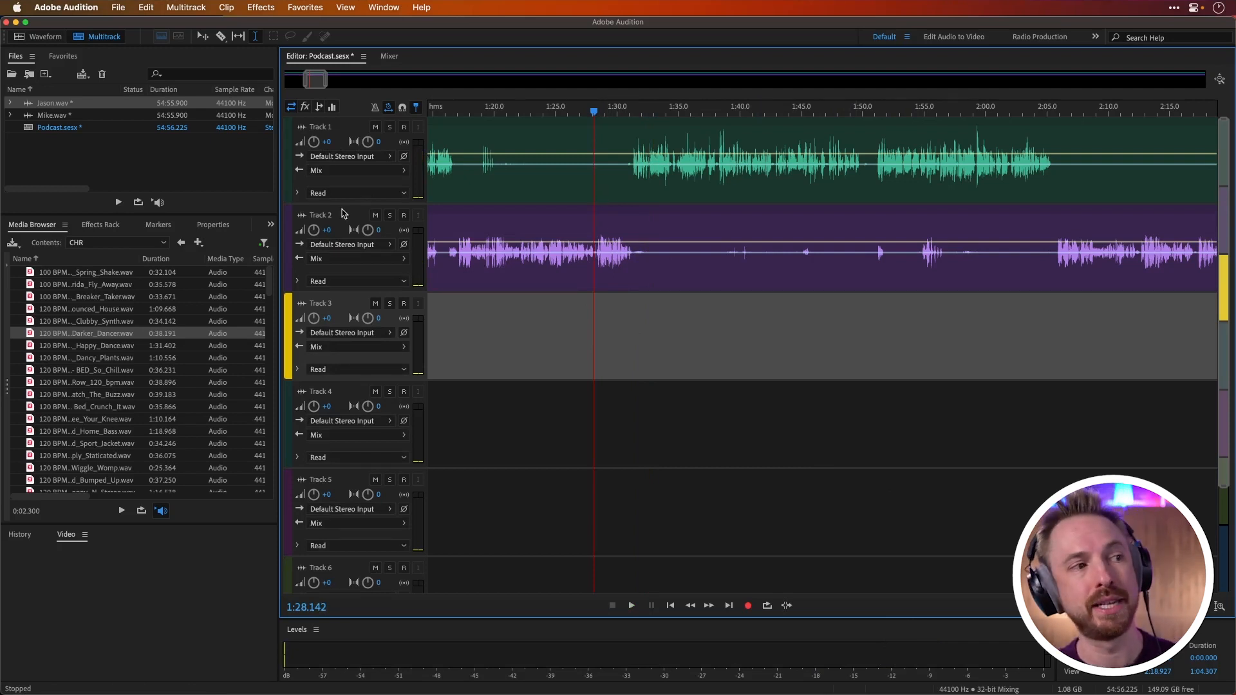
Step: Add a Parametric Equalizer as the first track effect on Track 2 and apply the Vocal Enhancer preset
{"action": "left_click", "coordinate": [101, 225]}
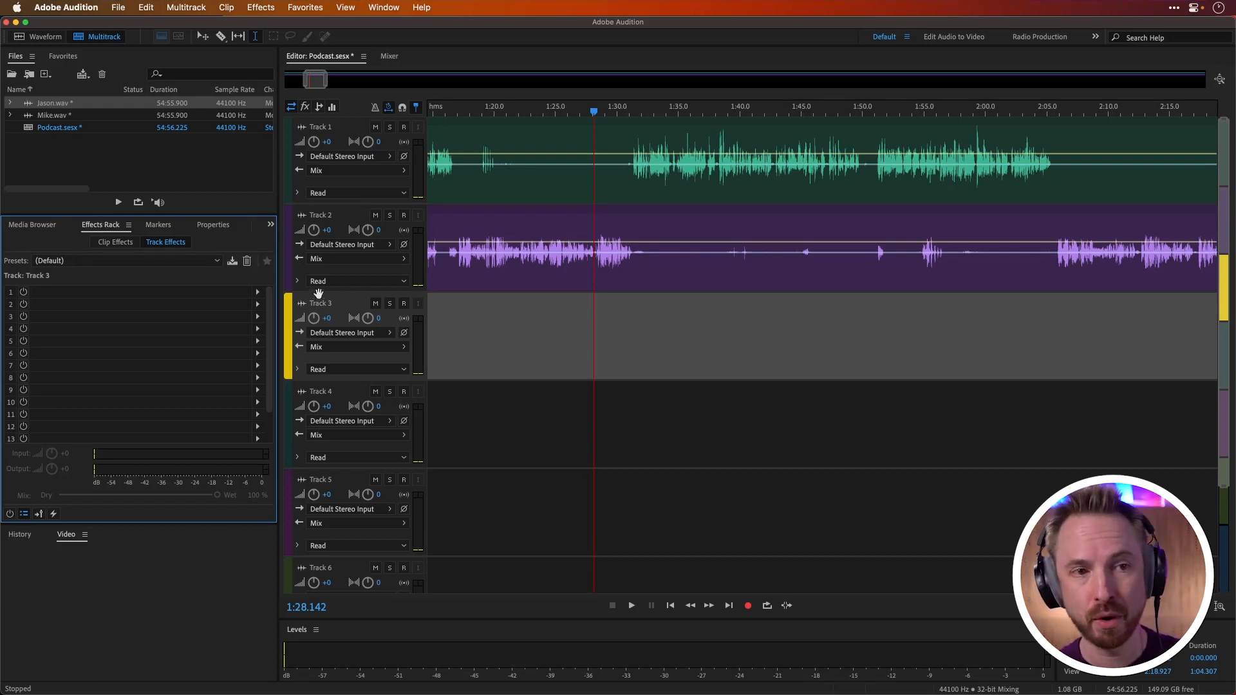
{"action": "left_click", "coordinate": [589, 273]}
{"action": "left_click", "coordinate": [259, 293]}
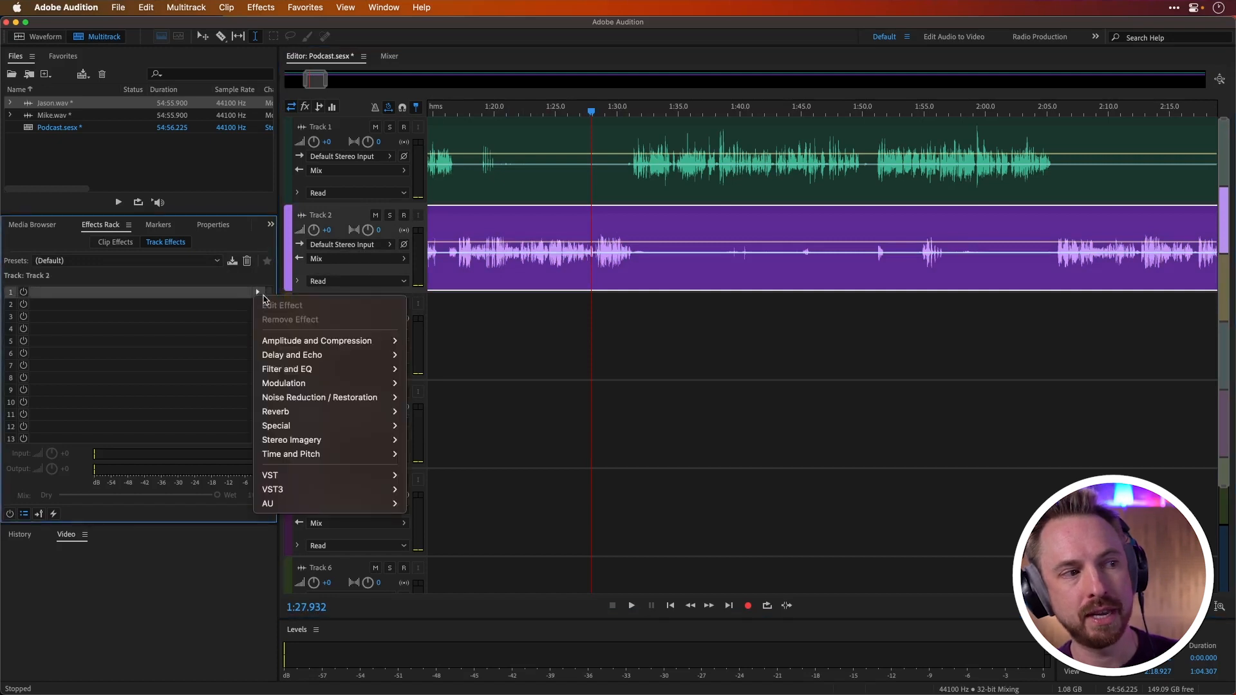
{"action": "mouse_move", "coordinate": [322, 368]}
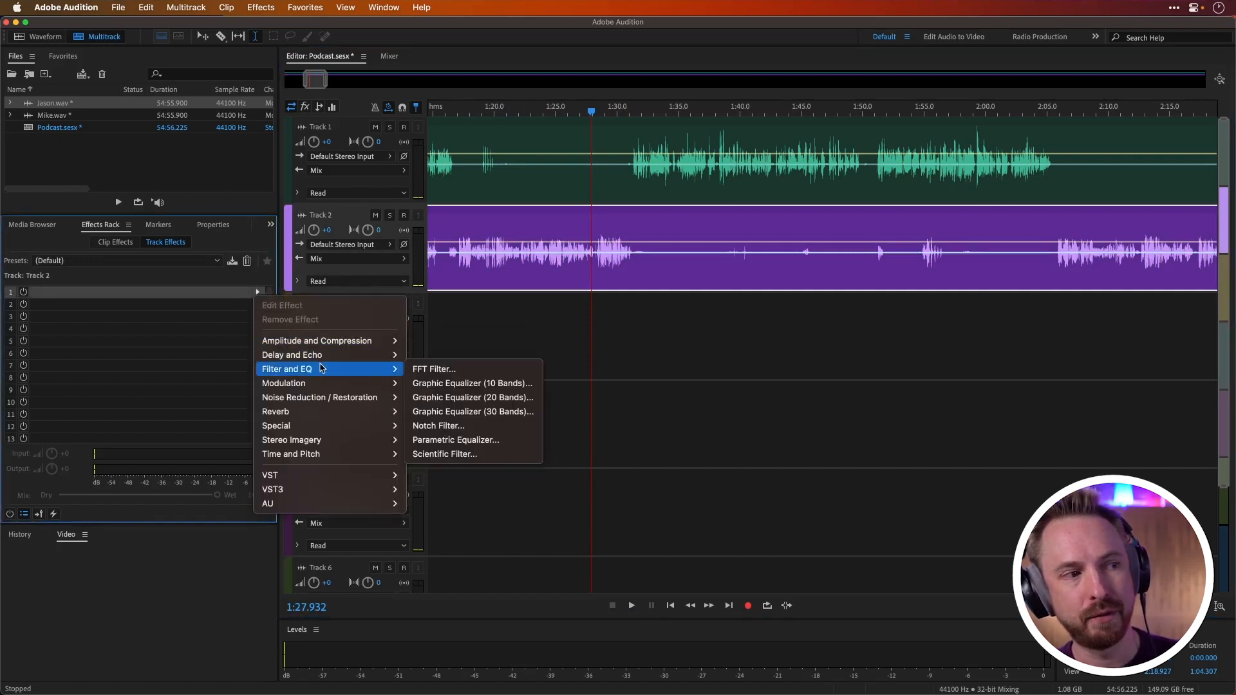
{"action": "left_click", "coordinate": [455, 440]}
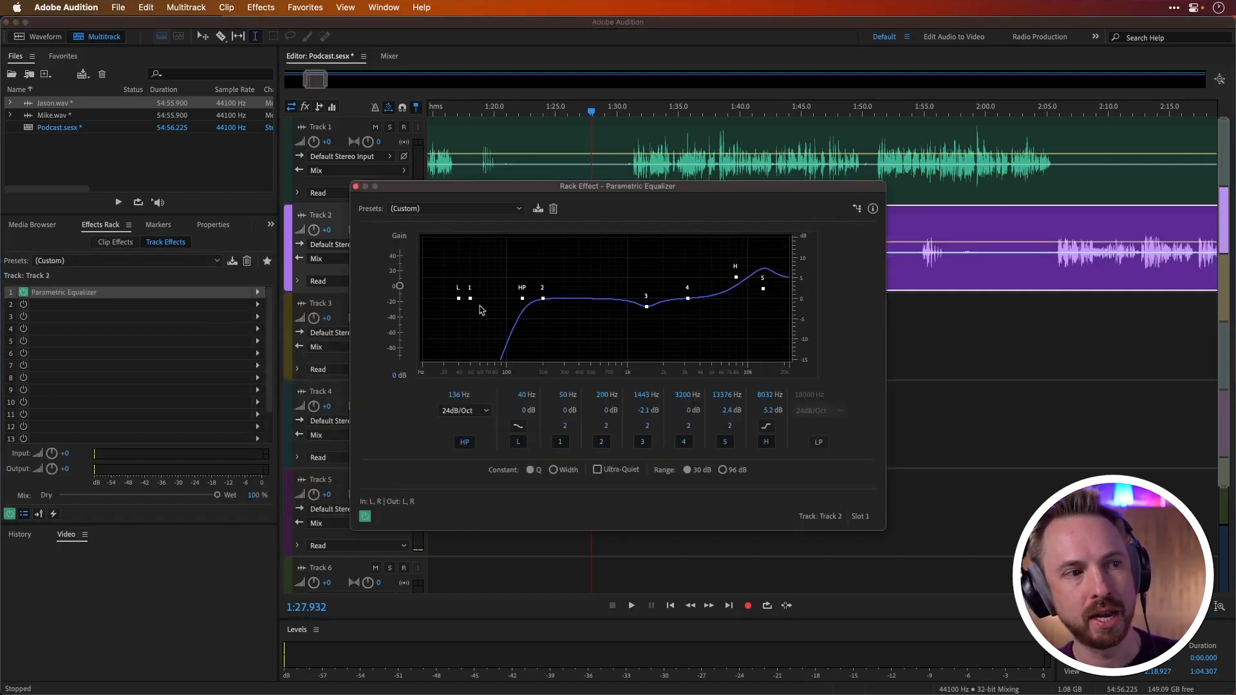
{"action": "left_click", "coordinate": [512, 208]}
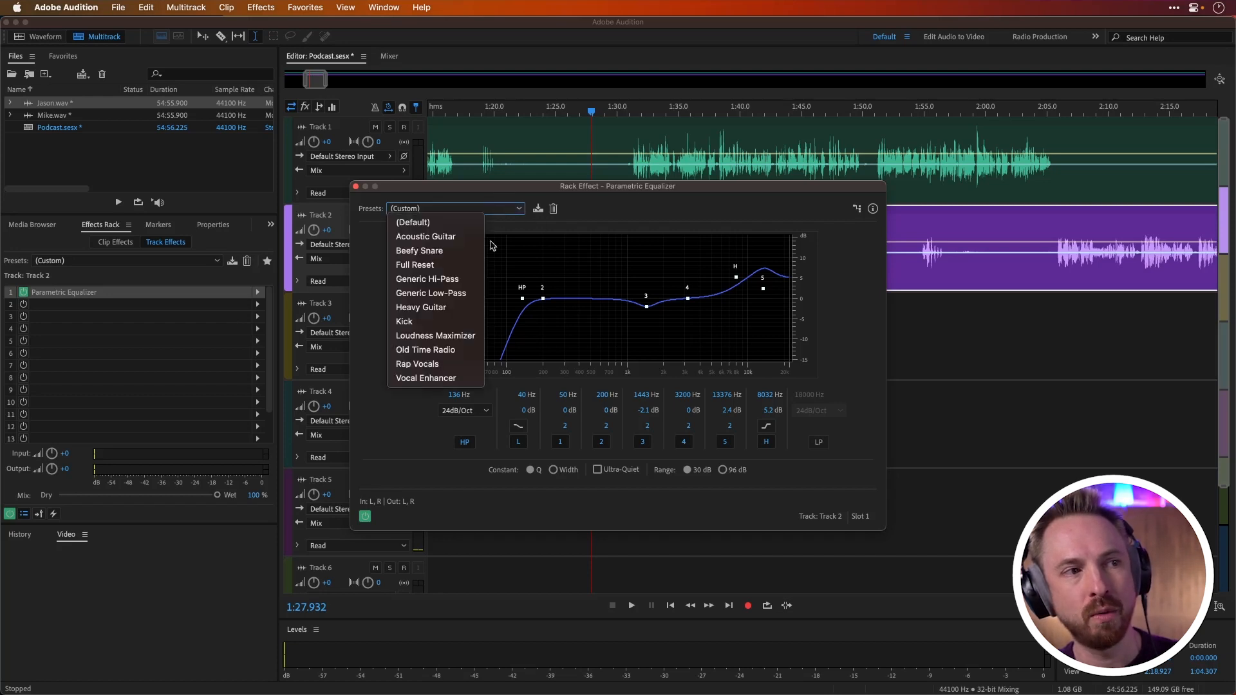
{"action": "left_click", "coordinate": [444, 379]}
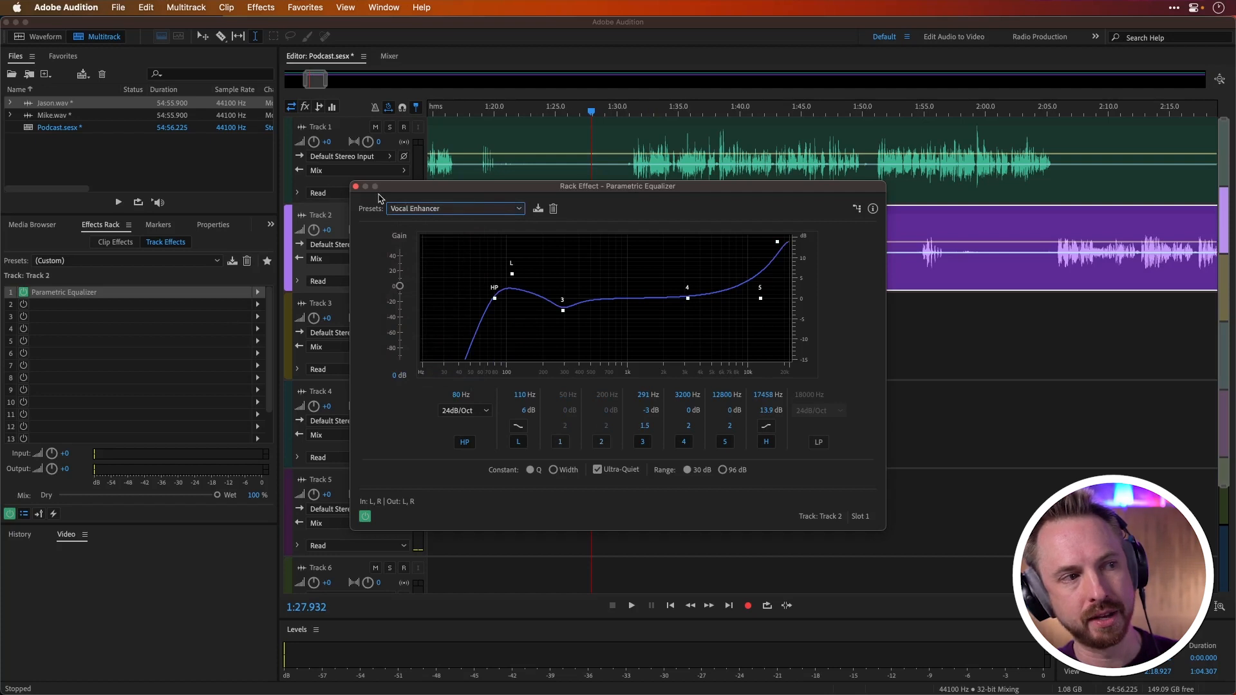
{"action": "left_click", "coordinate": [355, 187]}
Step: Add a Parametric Equalizer as the first track effect on Track 1 and apply the Vocal Enhancer preset
{"action": "left_click", "coordinate": [596, 189]}
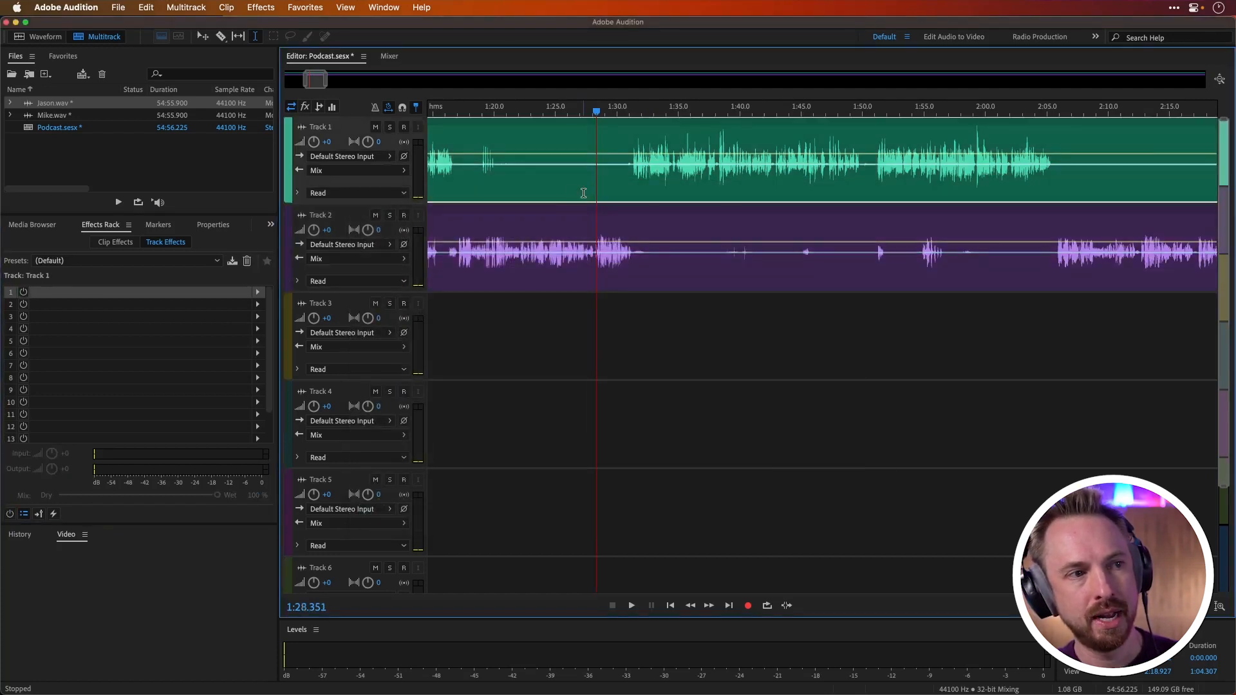
{"action": "left_click", "coordinate": [258, 293]}
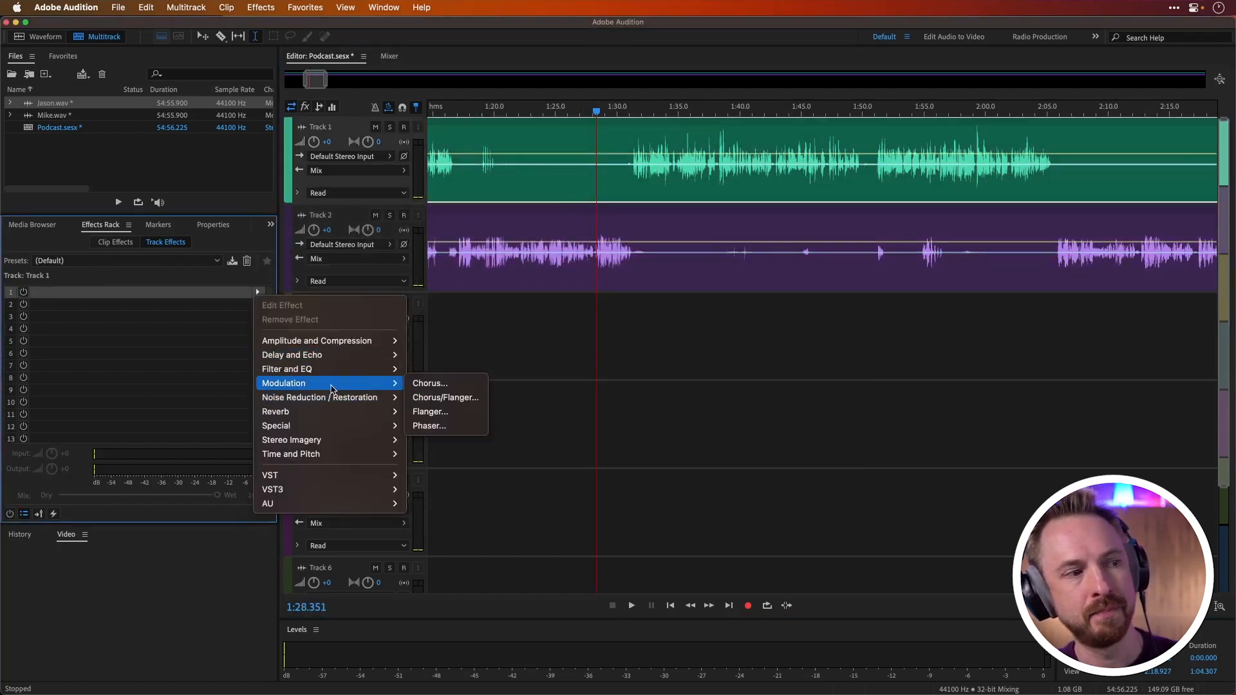
{"action": "mouse_move", "coordinate": [334, 368]}
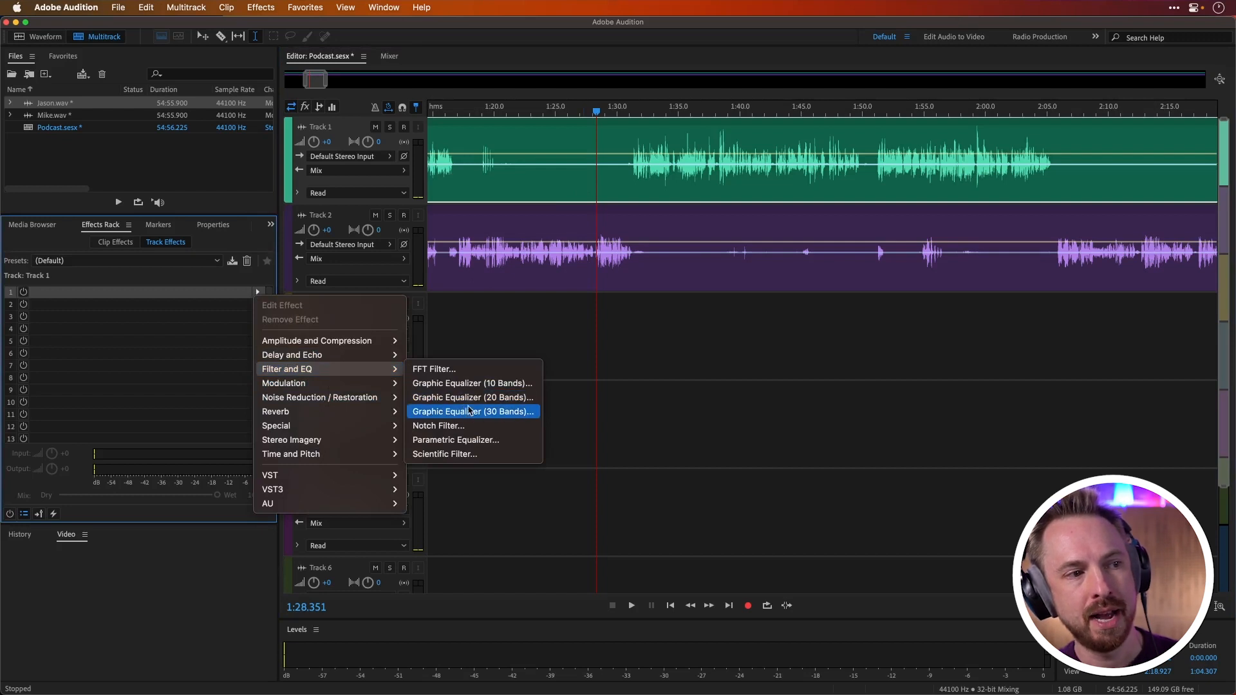
{"action": "left_click", "coordinate": [468, 439]}
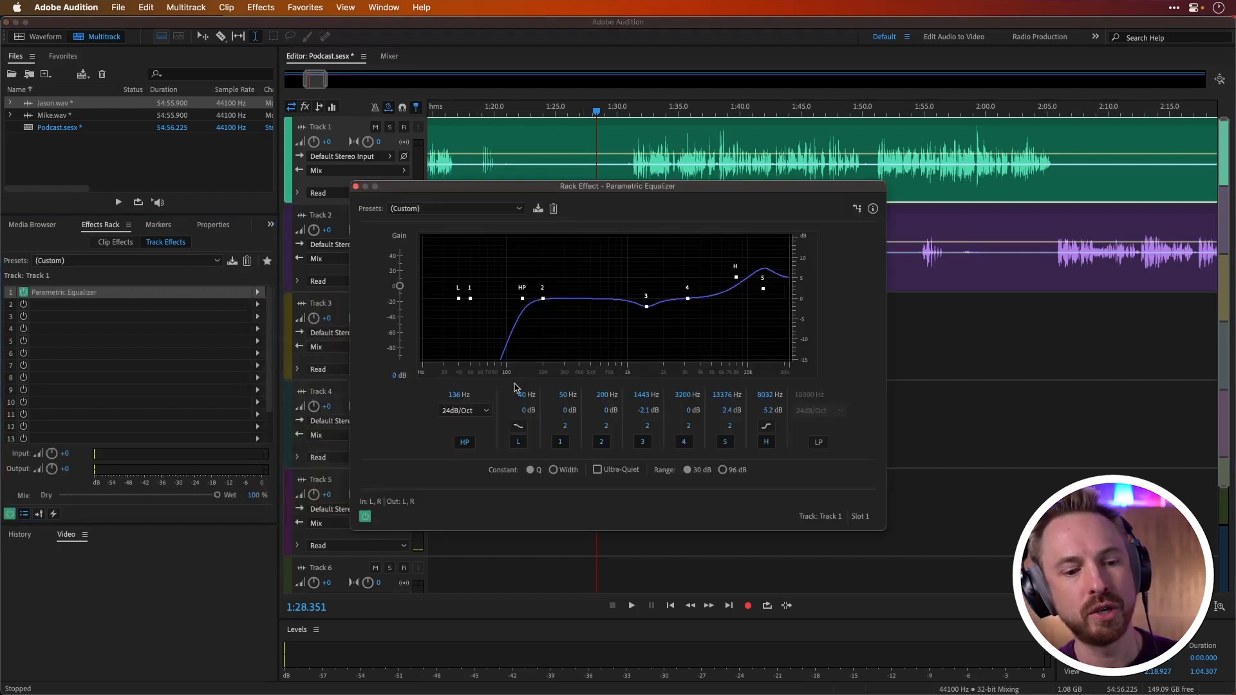
{"action": "left_click", "coordinate": [504, 215]}
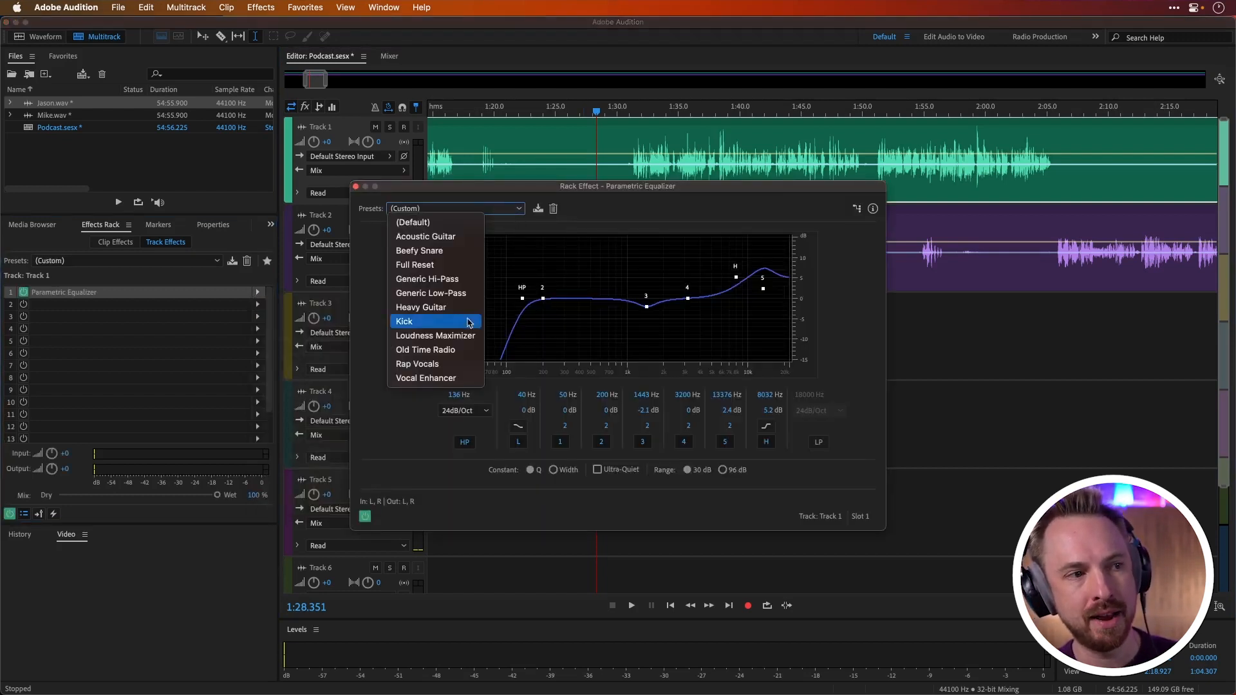
{"action": "left_click", "coordinate": [438, 380]}
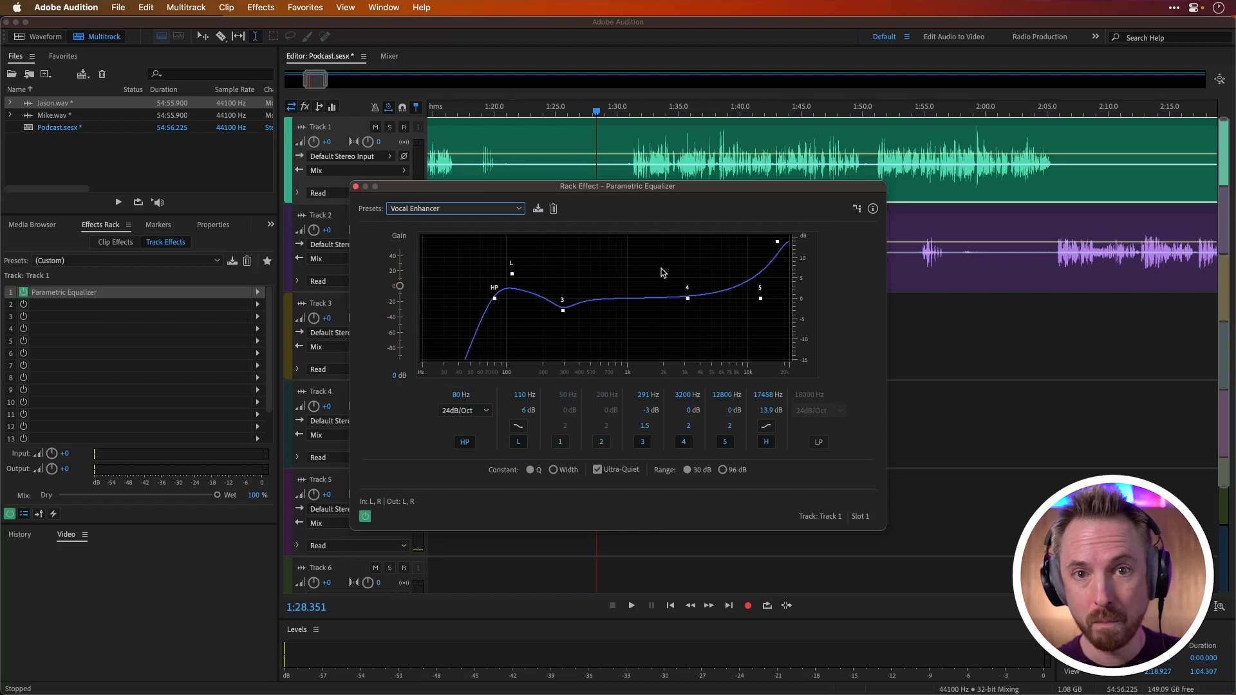
{"action": "left_click", "coordinate": [356, 188]}
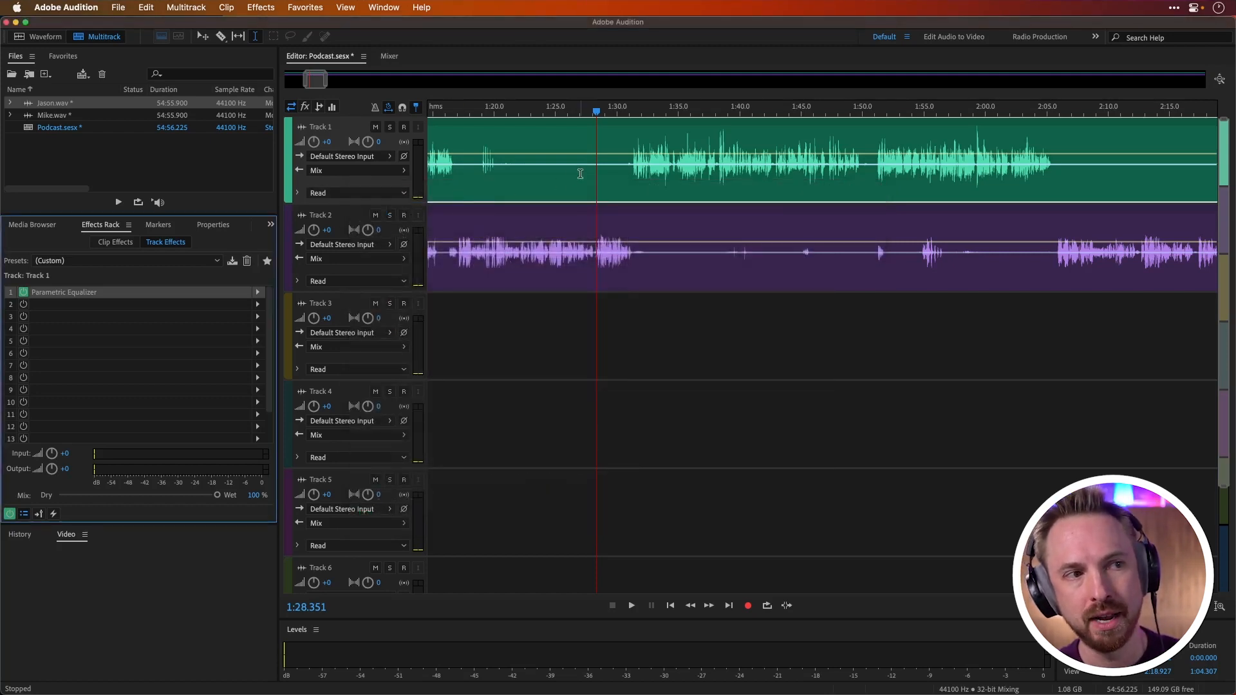
Step: Play the session from about 1:28 to hear both voices with the equalizer applied
{"action": "left_click", "coordinate": [595, 186]}
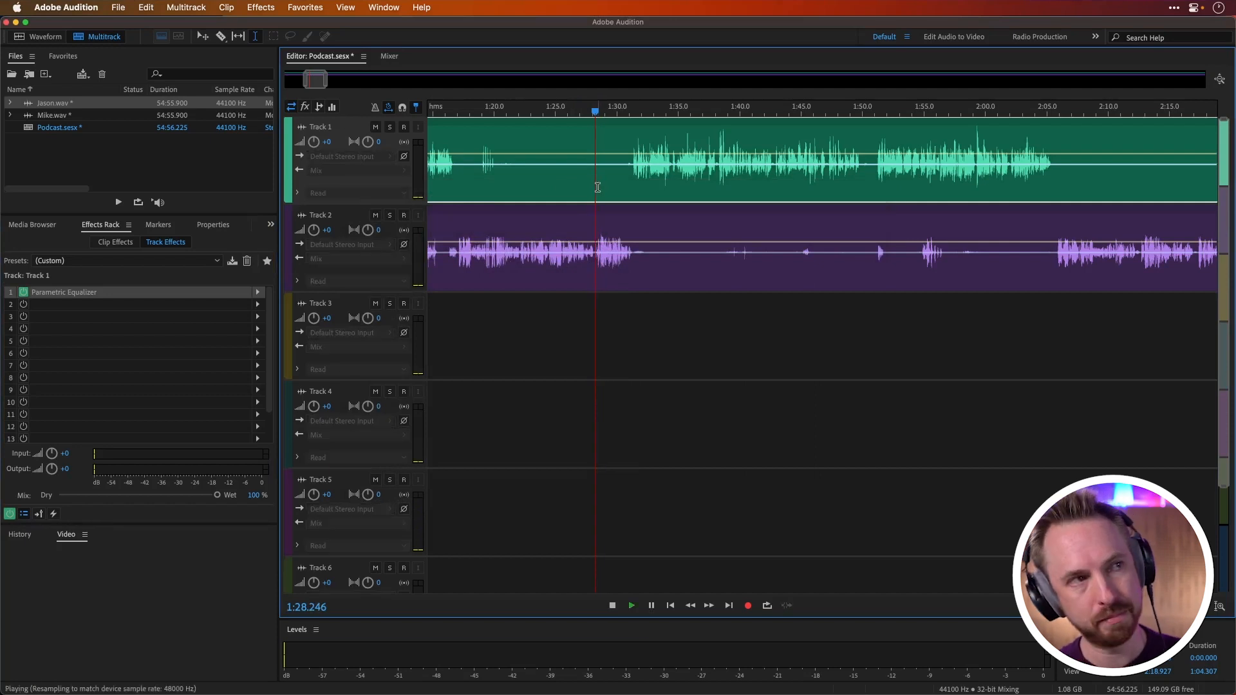
{"action": "key", "text": "space"}
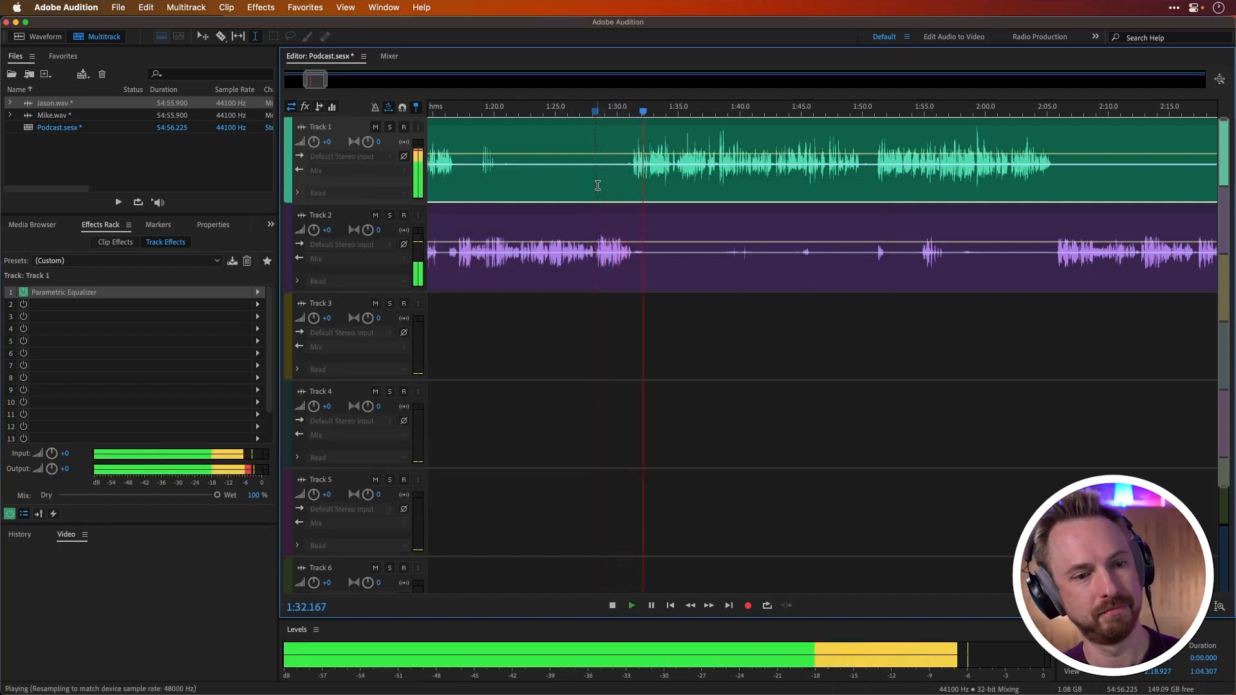
{"action": "key", "text": "space"}
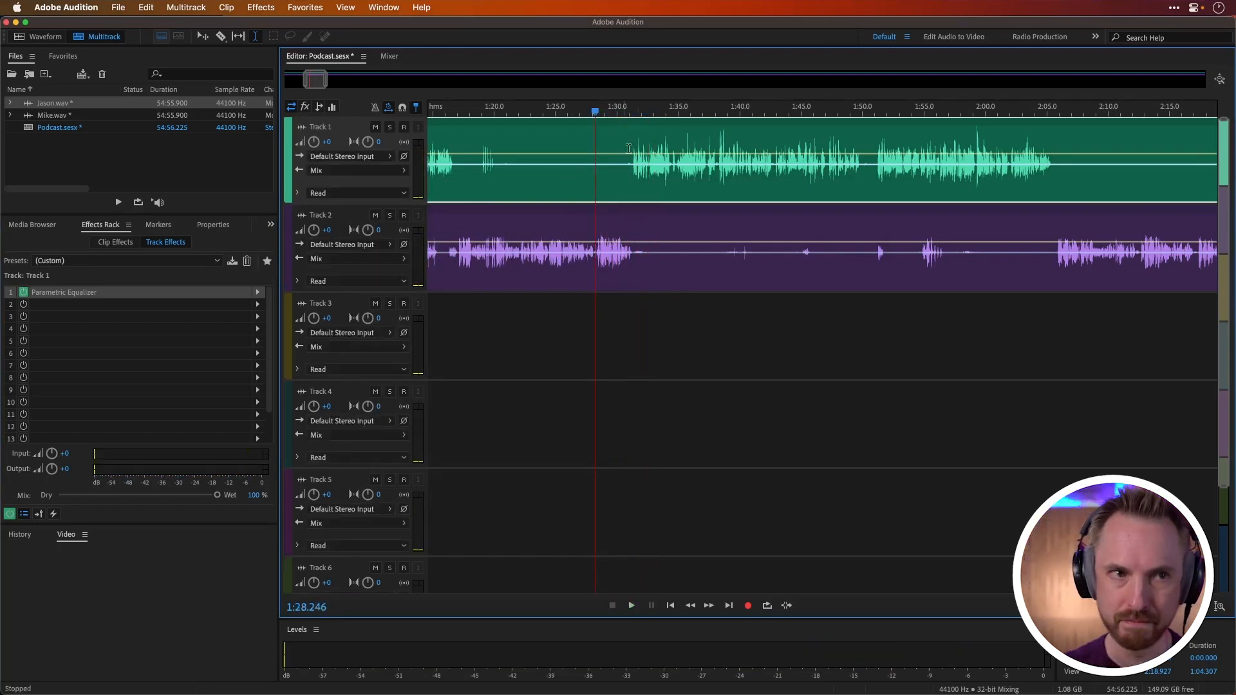
Step: Find the next handover between the voices and play it from about 2:04 to check the pause
{"action": "scroll", "coordinate": [642, 115], "scroll_direction": "down", "scroll_amount": 3}
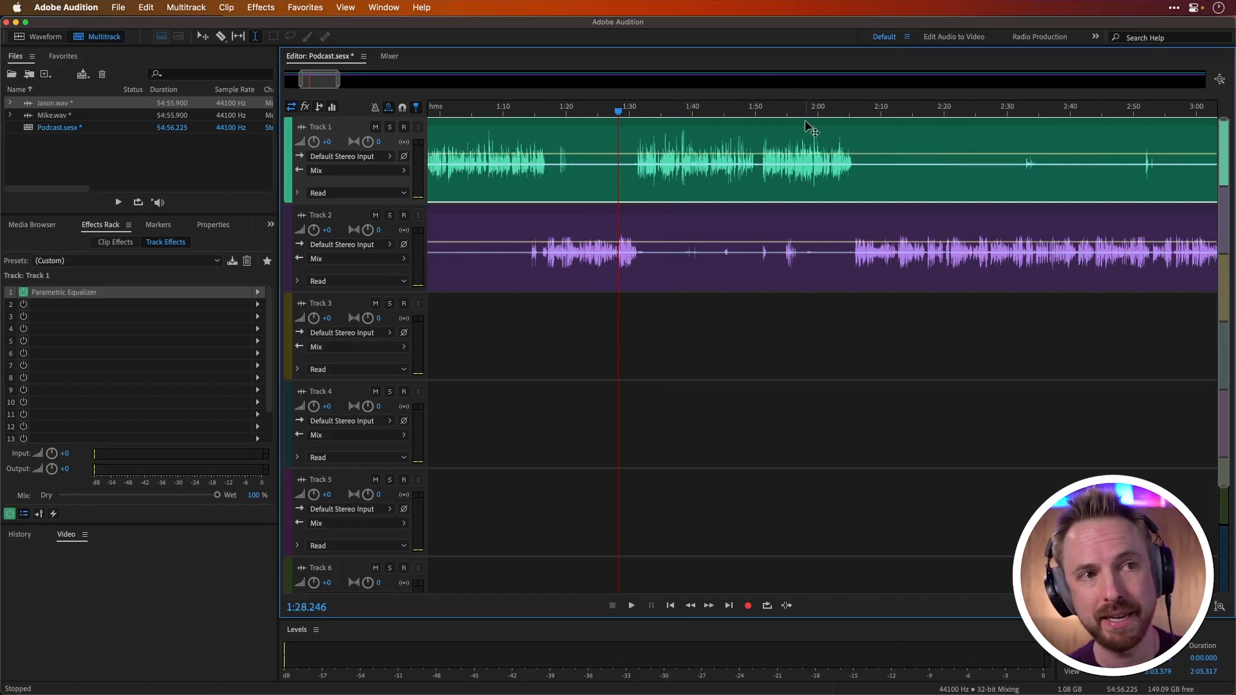
{"action": "left_click_drag", "start_coordinate": [815, 133], "coordinate": [816, 134]}
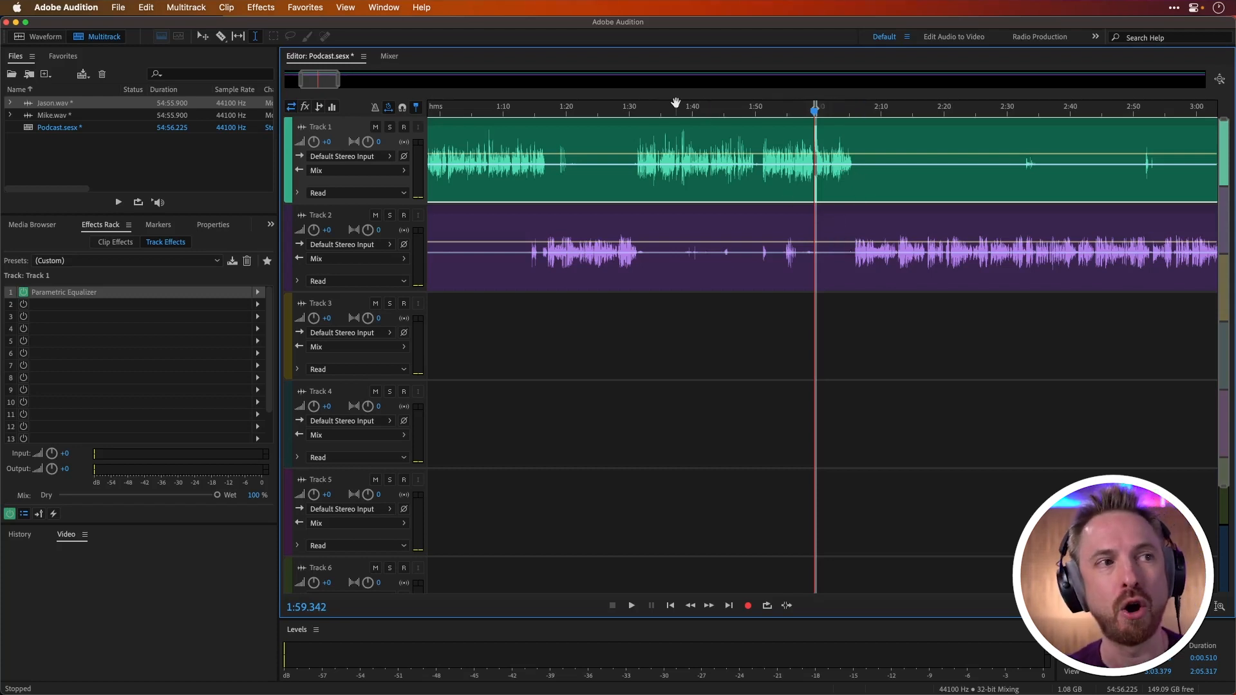
{"action": "scroll", "coordinate": [674, 108], "scroll_direction": "down", "scroll_amount": 1}
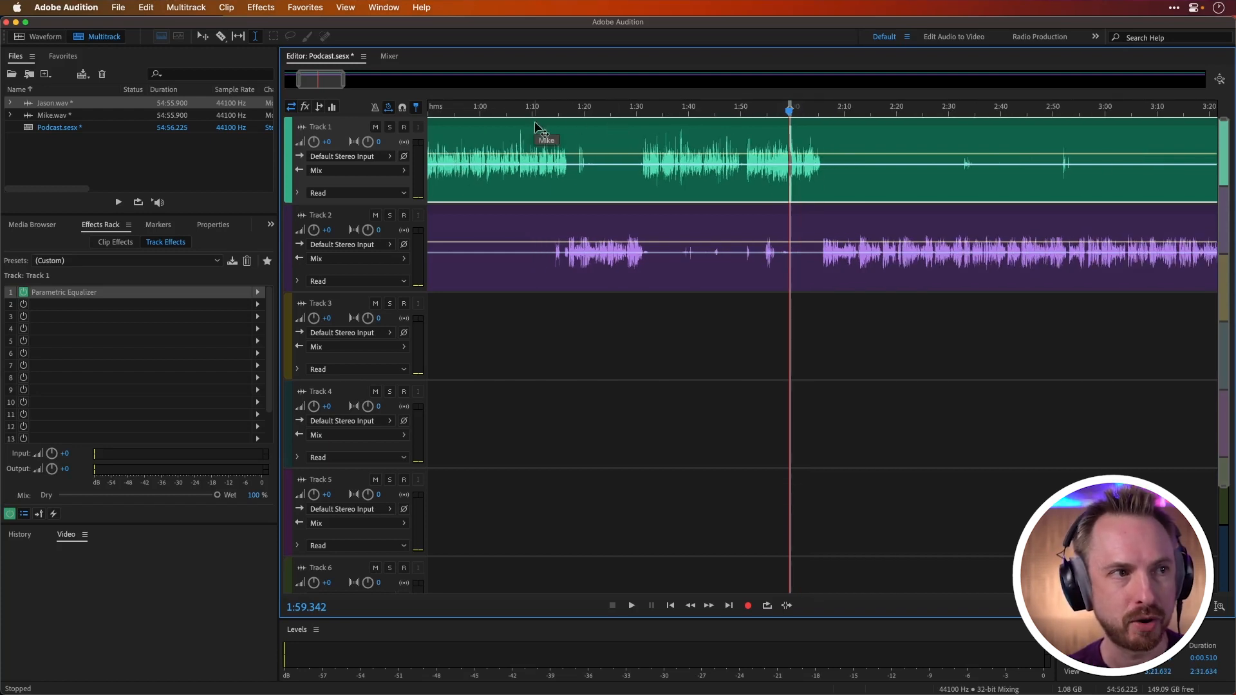
{"action": "left_click", "coordinate": [812, 108]}
{"action": "scroll", "coordinate": [814, 111], "scroll_direction": "up", "scroll_amount": 1}
{"action": "scroll", "coordinate": [814, 111], "scroll_direction": "up", "scroll_amount": 2}
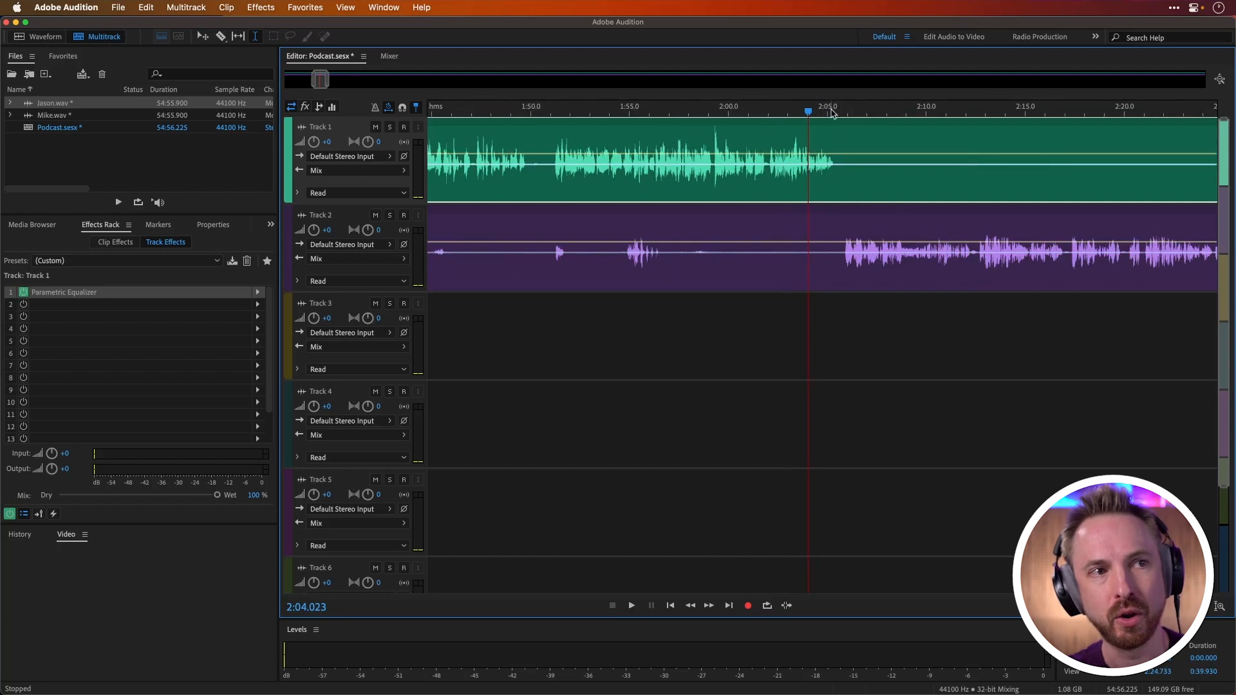
{"action": "scroll", "coordinate": [820, 105], "scroll_direction": "up", "scroll_amount": 1}
{"action": "key", "text": "space"}
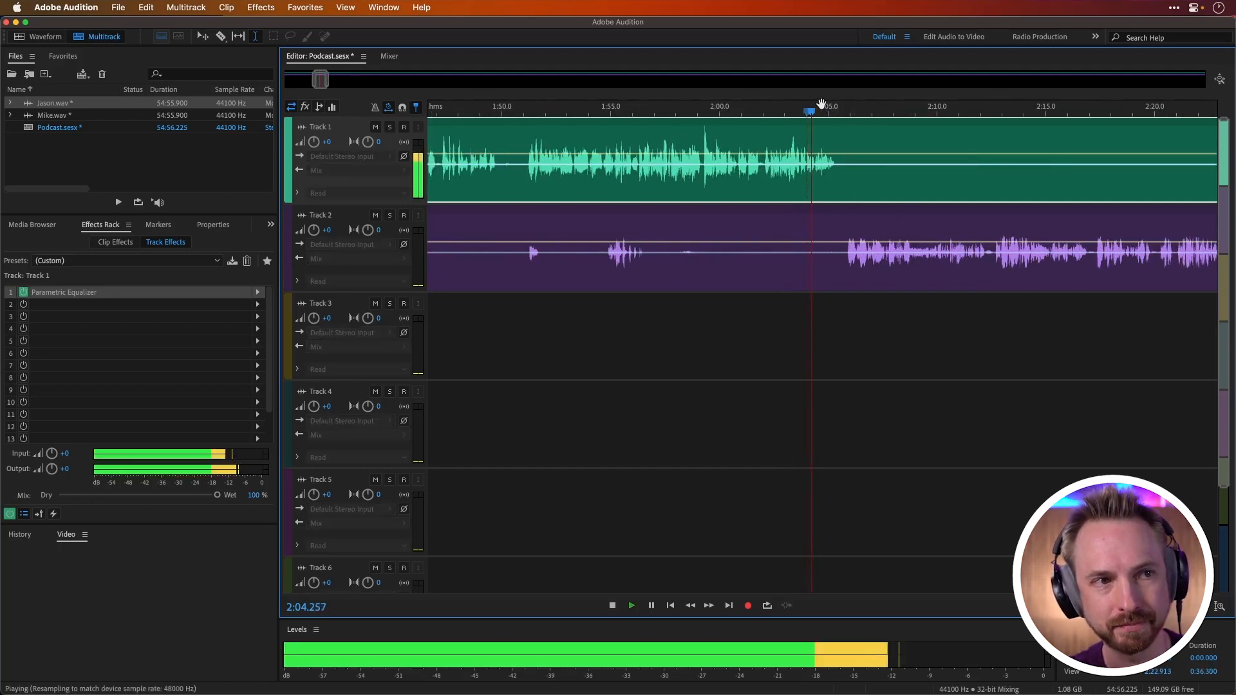
{"action": "scroll", "coordinate": [823, 105], "scroll_direction": "up", "scroll_amount": 1}
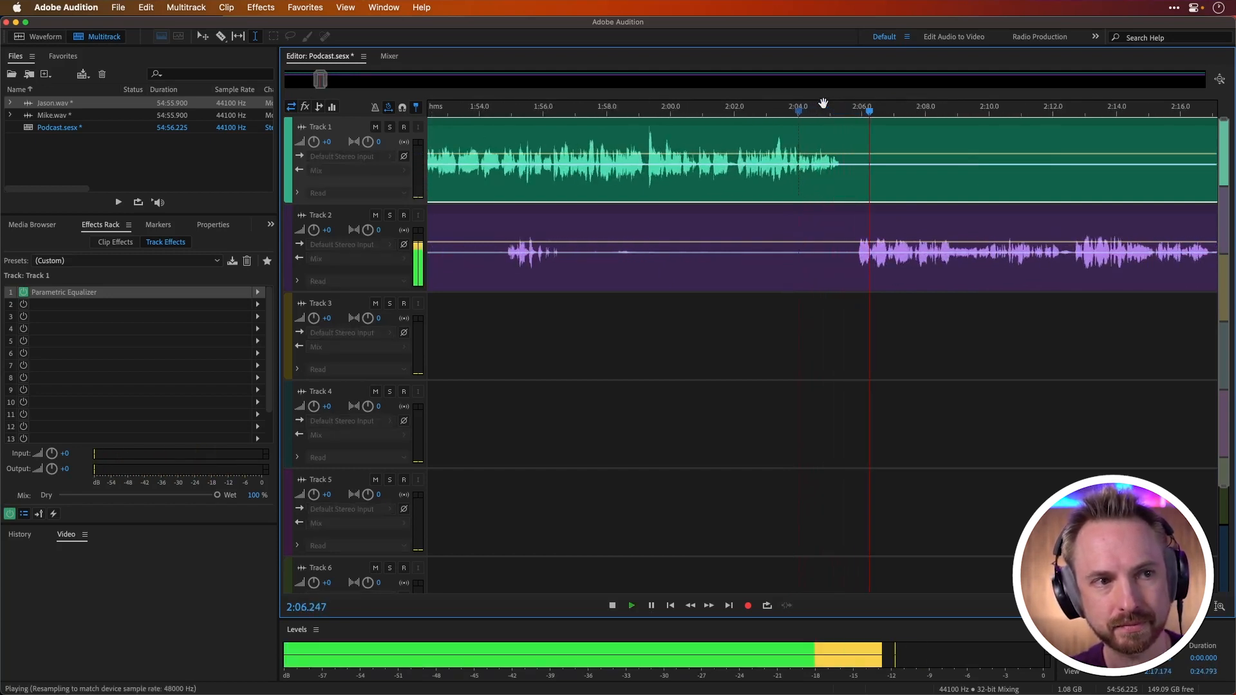
{"action": "key", "text": "space"}
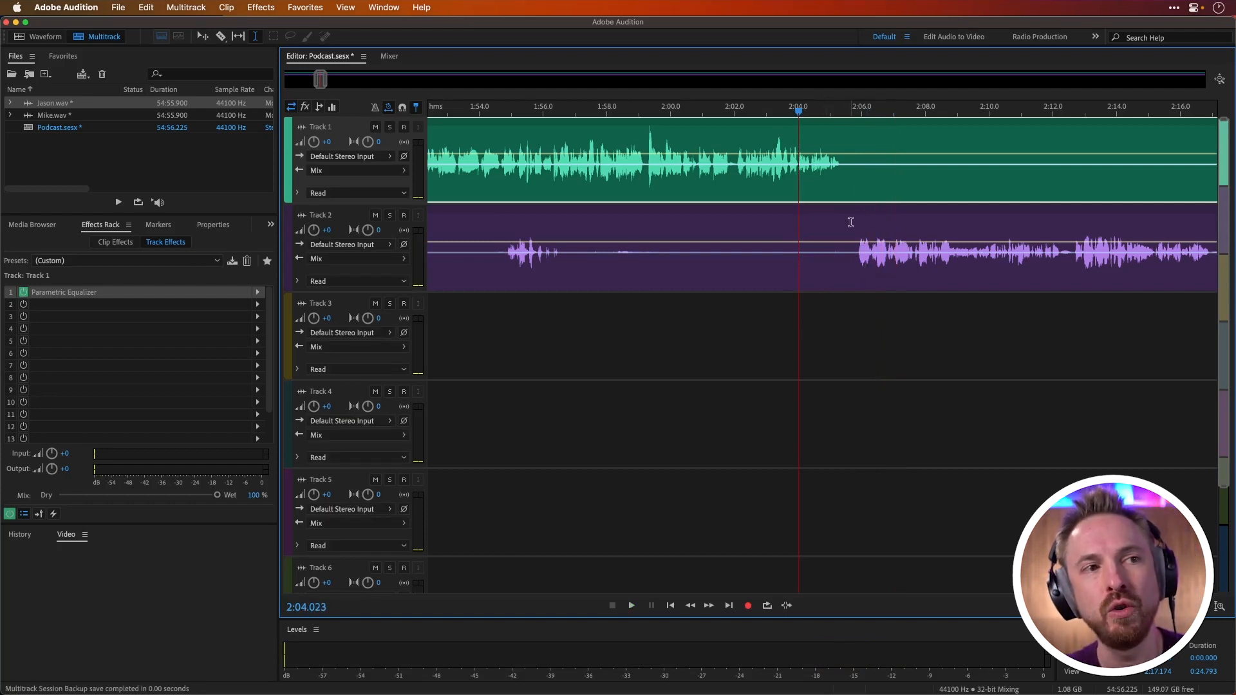
Step: Select the silent gap of about 0.32 s starting near 2:05.4 and ripple delete that time selection in all tracks
{"action": "left_click_drag", "start_coordinate": [842, 180], "coordinate": [853, 226]}
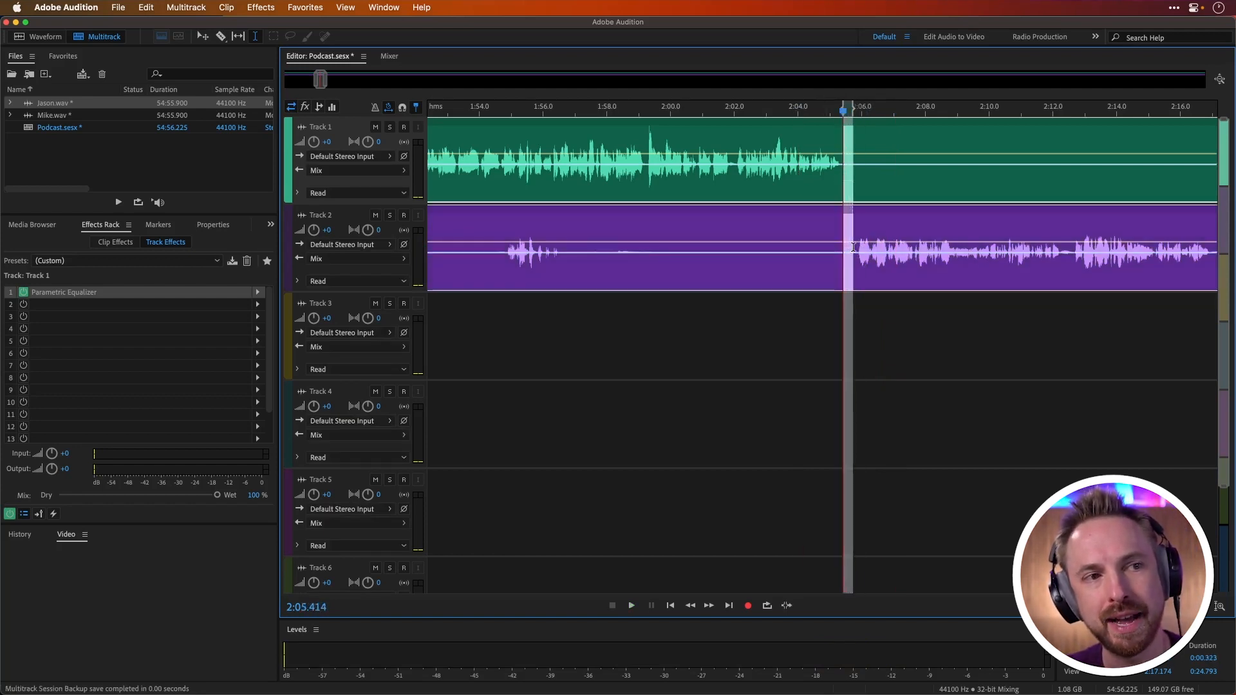
{"action": "right_click", "coordinate": [855, 185]}
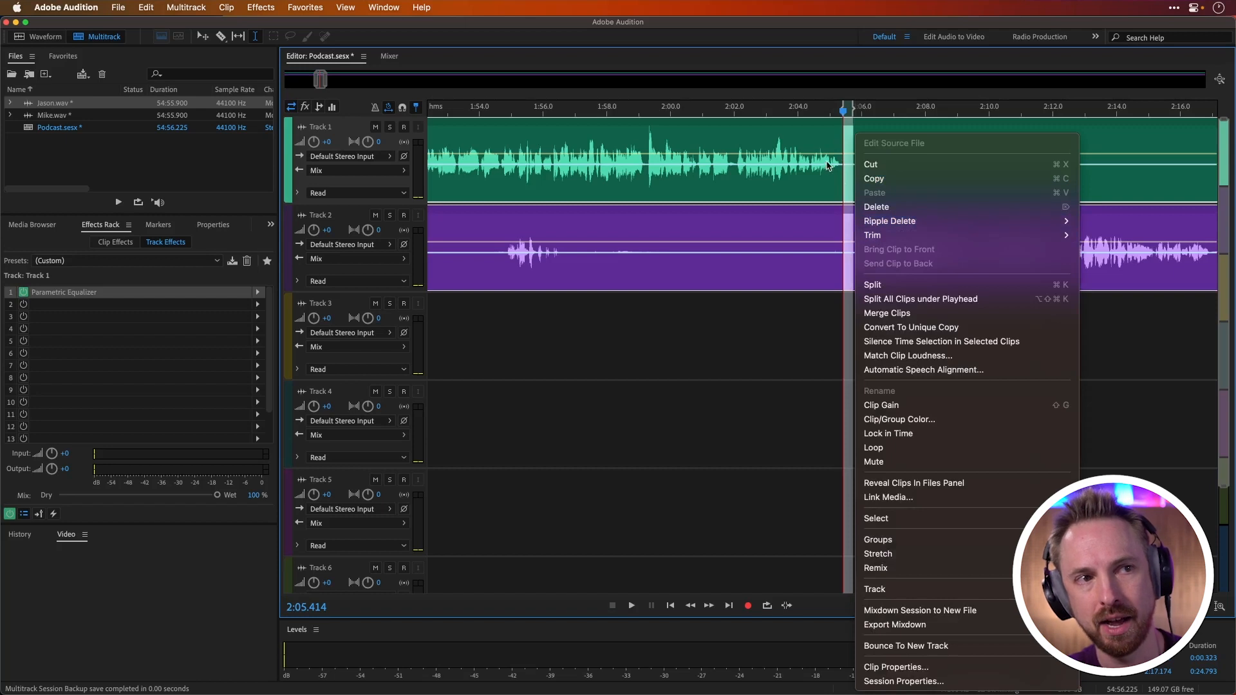
{"action": "mouse_move", "coordinate": [876, 225]}
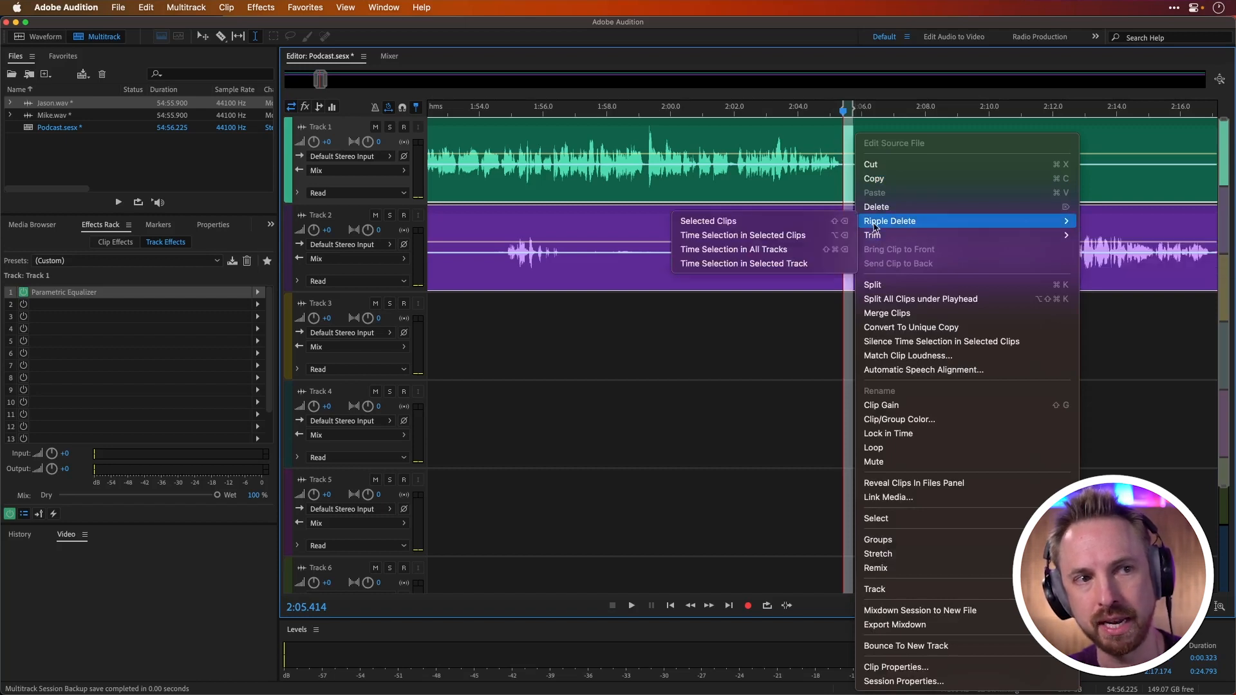
{"action": "left_click", "coordinate": [848, 254]}
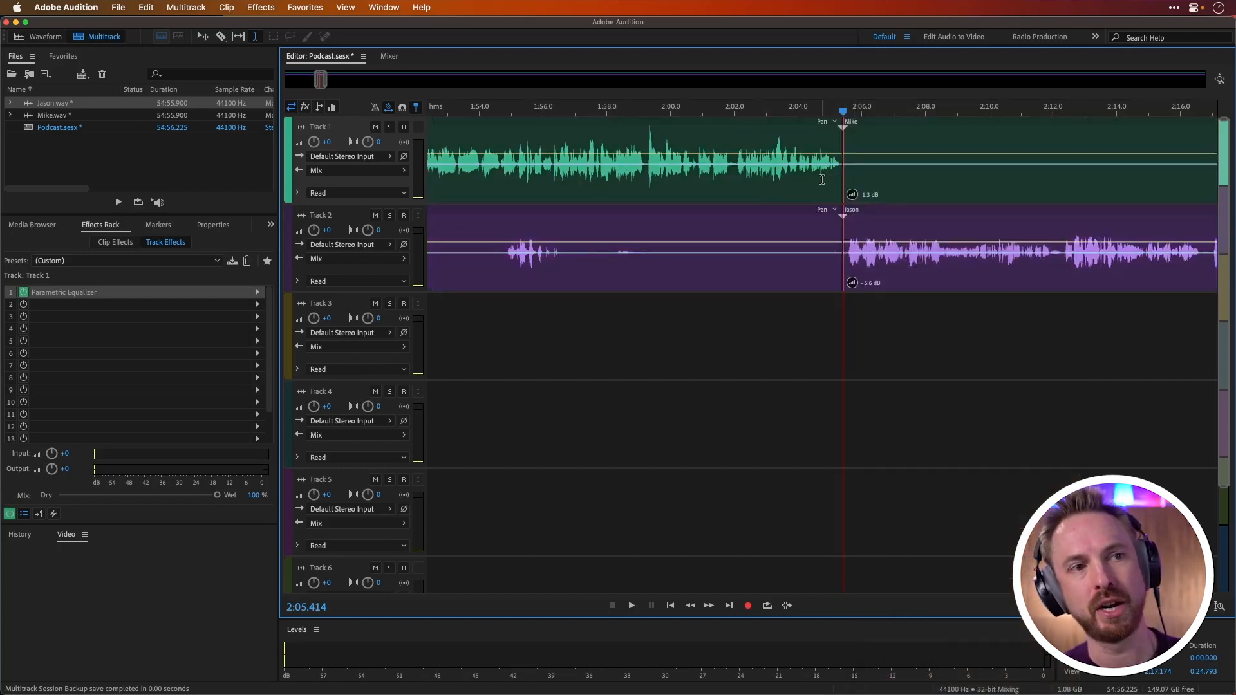
Step: Play across the new cut from about 2:04.9 to check the shortened pause
{"action": "left_click", "coordinate": [828, 181]}
{"action": "key", "text": "space"}
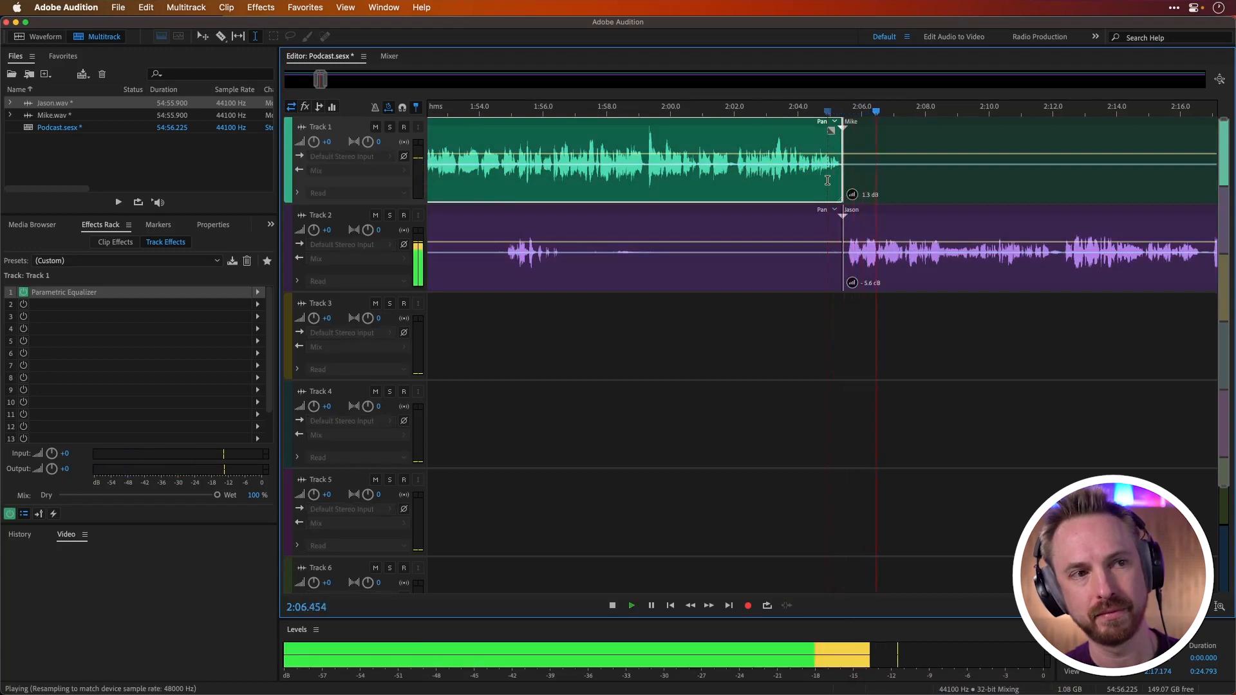
{"action": "key", "text": "space"}
Step: Ripple delete another 0.2 s or so of silence around the cut near 2:05.3 on both voice tracks, and place the playhead at about 2:04.4
{"action": "scroll", "coordinate": [850, 154], "scroll_direction": "up", "scroll_amount": 5}
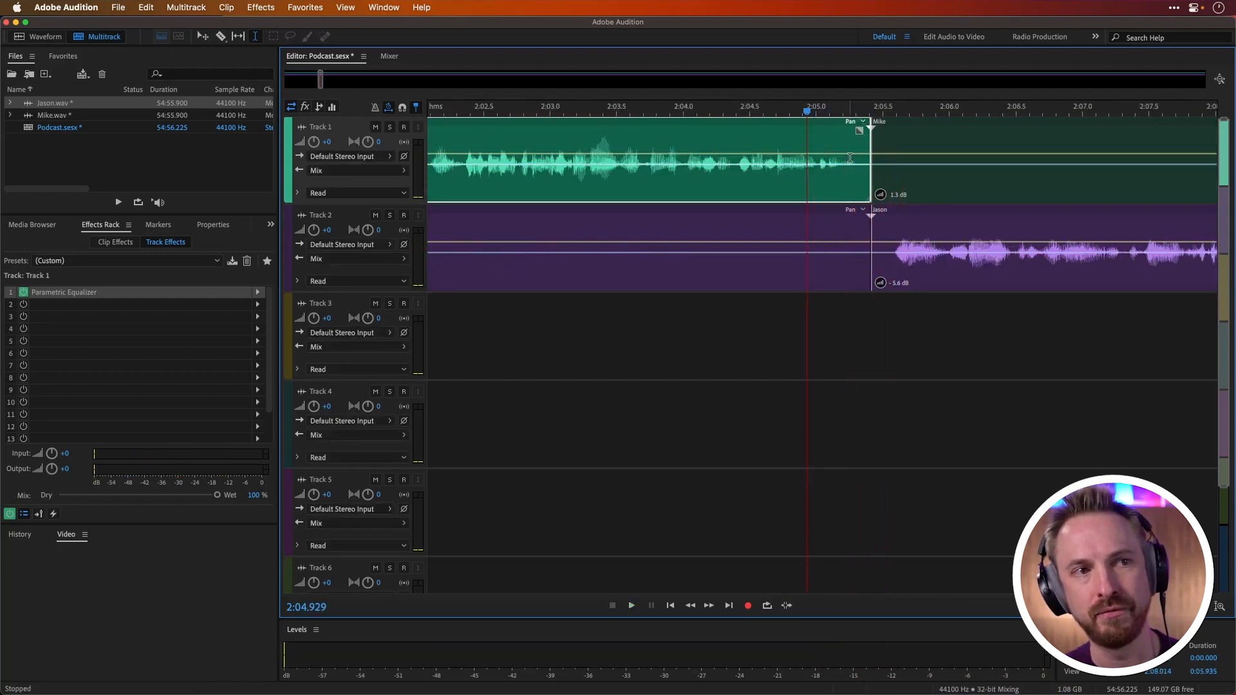
{"action": "left_click_drag", "start_coordinate": [859, 175], "coordinate": [887, 254]}
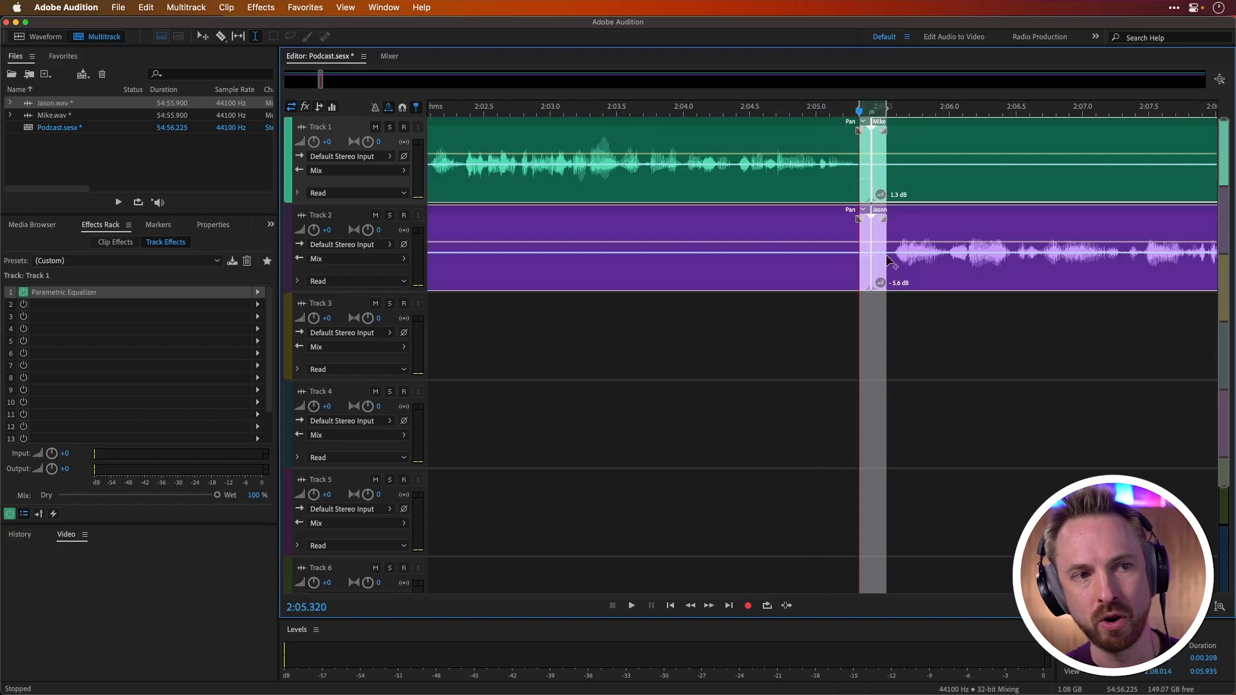
{"action": "key", "text": "shift+Delete"}
{"action": "left_click", "coordinate": [740, 193]}
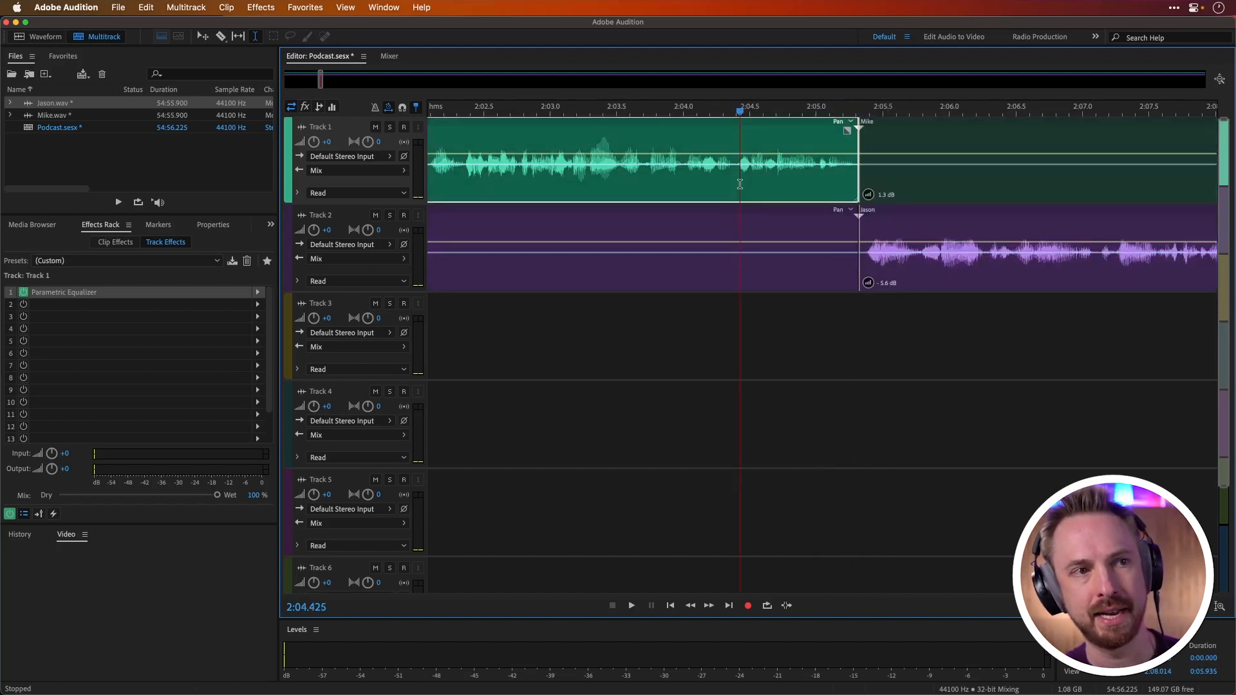
Step: Play the handover between the two voices from about 2:04.4 to check the further shortened pause
{"action": "key", "text": "space"}
{"action": "key", "text": "space"}
{"action": "scroll", "coordinate": [841, 104], "scroll_direction": "down", "scroll_amount": 15}
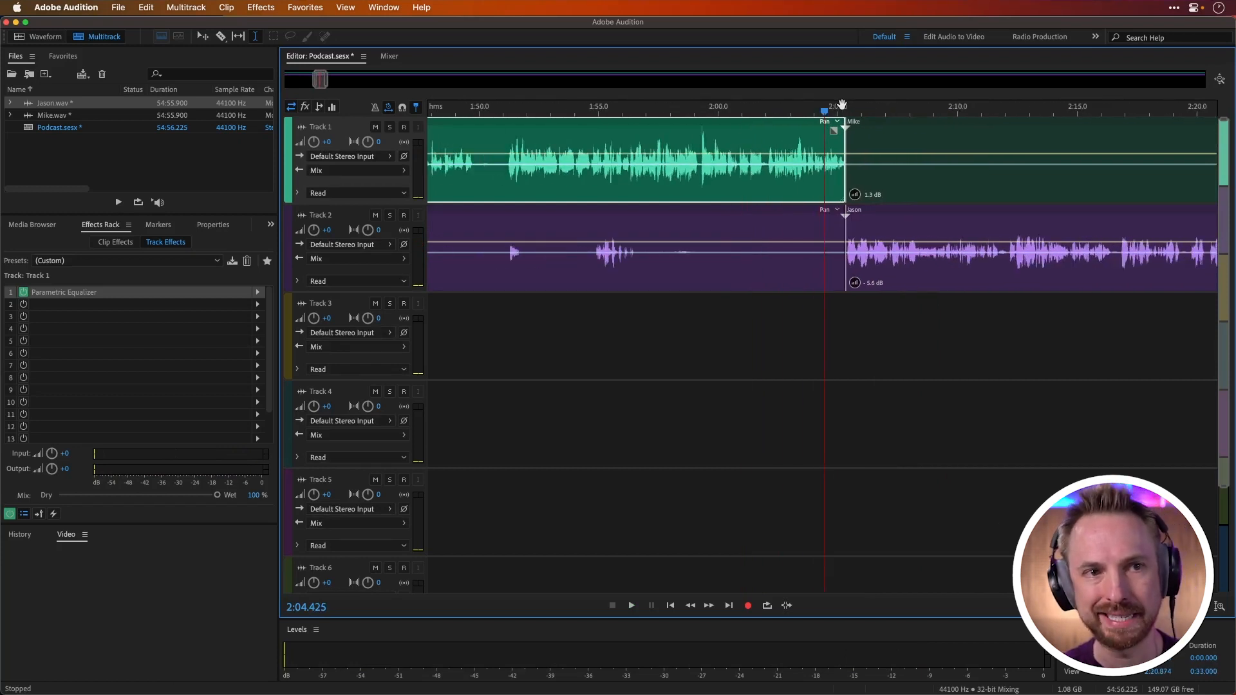
Step: Solo Track 1 and play its isolated short sounds near 2:32 and 2:51
{"action": "left_click", "coordinate": [731, 265]}
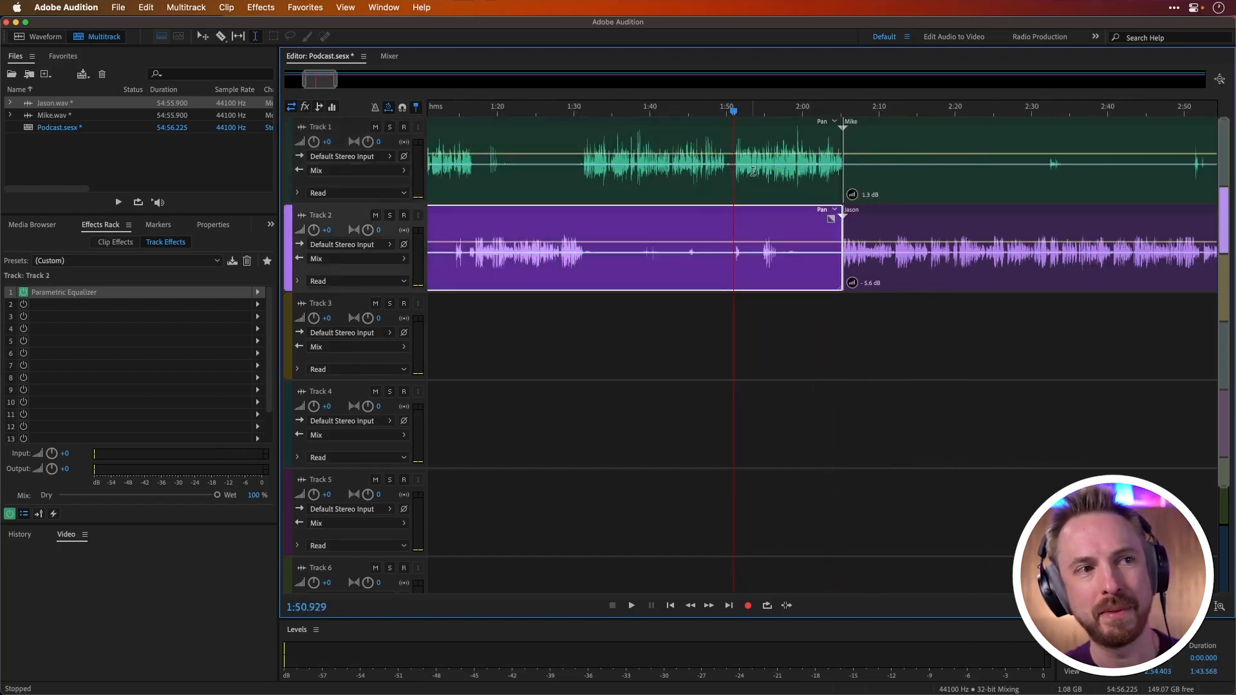
{"action": "scroll", "coordinate": [731, 115], "scroll_direction": "down", "scroll_amount": 4}
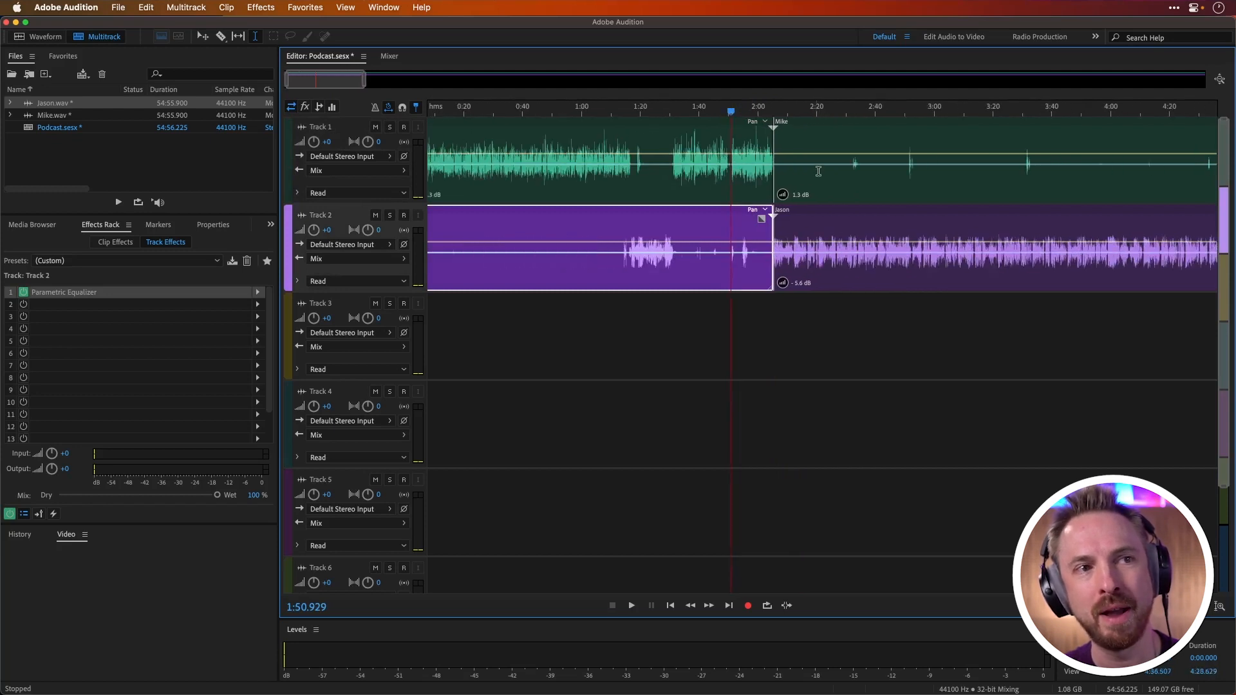
{"action": "left_click", "coordinate": [849, 180]}
{"action": "scroll", "coordinate": [872, 118], "scroll_direction": "up", "scroll_amount": 4}
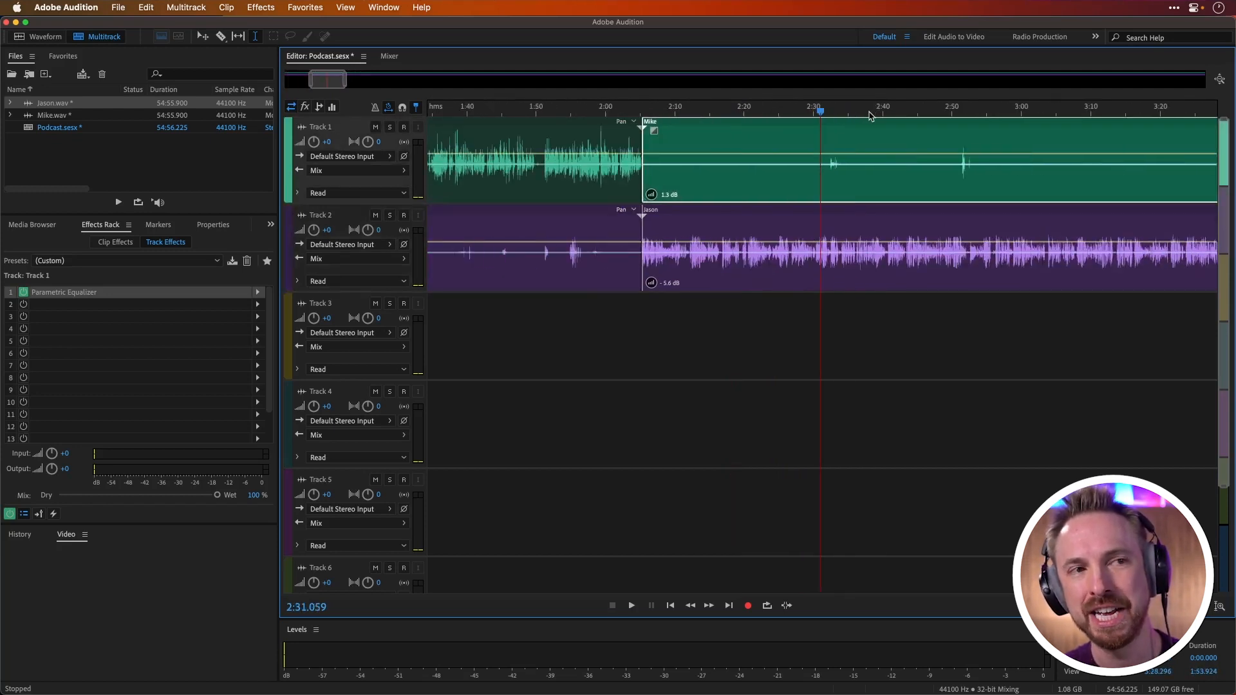
{"action": "left_click", "coordinate": [828, 187]}
{"action": "left_click", "coordinate": [389, 127]}
{"action": "key", "text": "space"}
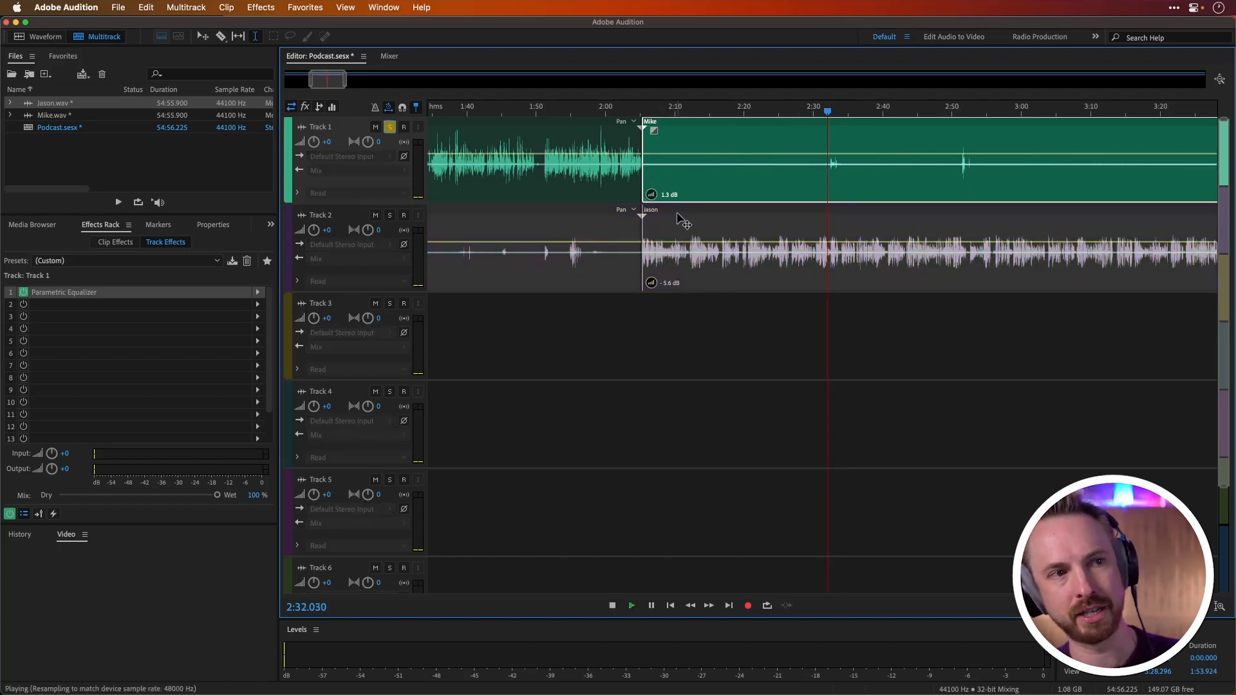
{"action": "left_click", "coordinate": [961, 172]}
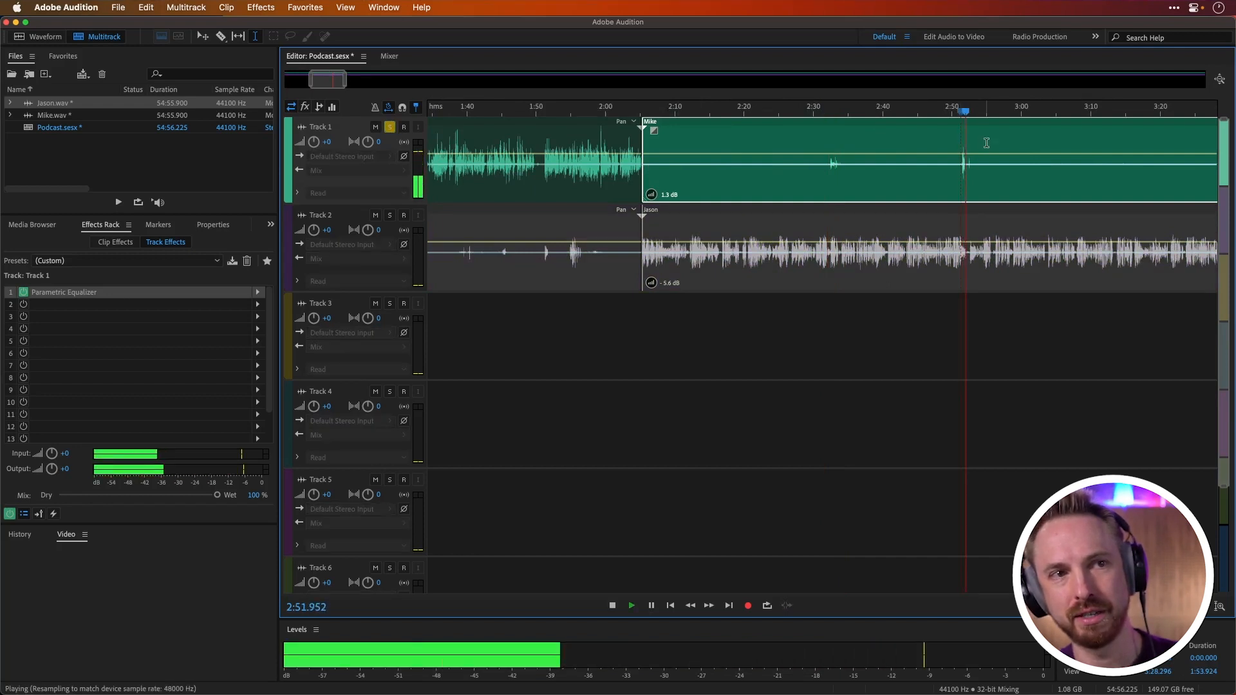
{"action": "key", "text": "space"}
Step: Play the short sounds on soloed Track 1 near 3:31 and 4:31, and turn off the track's solo
{"action": "scroll", "coordinate": [985, 143], "scroll_direction": "down", "scroll_amount": 2}
{"action": "left_click", "coordinate": [1172, 176]}
{"action": "key", "text": "space"}
{"action": "key", "text": "space"}
{"action": "scroll", "coordinate": [1065, 101], "scroll_direction": "down", "scroll_amount": 1}
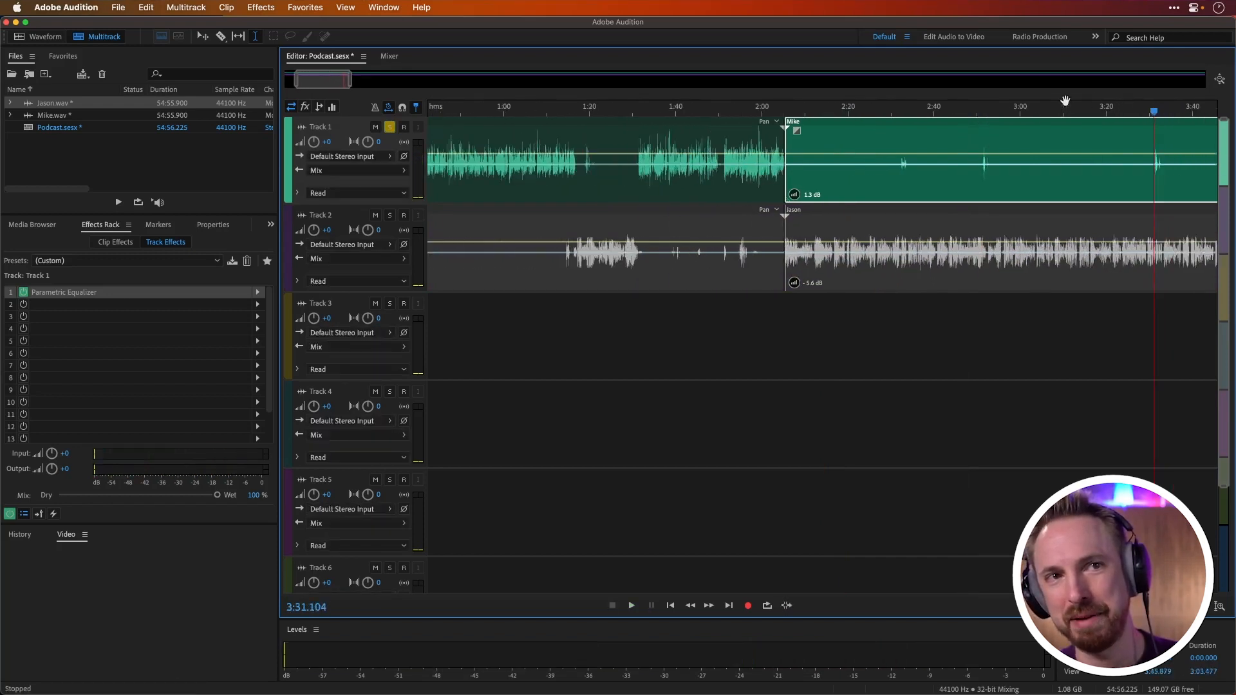
{"action": "scroll", "coordinate": [1065, 101], "scroll_direction": "down", "scroll_amount": 4}
{"action": "left_click", "coordinate": [791, 167]}
{"action": "key", "text": "space"}
{"action": "key", "text": "space"}
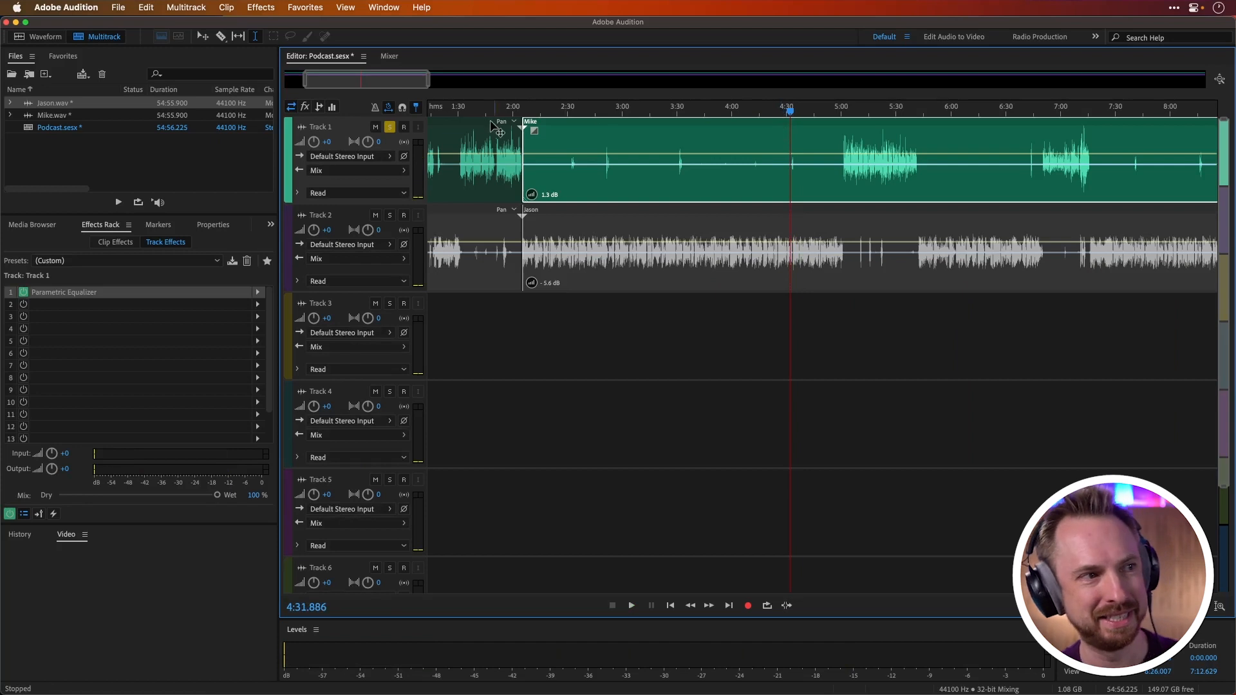
{"action": "left_click", "coordinate": [390, 127]}
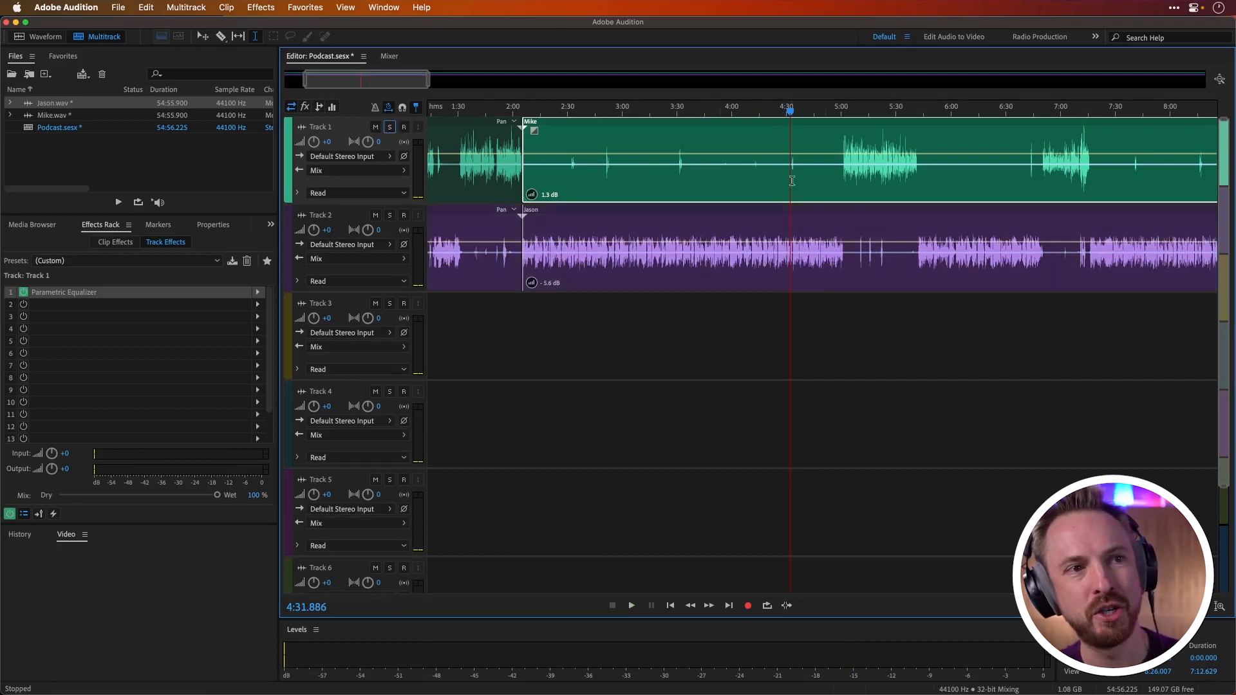
Step: Delete the Track 1 audio between about 2:05 and 5:00, leaving a gap while only the other voice speaks
{"action": "left_click_drag", "start_coordinate": [841, 175], "coordinate": [784, 177]}
{"action": "key", "text": "Delete"}
{"action": "left_click", "coordinate": [814, 178]}
{"action": "left_click", "coordinate": [720, 180]}
{"action": "key", "text": "Delete"}
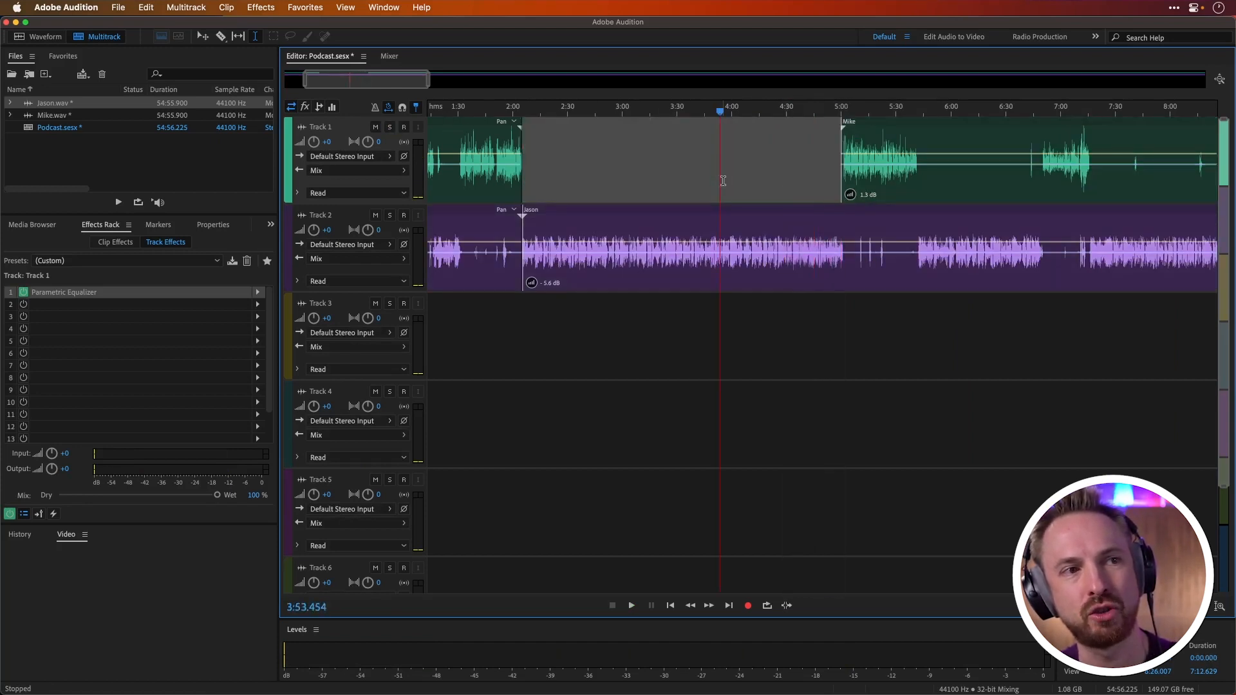
Step: Solo Track 2, play its short sounds from about 5:10, and turn the solo off again
{"action": "left_click", "coordinate": [860, 262]}
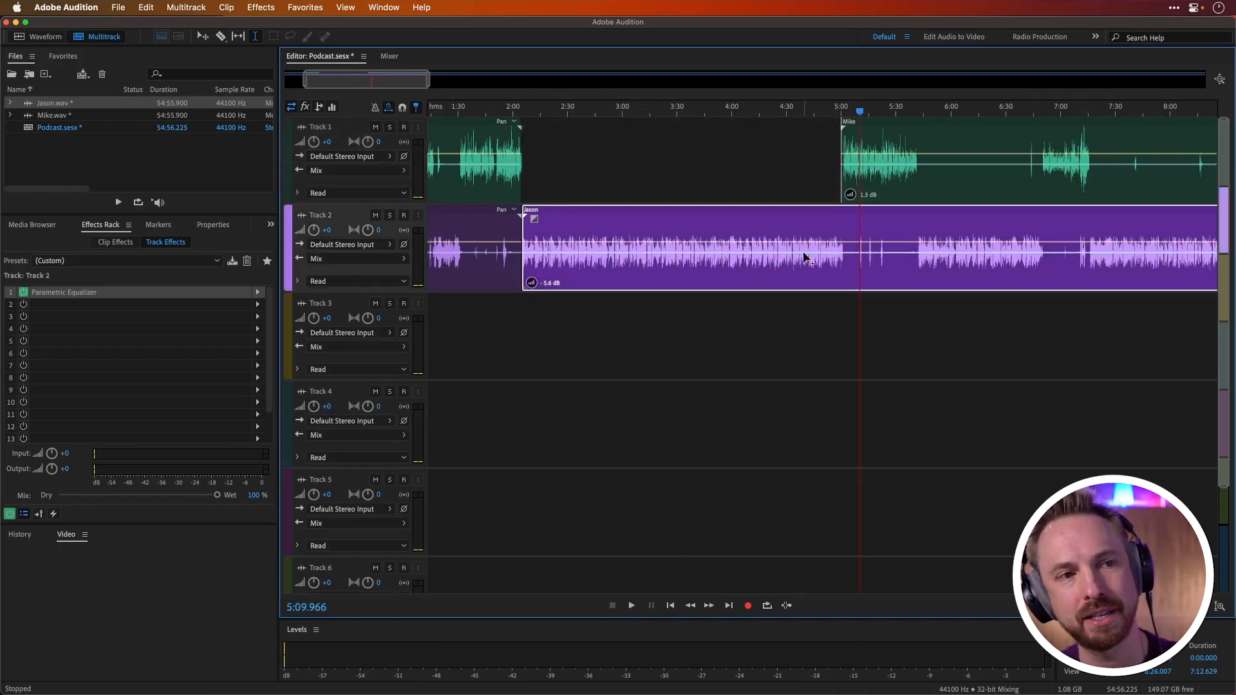
{"action": "left_click", "coordinate": [389, 216]}
{"action": "key", "text": "space"}
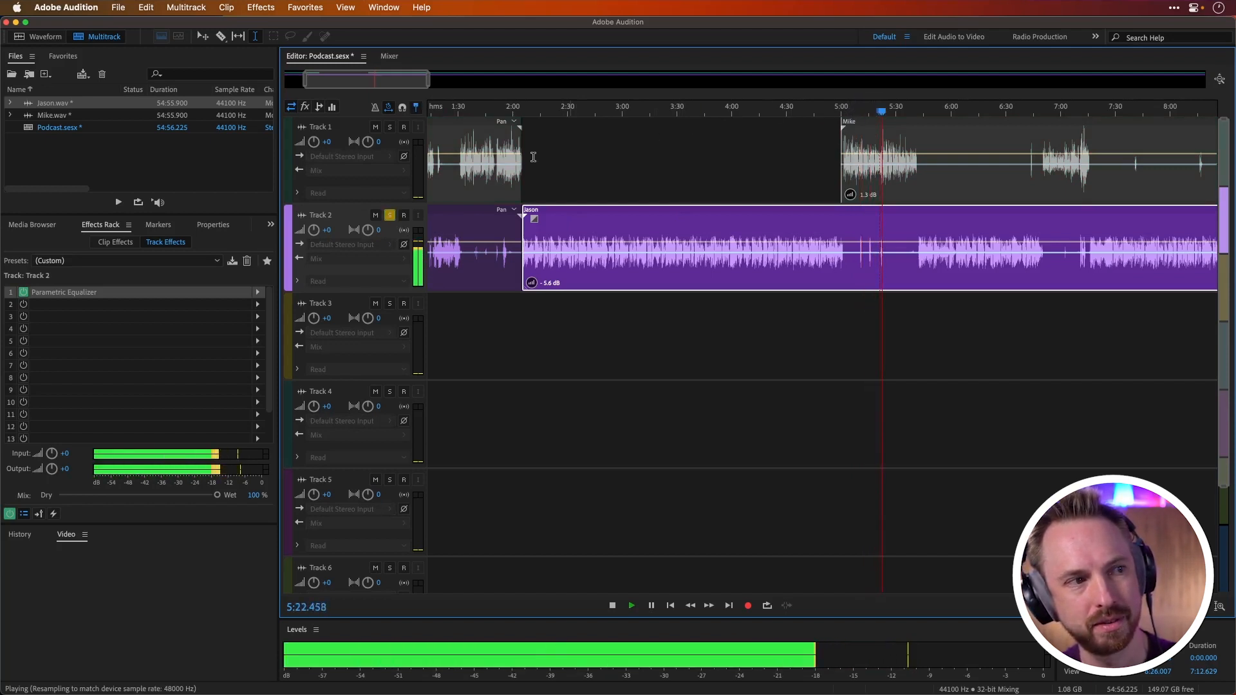
{"action": "key", "text": "space"}
{"action": "left_click", "coordinate": [388, 216]}
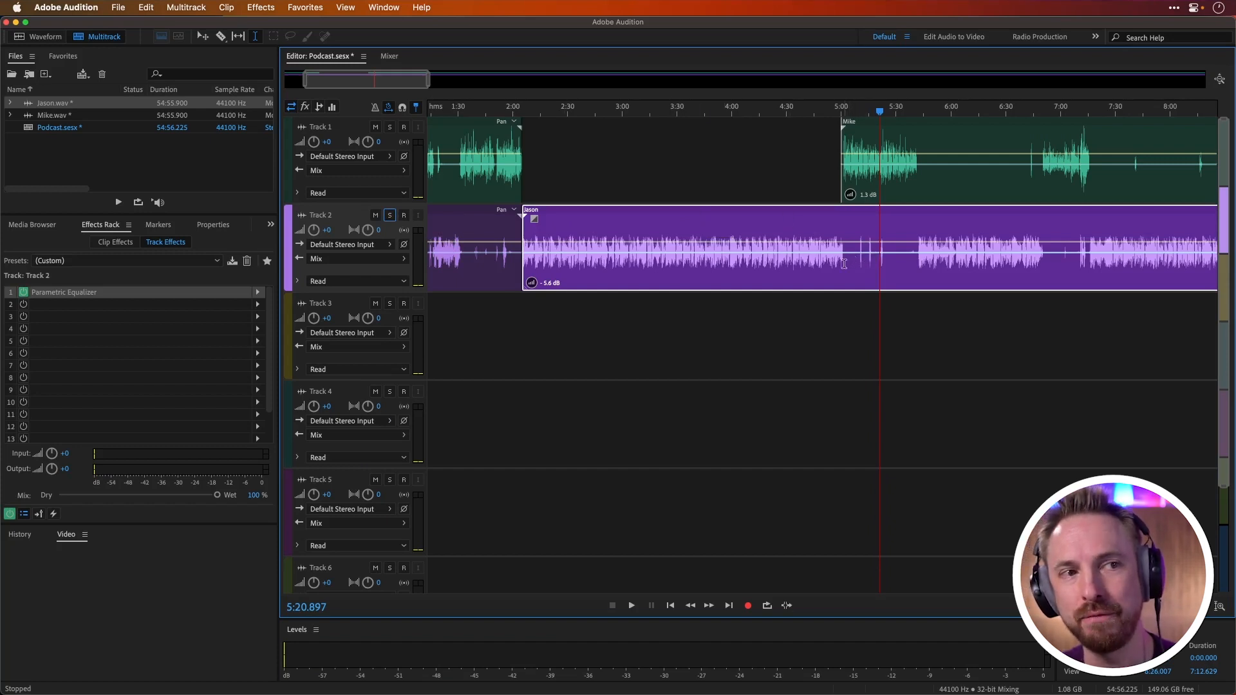
Step: Delete the non-speaking stretches on Track 2 from about 5:02 to 5:40 and on Track 1 from about 5:44 to 6:40
{"action": "left_click_drag", "start_coordinate": [846, 263], "coordinate": [916, 259]}
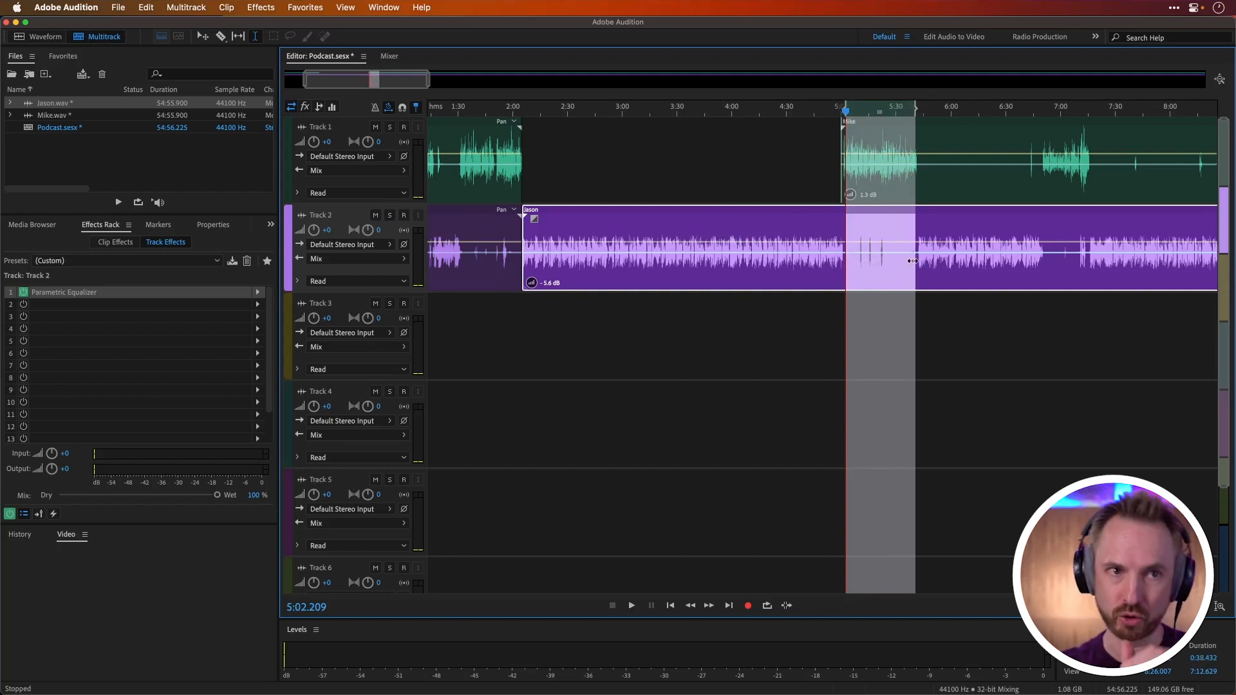
{"action": "key", "text": "Delete"}
{"action": "left_click", "coordinate": [796, 185]}
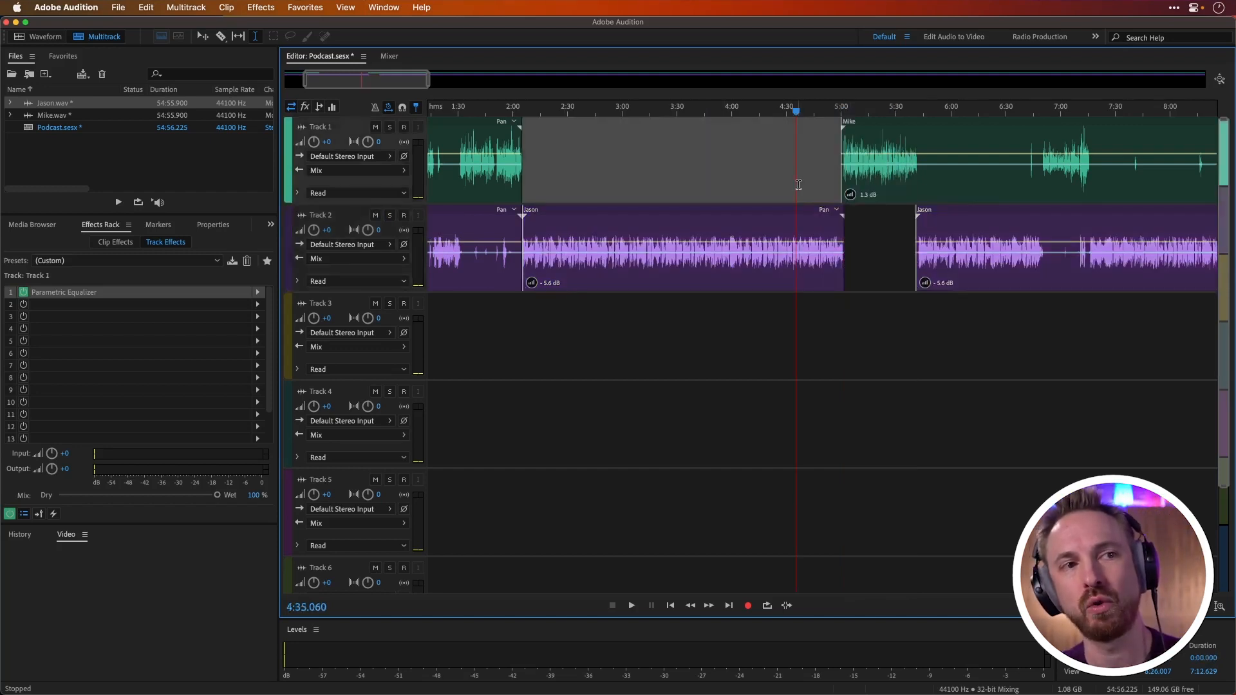
{"action": "left_click_drag", "start_coordinate": [922, 175], "coordinate": [1024, 175]}
{"action": "key", "text": "Delete"}
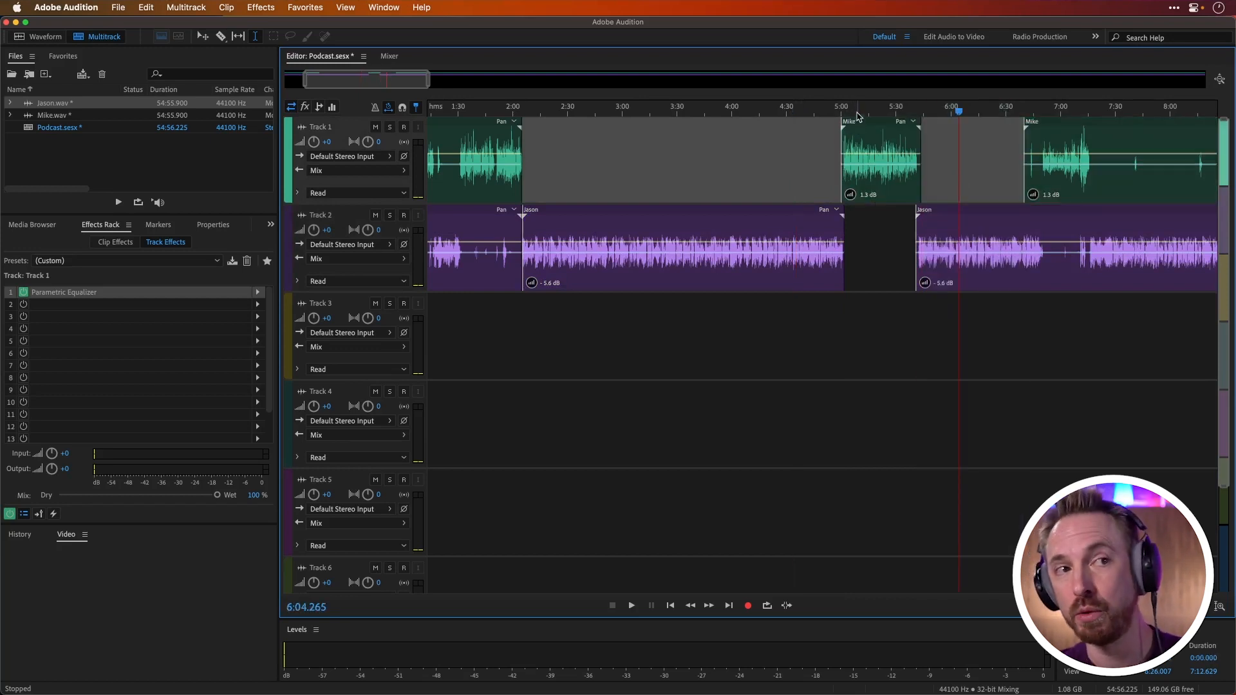
Step: Add a short fade-in and fade-out to the Track 1 clip starting at 5:00, and a fade-out to the Track 2 clip ending near 5:02
{"action": "scroll", "coordinate": [857, 117], "scroll_direction": "up", "scroll_amount": 5}
{"action": "left_click", "coordinate": [812, 137]}
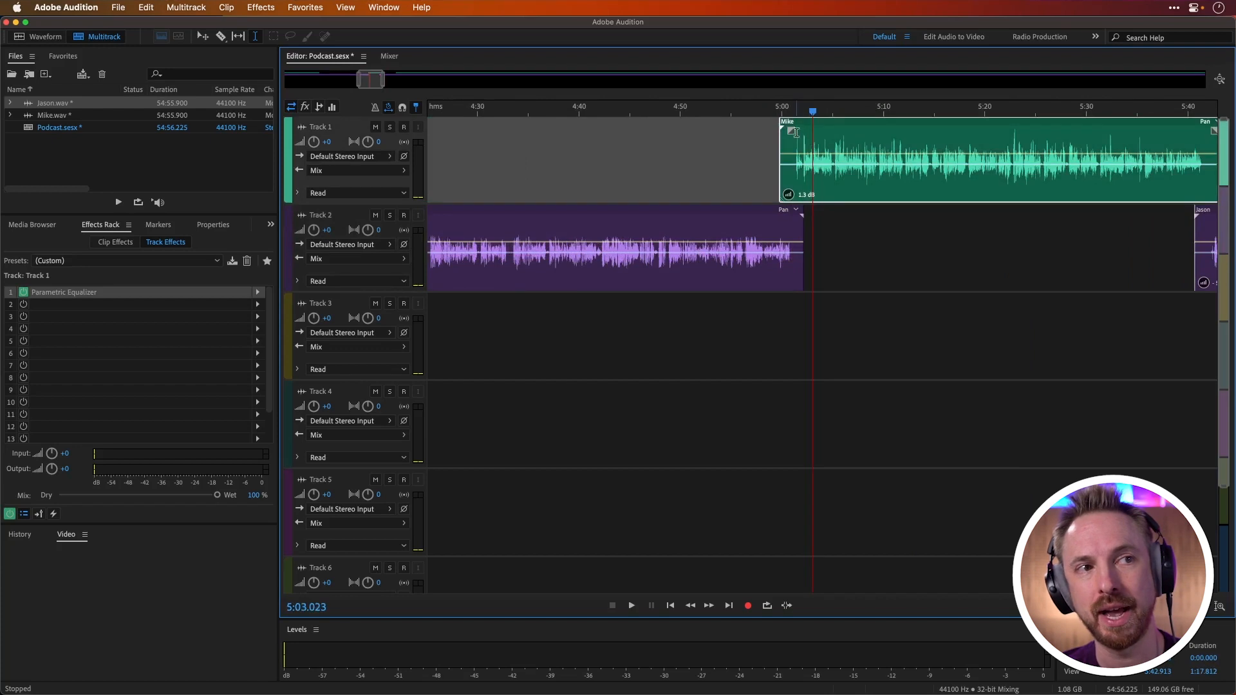
{"action": "left_click_drag", "start_coordinate": [1213, 129], "coordinate": [1189, 131]}
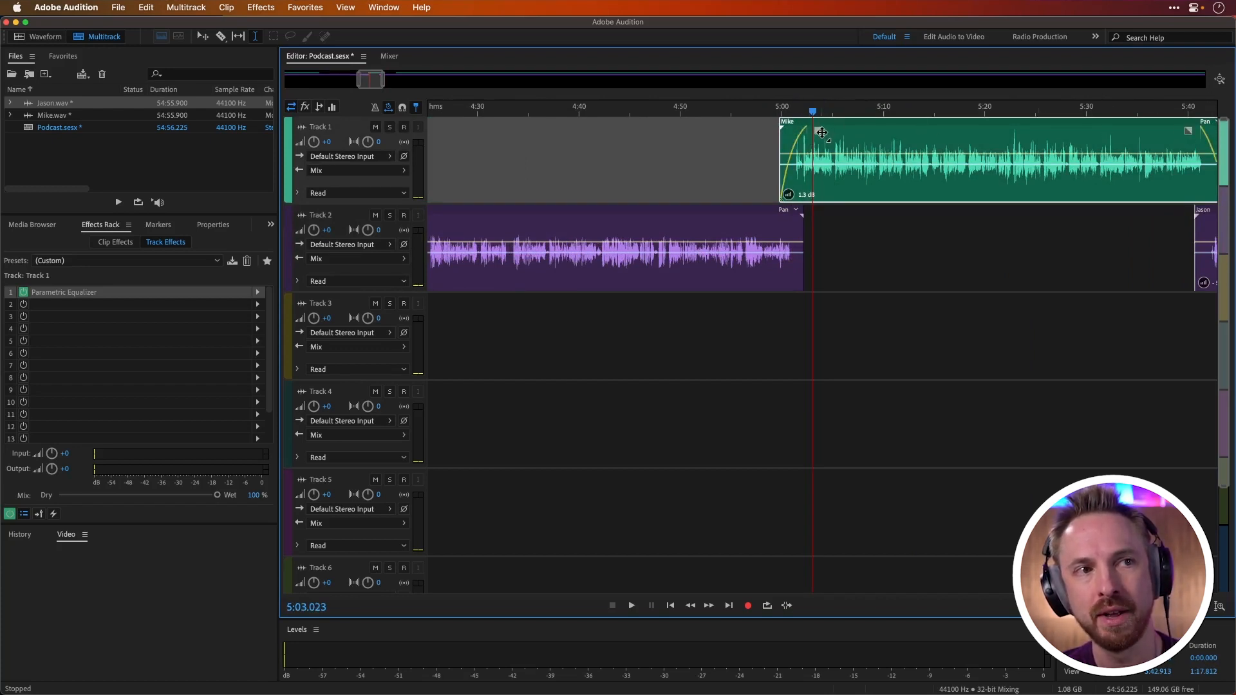
{"action": "left_click", "coordinate": [783, 225]}
{"action": "left_click_drag", "start_coordinate": [793, 220], "coordinate": [781, 220]}
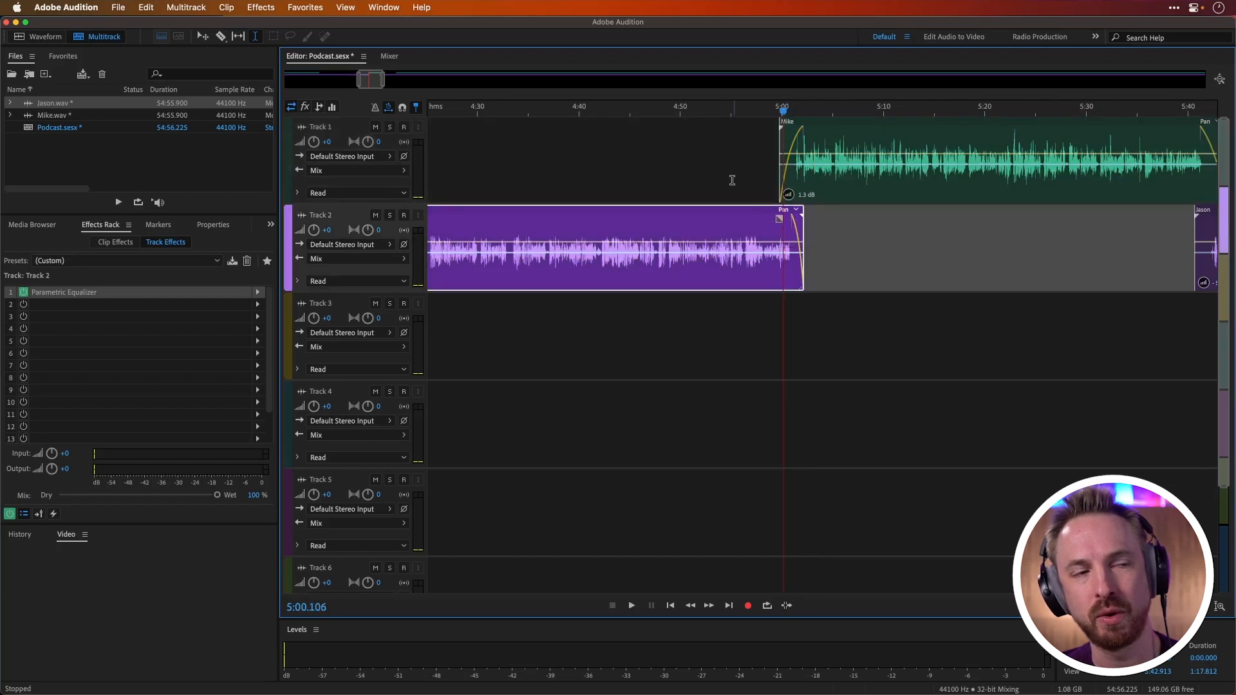
{"action": "left_click", "coordinate": [723, 168]}
Step: Delete about 31 s of non-speaking audio on Track 2, from about 1:33.9 to the cut near 2:05
{"action": "scroll", "coordinate": [823, 103], "scroll_direction": "down", "scroll_amount": 4}
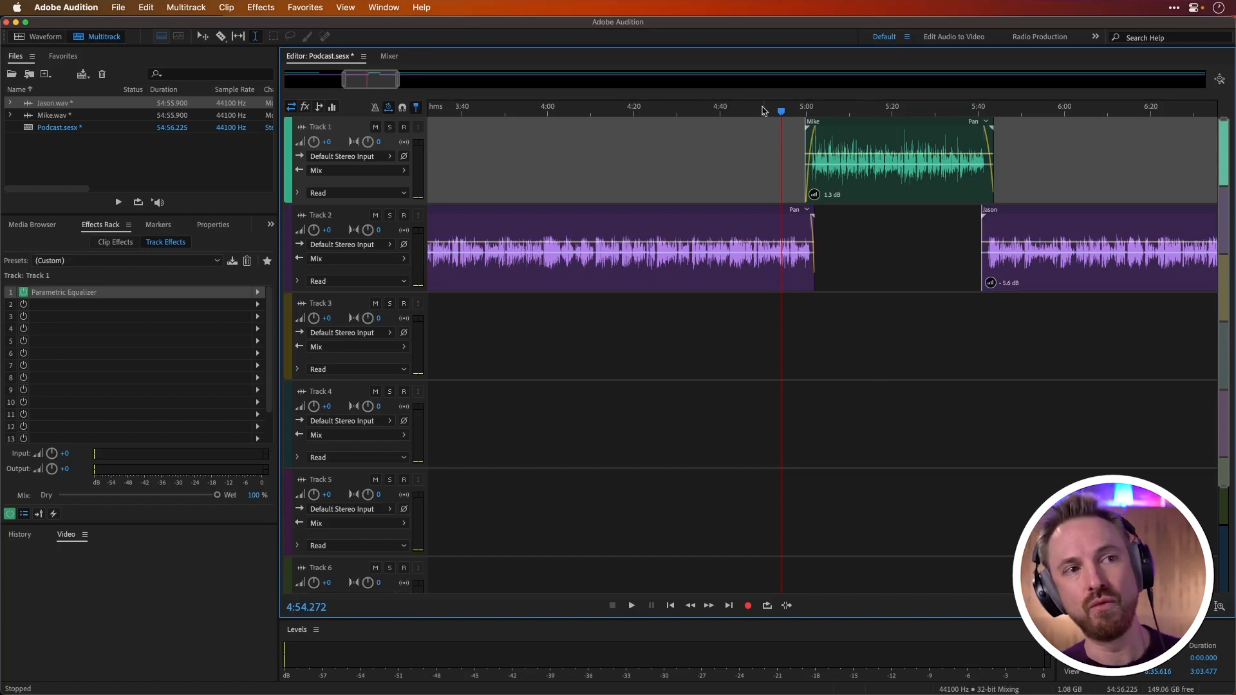
{"action": "scroll", "coordinate": [765, 112], "scroll_direction": "down", "scroll_amount": 10}
{"action": "left_click", "coordinate": [434, 109]}
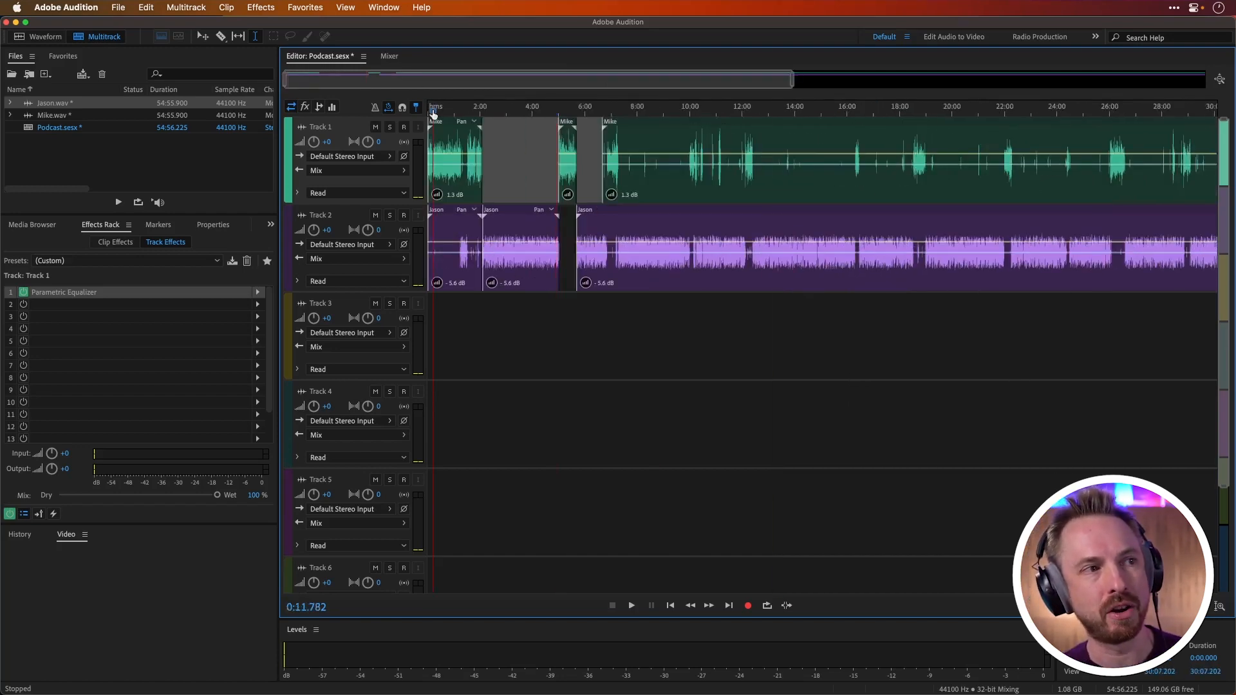
{"action": "scroll", "coordinate": [434, 114], "scroll_direction": "up", "scroll_amount": 7}
{"action": "left_click_drag", "start_coordinate": [652, 264], "coordinate": [734, 269]}
{"action": "key", "text": "Delete"}
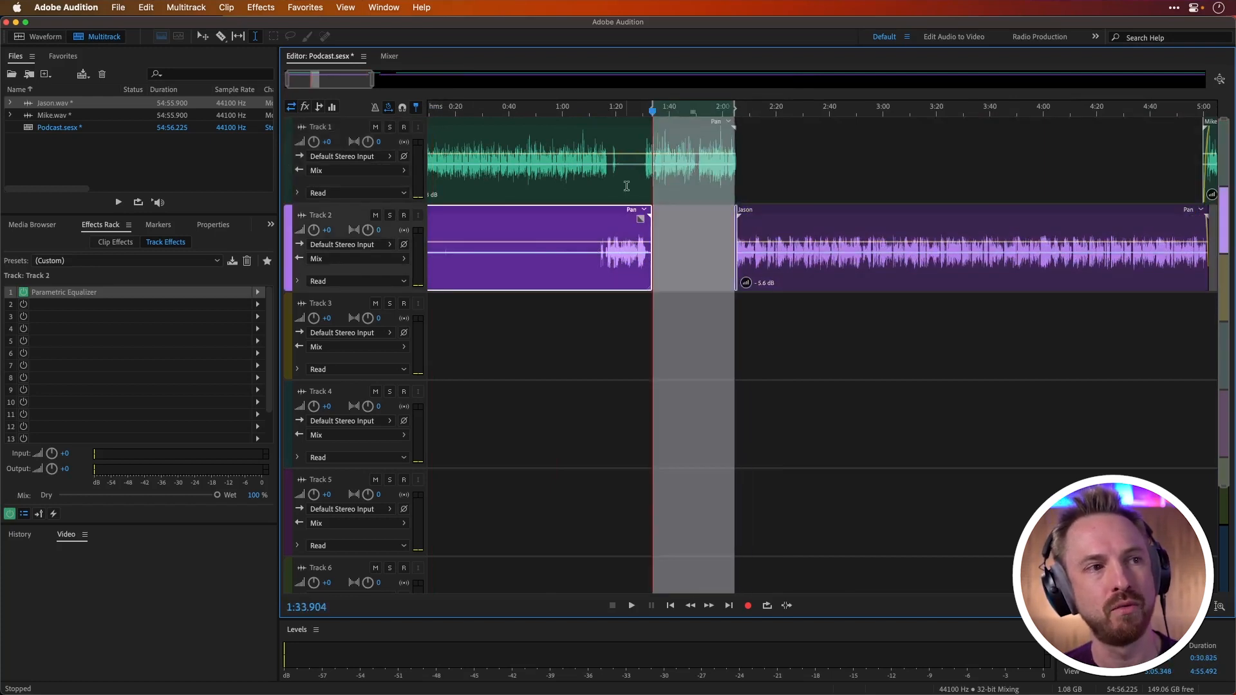
Step: Delete the Track 1 stretch from about 1:18.7 to 1:30.3 and the Track 2 audio from the session start to about 1:13
{"action": "left_click_drag", "start_coordinate": [612, 178], "coordinate": [642, 178]}
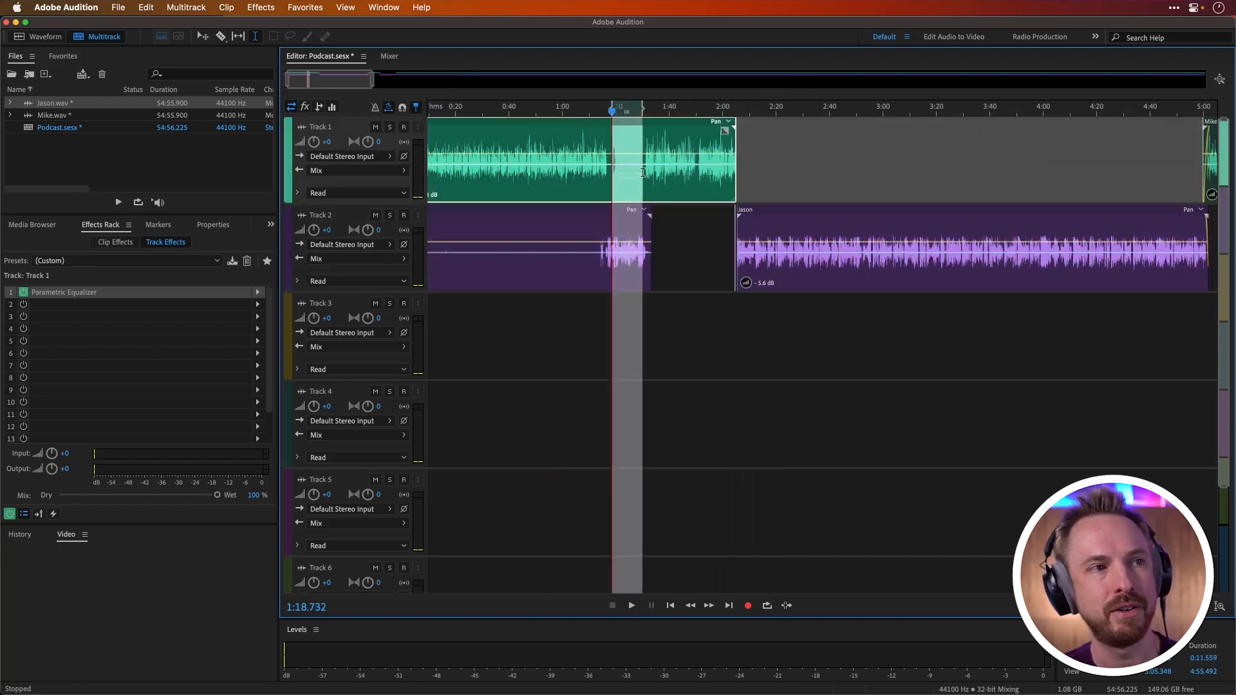
{"action": "key", "text": "Delete"}
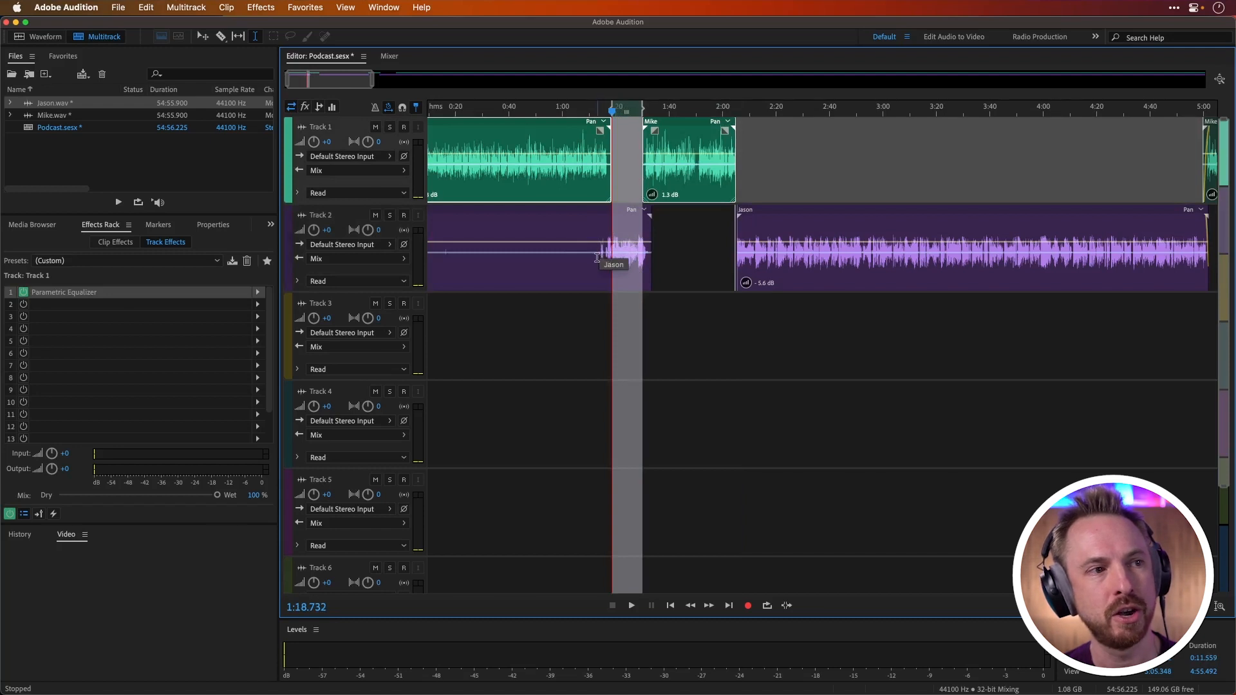
{"action": "left_click_drag", "start_coordinate": [600, 250], "coordinate": [427, 257]}
{"action": "key", "text": "Delete"}
{"action": "left_click", "coordinate": [595, 287]}
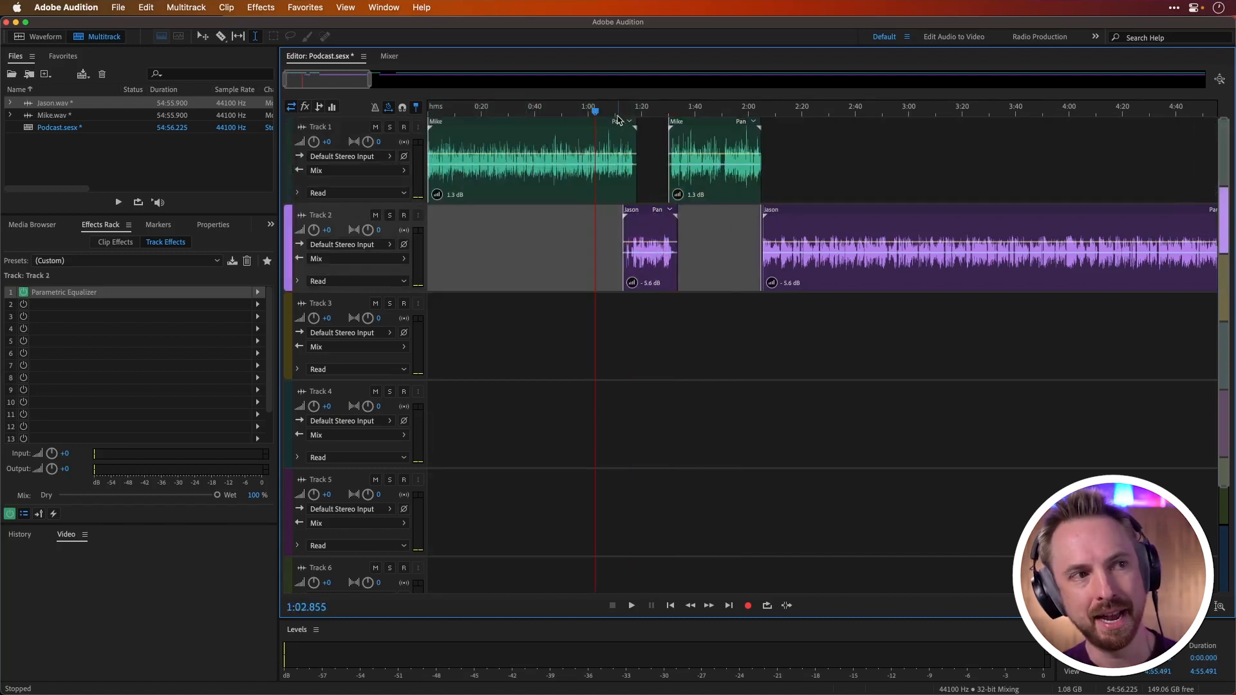
Step: Play from about 1:14.2 to hear where the two voices overlap
{"action": "scroll", "coordinate": [620, 116], "scroll_direction": "up", "scroll_amount": 5}
{"action": "scroll", "coordinate": [620, 116], "scroll_direction": "up", "scroll_amount": 2}
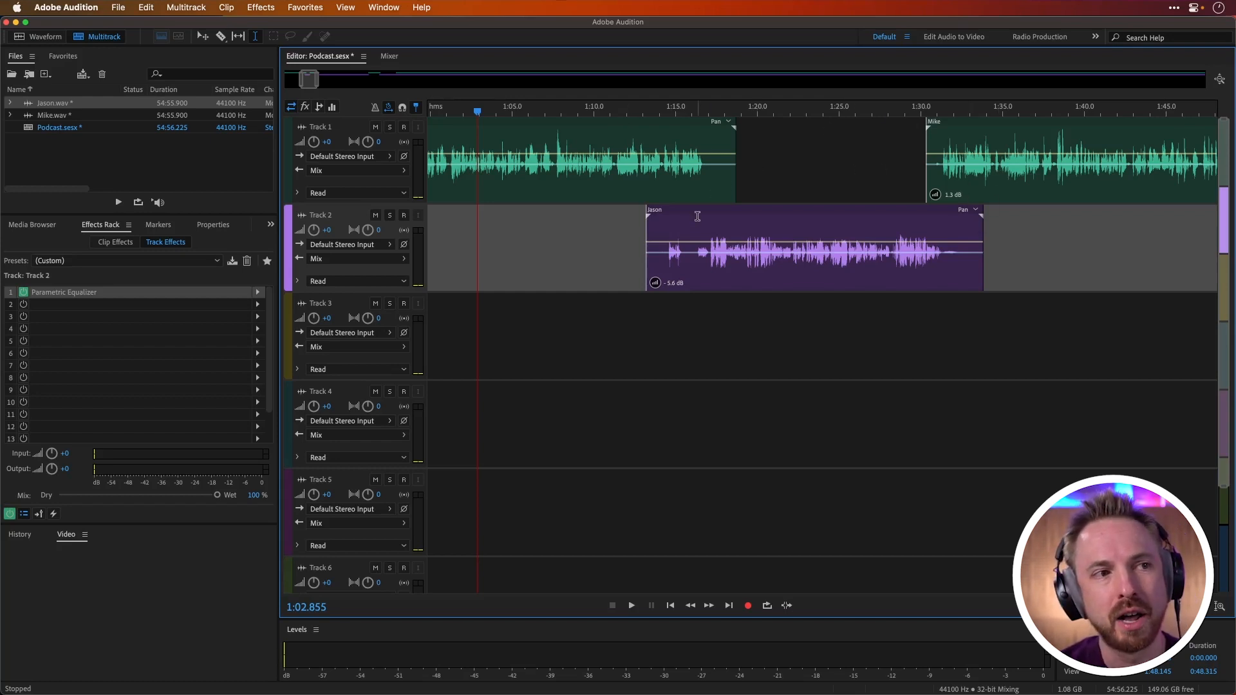
{"action": "left_click", "coordinate": [661, 193]}
{"action": "key", "text": "space"}
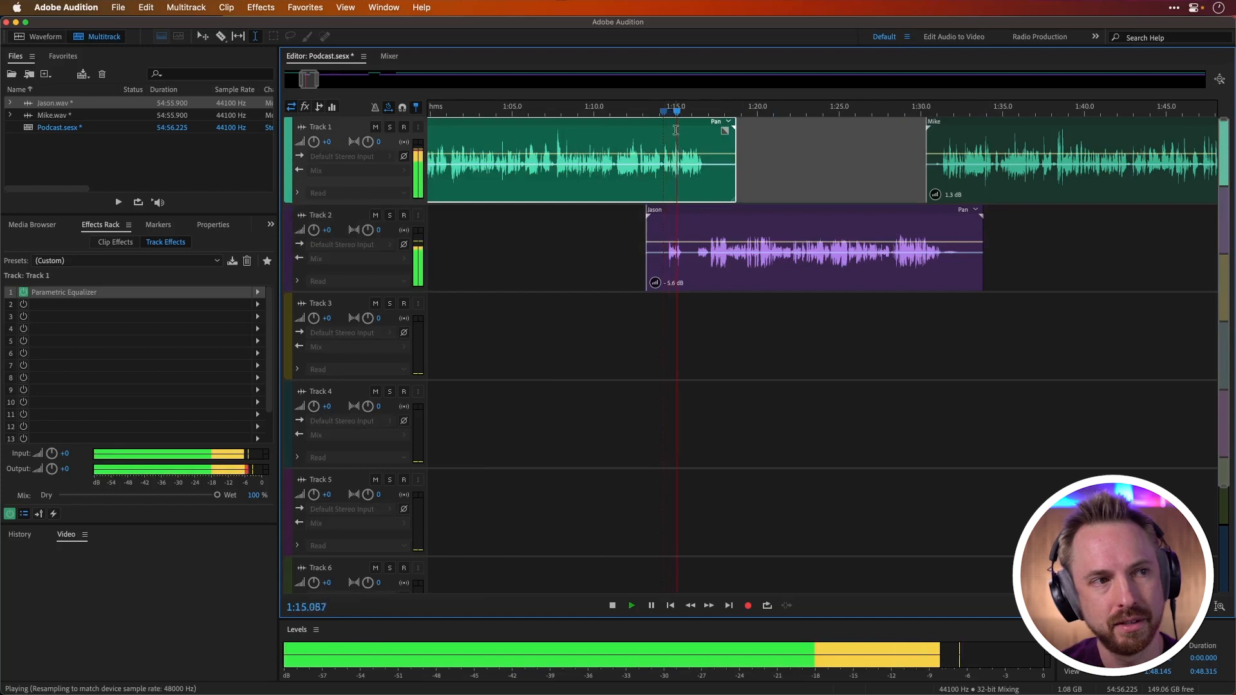
{"action": "key", "text": "space"}
Step: Delete the brief interjection at the start of the Track 2 clip up to about 1:16.3, and play from about 1:13.6 to check it
{"action": "scroll", "coordinate": [666, 116], "scroll_direction": "up", "scroll_amount": 8}
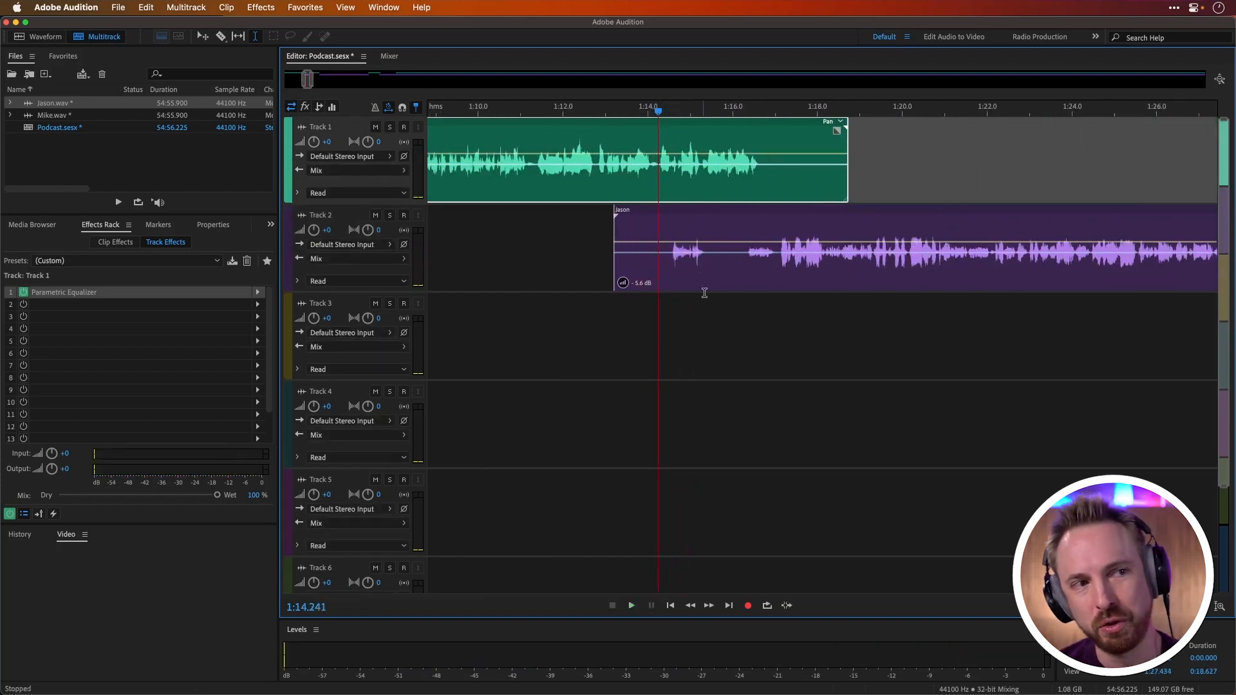
{"action": "left_click_drag", "start_coordinate": [745, 266], "coordinate": [594, 285]}
{"action": "key", "text": "Delete"}
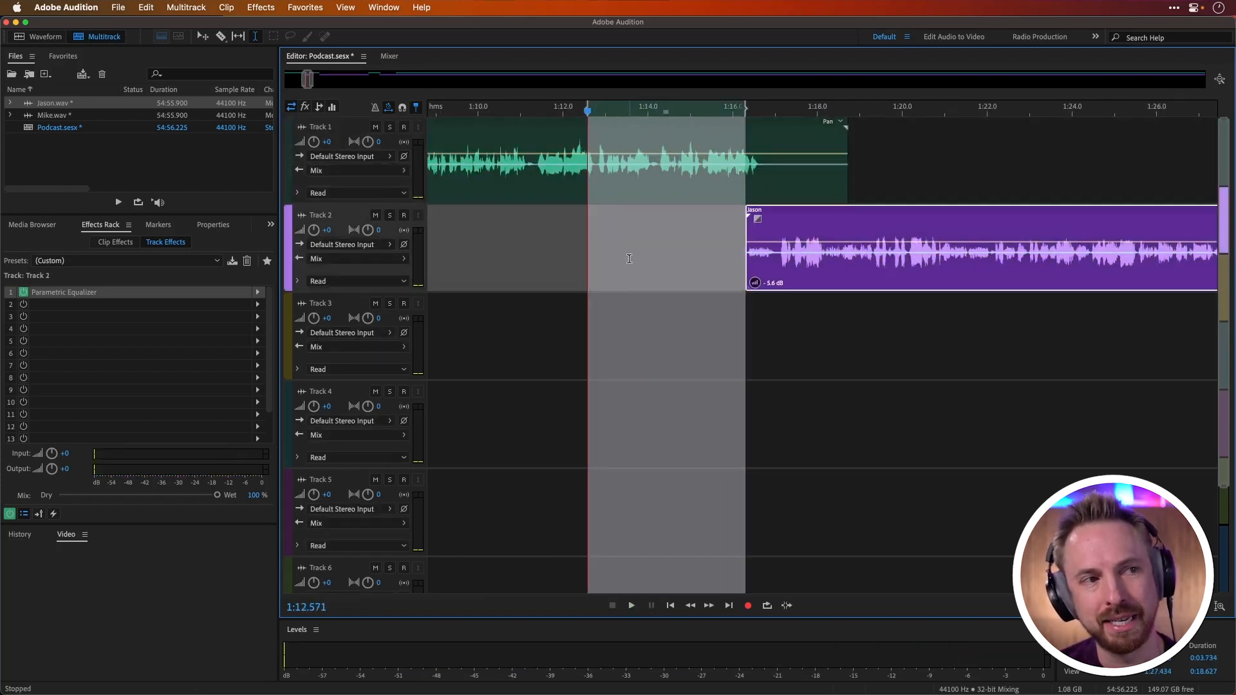
{"action": "left_click", "coordinate": [629, 258]}
{"action": "key", "text": "space"}
Step: Select and audition about 0.25 s of Track 1 speech starting at 1:14.26, and ripple delete that time selection in all tracks
{"action": "key", "text": "space"}
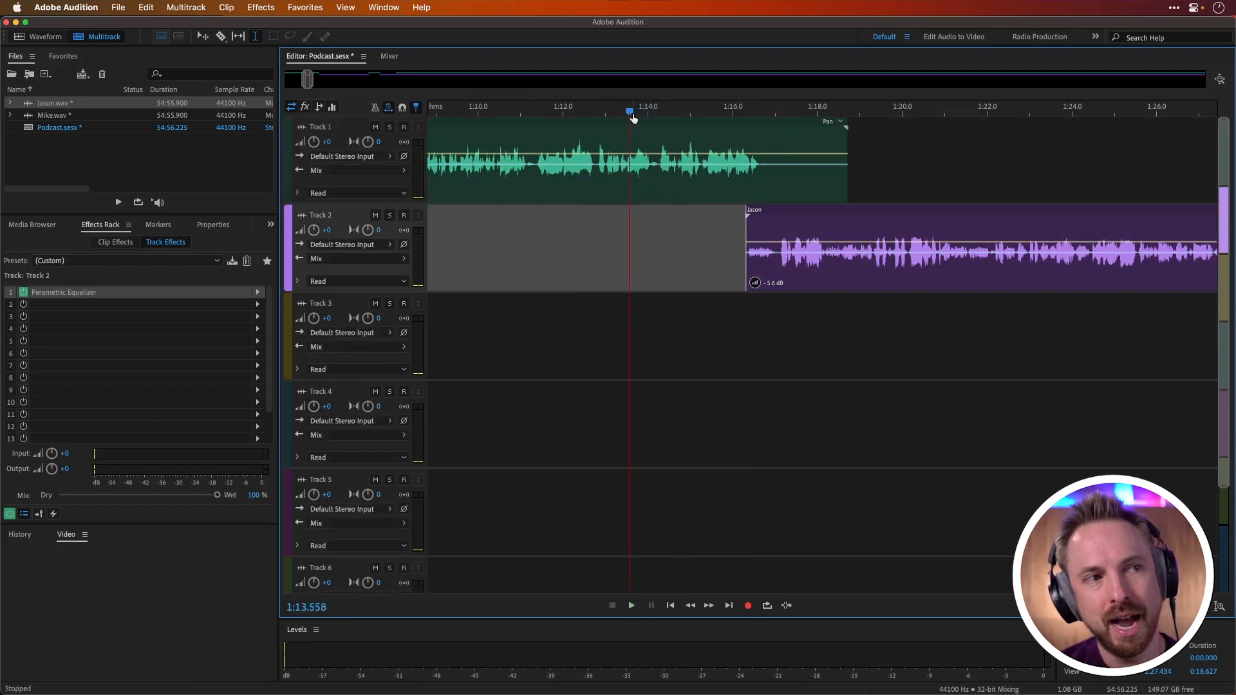
{"action": "scroll", "coordinate": [641, 115], "scroll_direction": "up", "scroll_amount": 5}
{"action": "left_click", "coordinate": [677, 178]}
{"action": "left_click_drag", "start_coordinate": [676, 178], "coordinate": [697, 176]}
{"action": "key", "text": "space"}
{"action": "key", "text": "space"}
{"action": "key", "text": "space"}
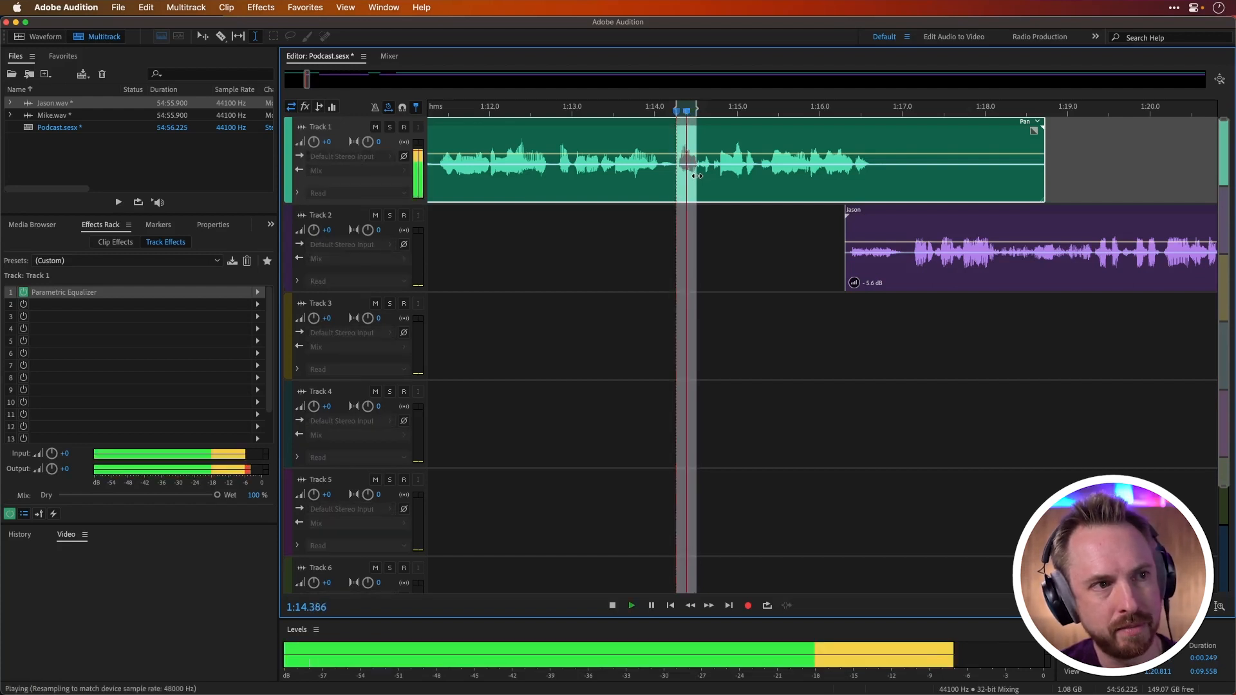
{"action": "key", "text": "space"}
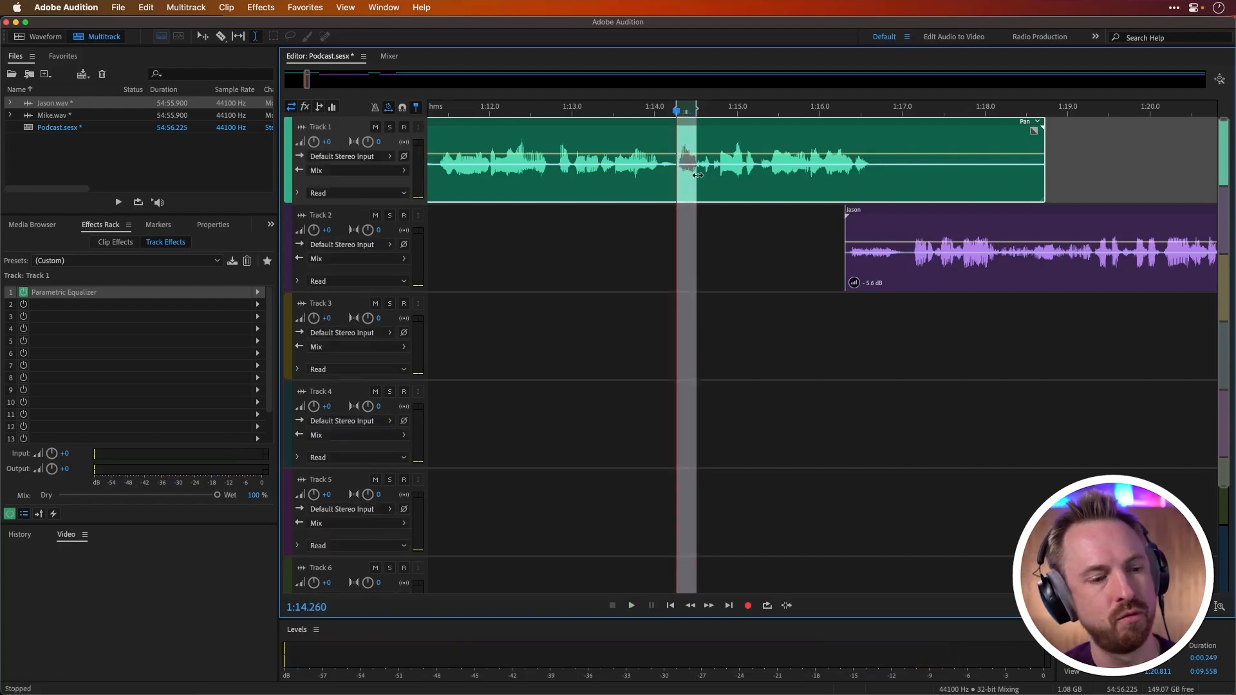
{"action": "key", "text": "super+shift+Delete"}
Step: Play across the new Track 1 cut near 1:14.3, starting from about 1:13.9 and 1:13.6, to check the edit
{"action": "key", "text": "space"}
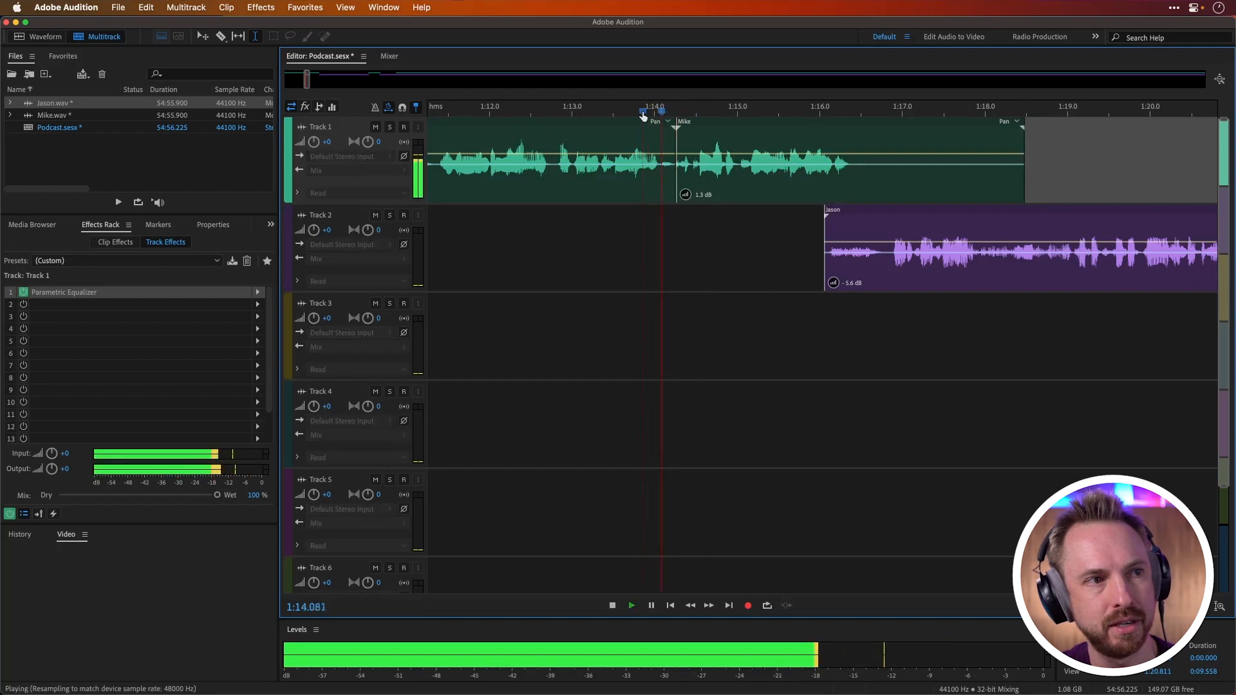
{"action": "key", "text": "space"}
{"action": "left_click", "coordinate": [620, 113]}
{"action": "key", "text": "space"}
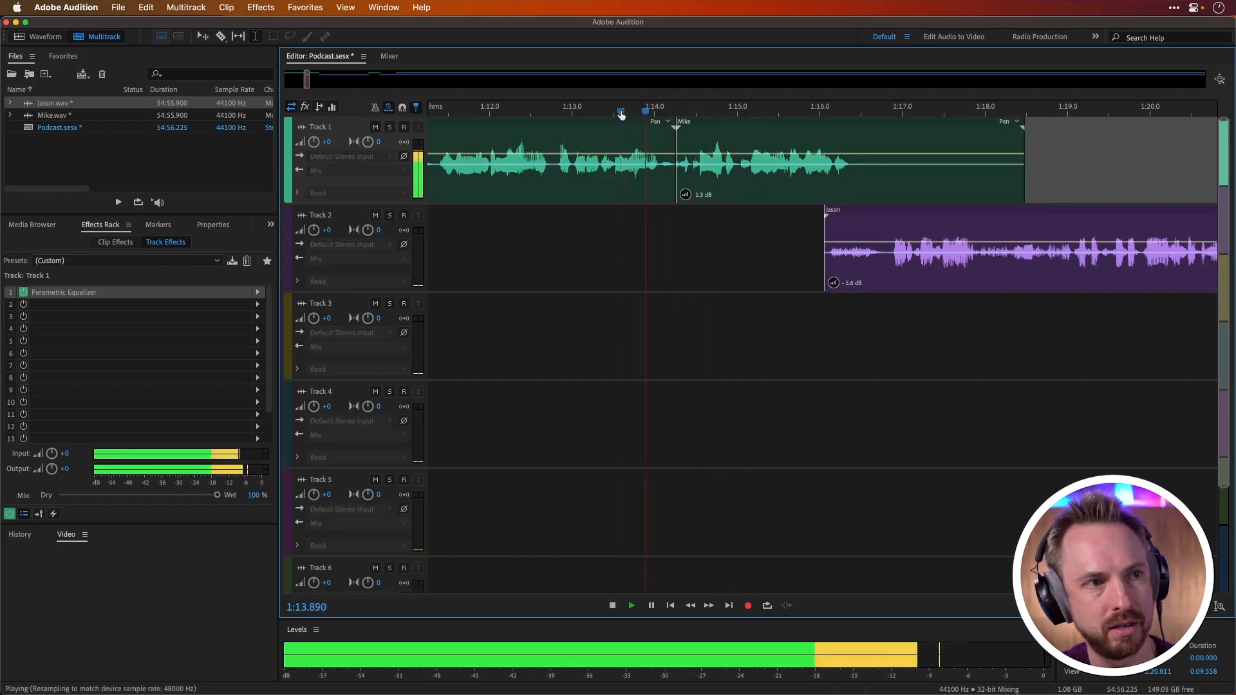
{"action": "key", "text": "space"}
{"action": "scroll", "coordinate": [620, 110], "scroll_direction": "down", "scroll_amount": 1}
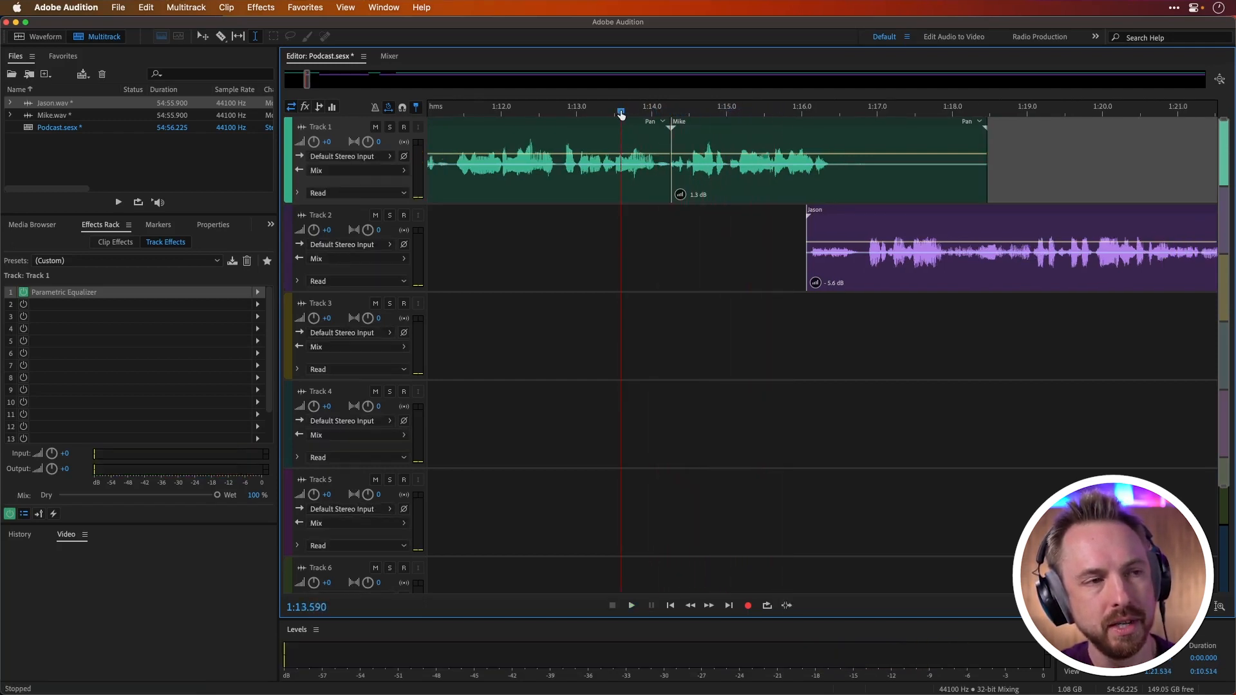
Step: Overlap the start of the second Track 1 clip slightly with the preceding clip for a crossfade, and play from about 1:13.6 to check it
{"action": "left_click", "coordinate": [703, 121]}
{"action": "key", "text": "space"}
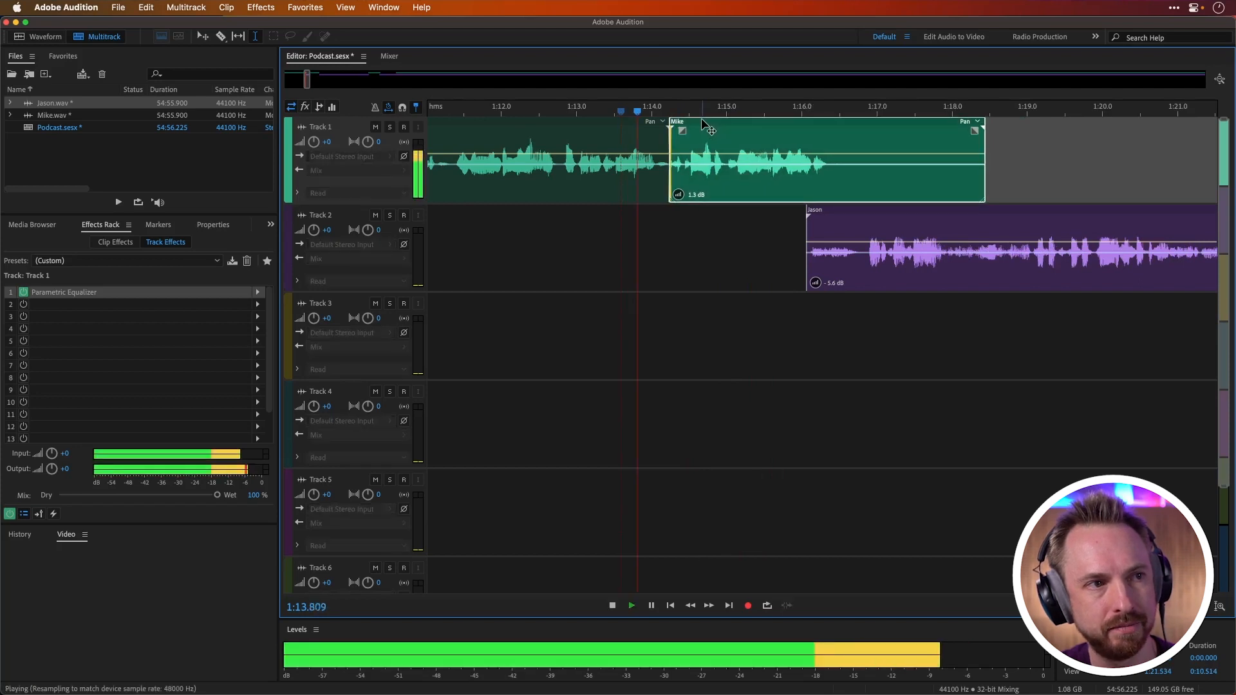
{"action": "key", "text": "space"}
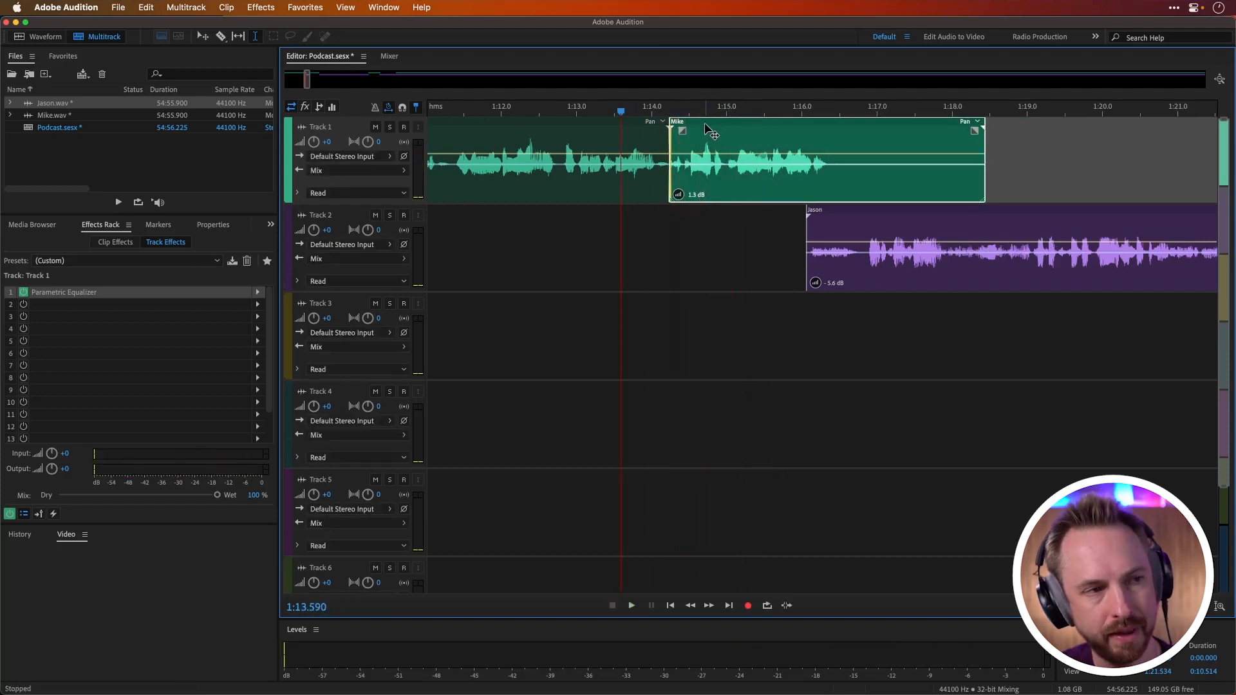
{"action": "scroll", "coordinate": [670, 111], "scroll_direction": "up", "scroll_amount": 3}
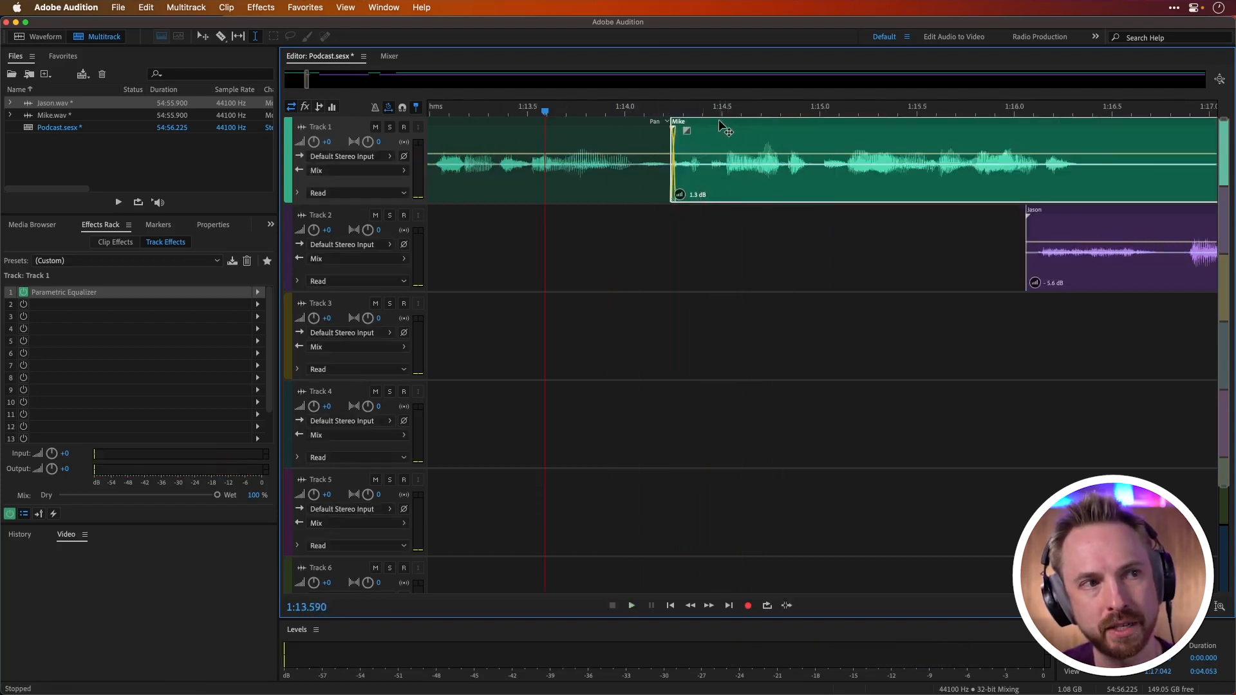
{"action": "scroll", "coordinate": [689, 163], "scroll_direction": "up", "scroll_amount": 3}
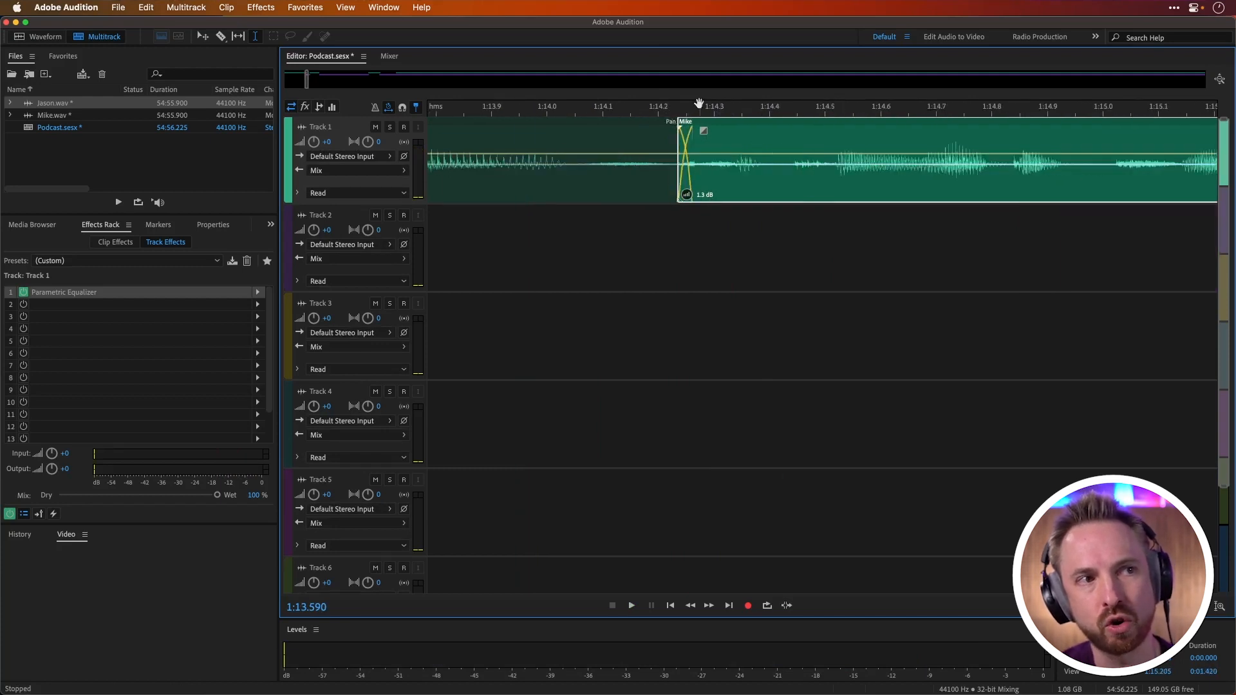
{"action": "scroll", "coordinate": [786, 164], "scroll_direction": "down", "scroll_amount": 6}
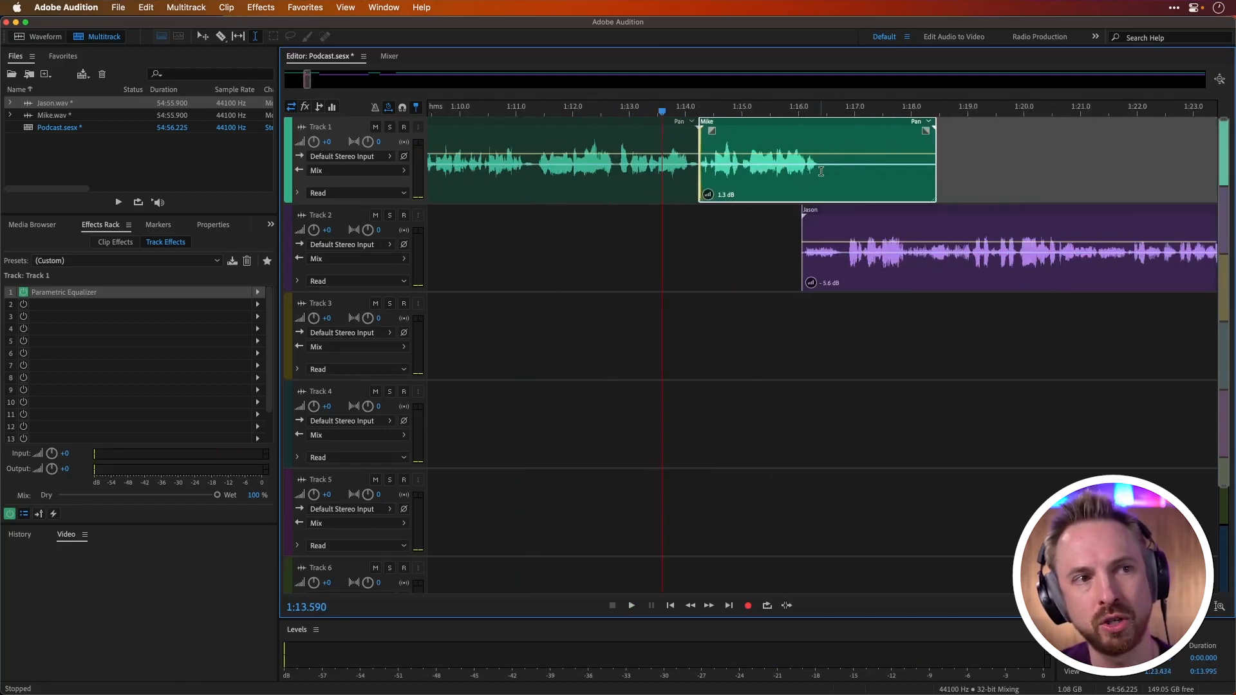
Step: Delete the silent tail of the second Track 1 clip after about 1:16.4 and add a short fade-out at its new end
{"action": "left_click_drag", "start_coordinate": [821, 171], "coordinate": [1037, 169]}
{"action": "key", "text": "Delete"}
{"action": "left_click", "coordinate": [798, 130]}
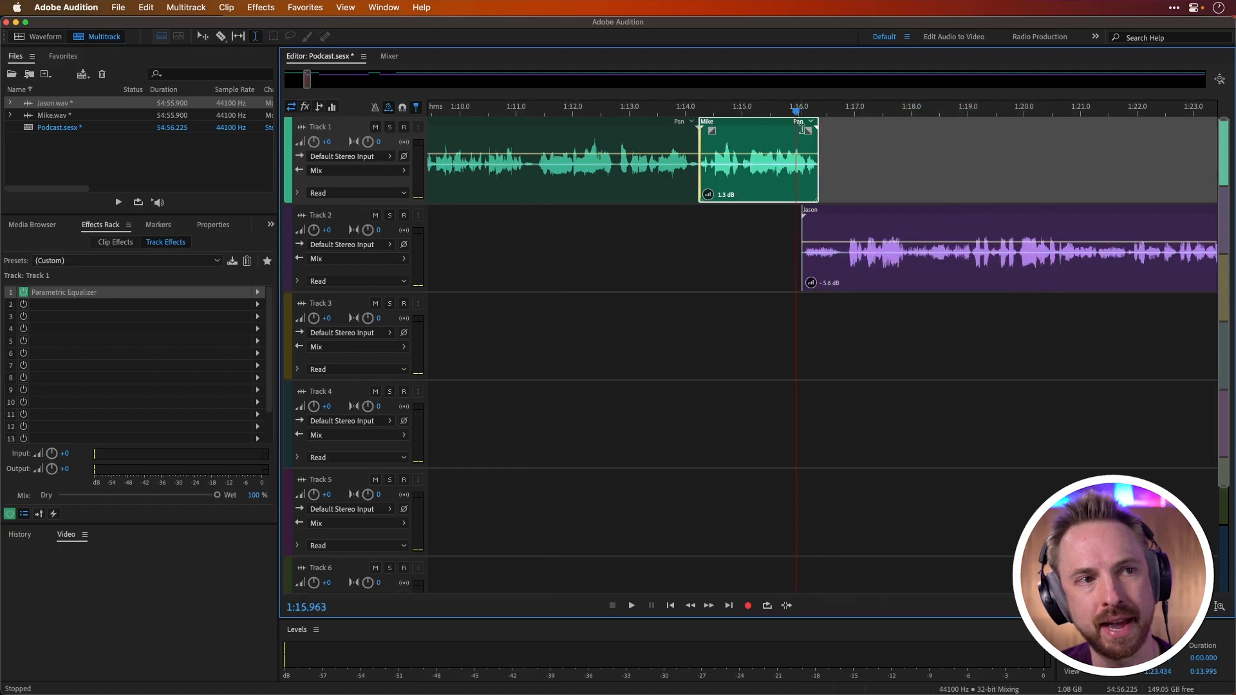
Step: Add a short fade-in at the start of the Track 2 clip and play from about 1:14.0 to check the speaker change
{"action": "left_click", "coordinate": [821, 222]}
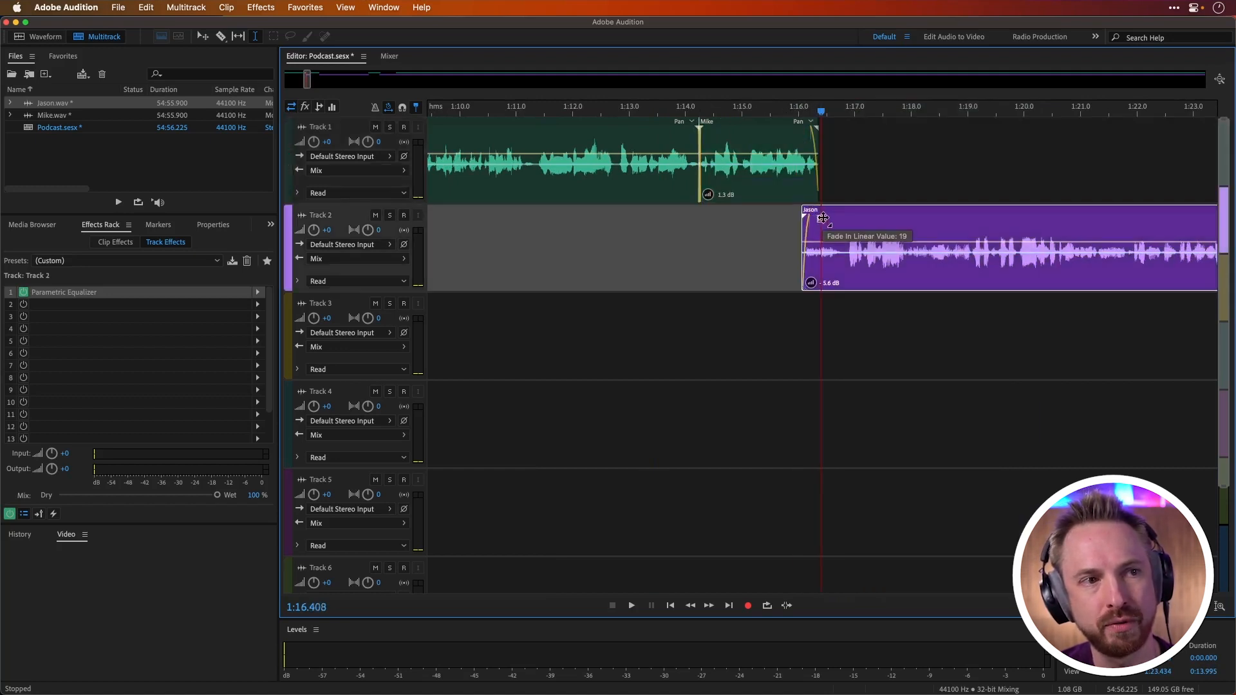
{"action": "left_click", "coordinate": [683, 226]}
{"action": "key", "text": "space"}
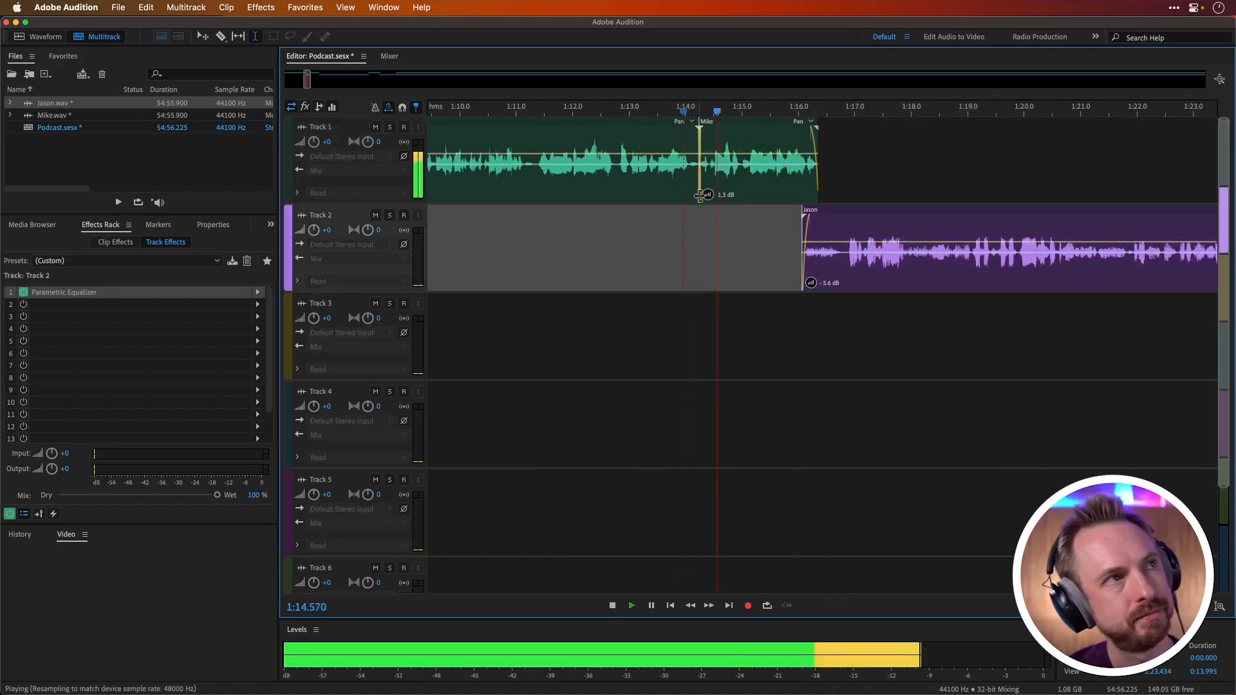
{"action": "scroll", "coordinate": [768, 113], "scroll_direction": "down", "scroll_amount": 5}
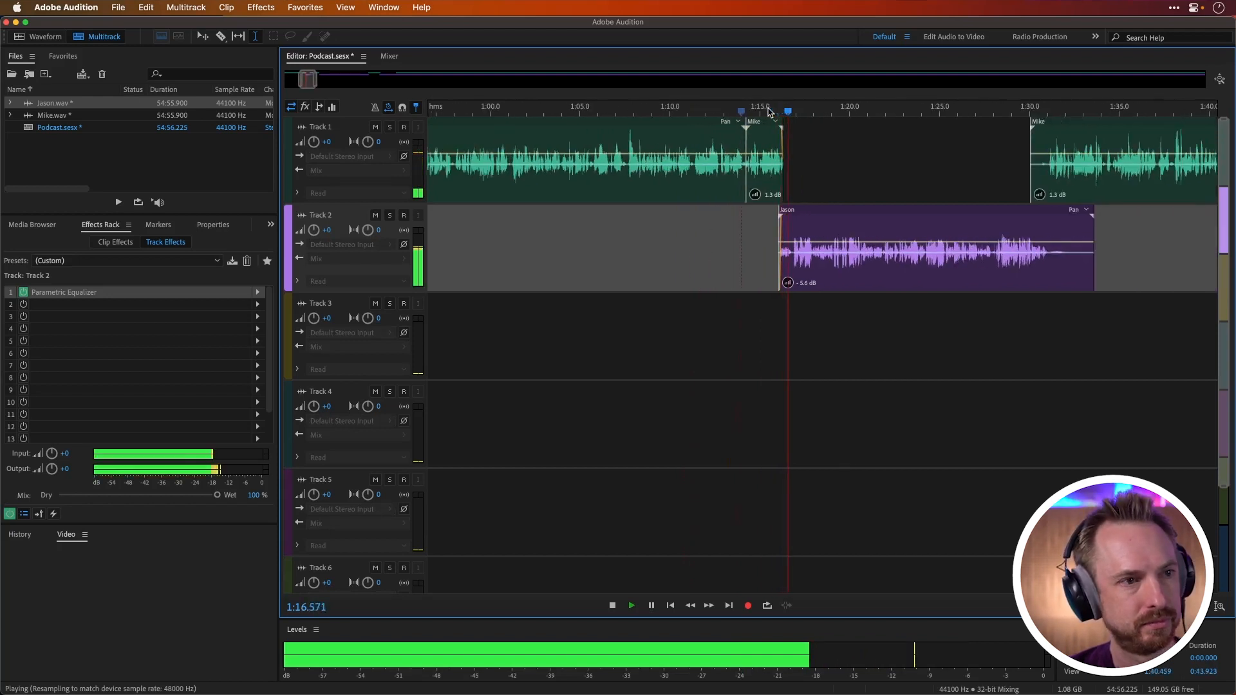
{"action": "key", "text": "space"}
Step: Delete about 0.8 s from the start of the Track 2 clip, beginning at 1:16.01
{"action": "left_click_drag", "start_coordinate": [793, 263], "coordinate": [779, 261]}
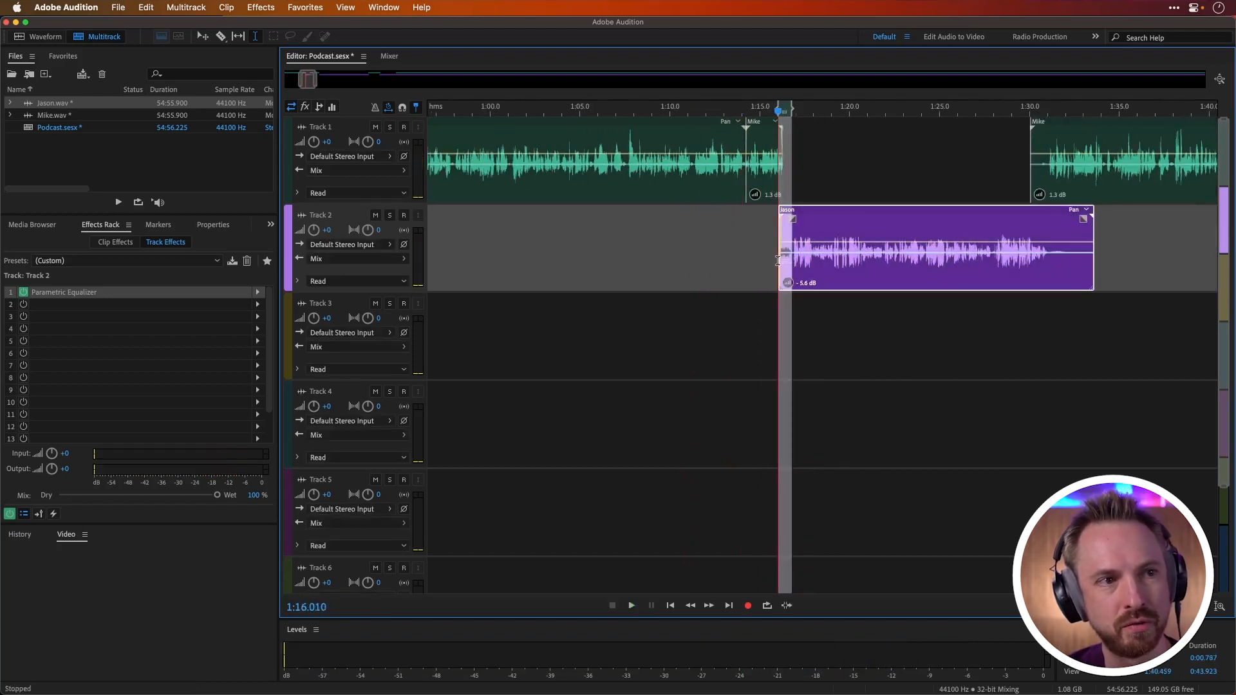
{"action": "key", "text": "Delete"}
{"action": "left_click", "coordinate": [797, 175]}
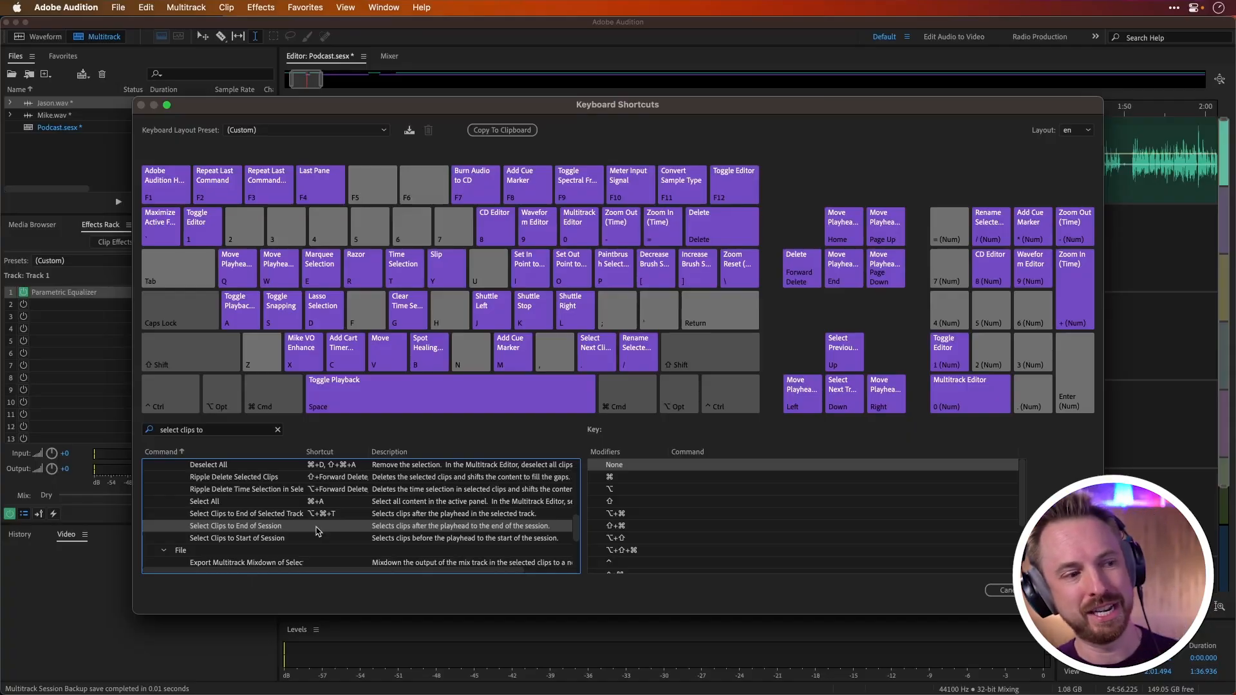
Step: Assign shortcut 4 to Select Clips to End of Session and 2 to Select Clips to Start of Session, and save the shortcuts
{"action": "left_click", "coordinate": [316, 527]}
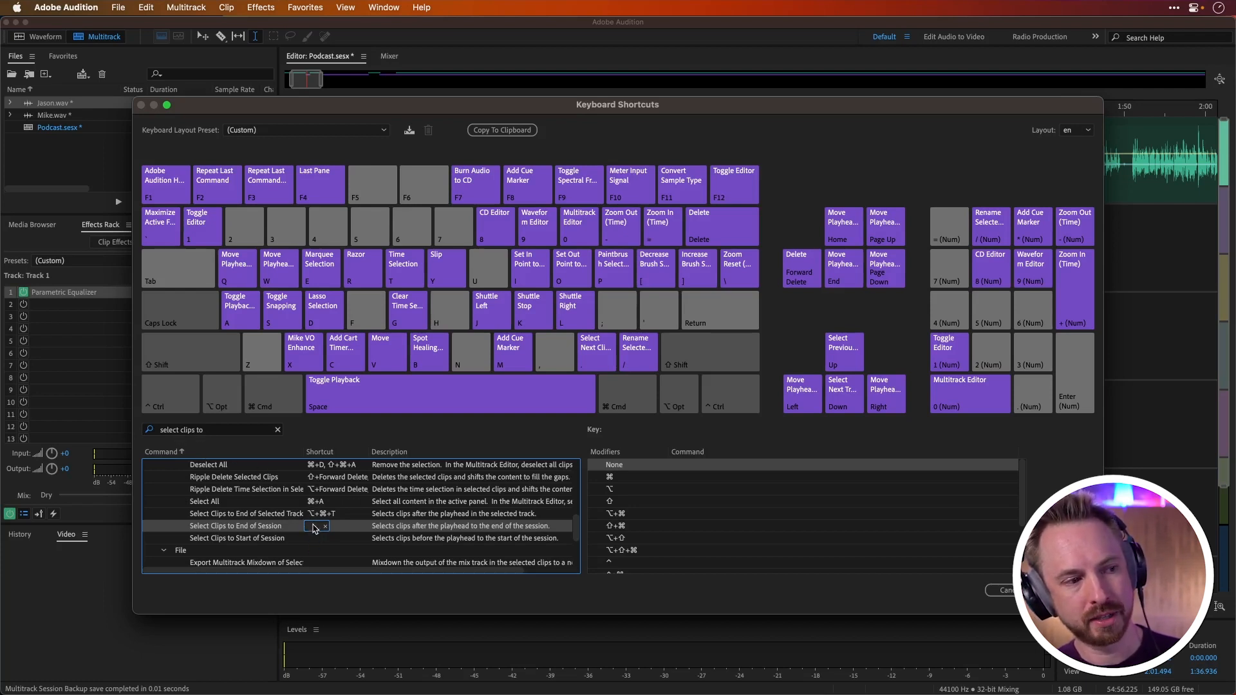
{"action": "key", "text": "4"}
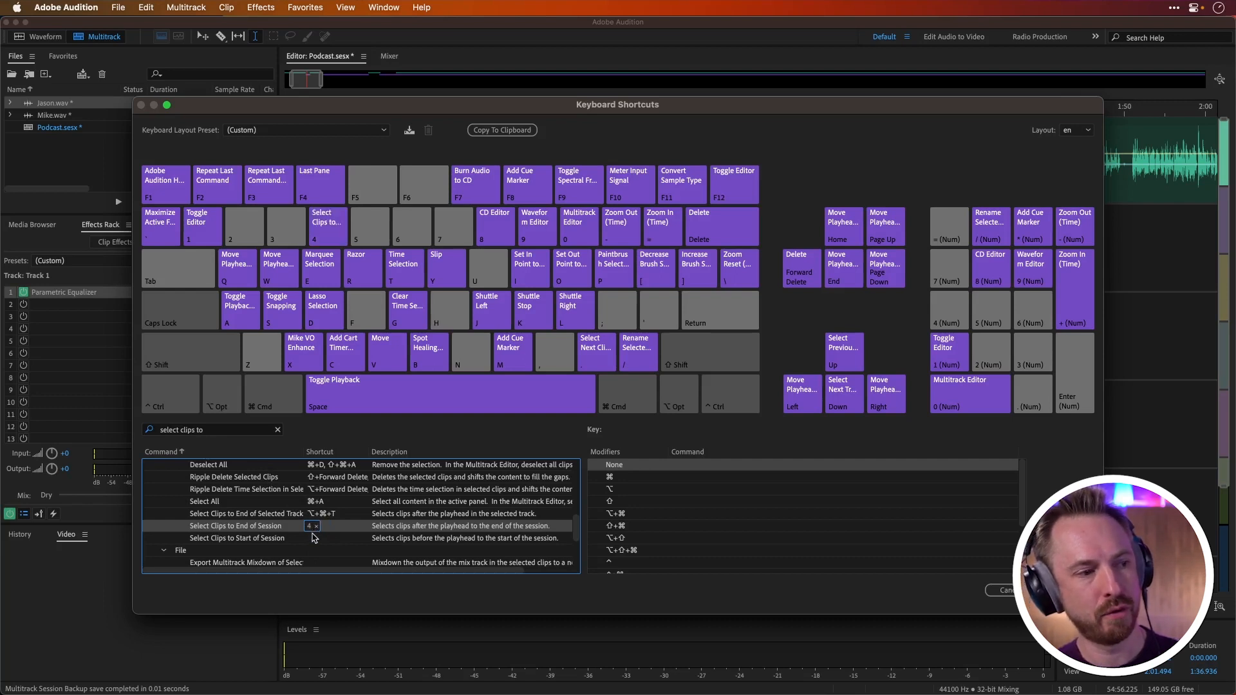
{"action": "left_click", "coordinate": [311, 538]}
{"action": "key", "text": "2"}
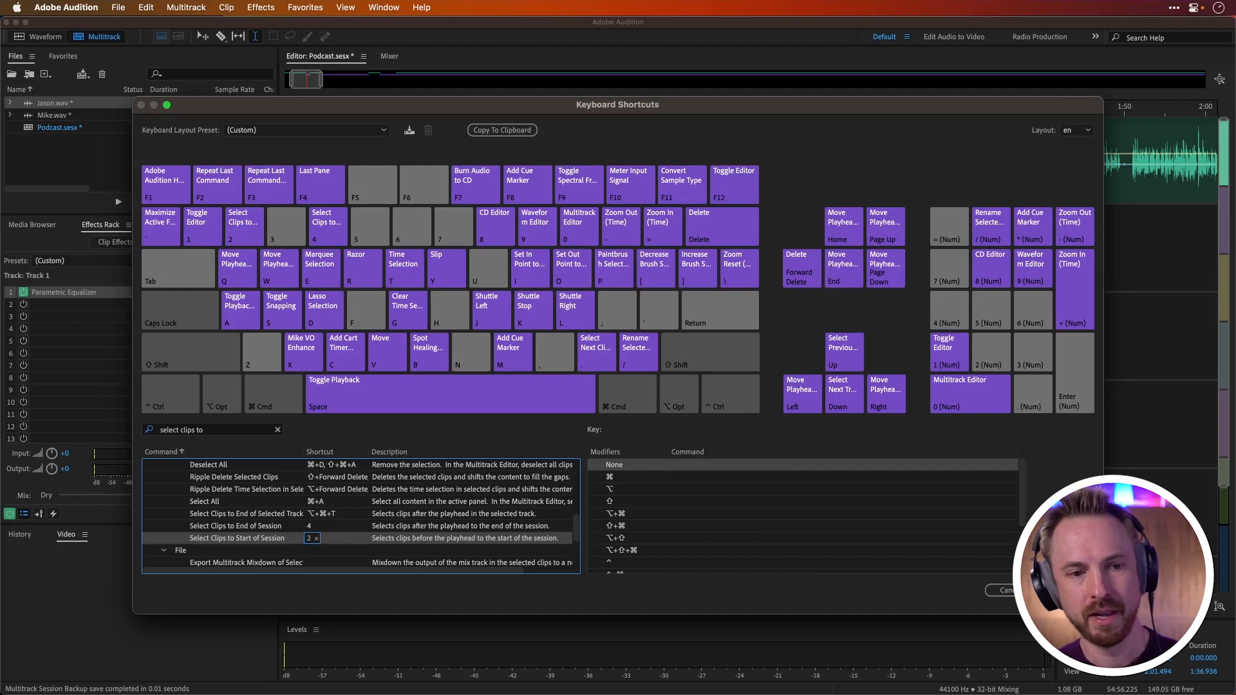
{"action": "left_click", "coordinate": [1068, 590]}
Step: Select all clips from about 1:16.6 to the end of the session and move them slightly earlier to close the gap between speakers
{"action": "left_click", "coordinate": [855, 161]}
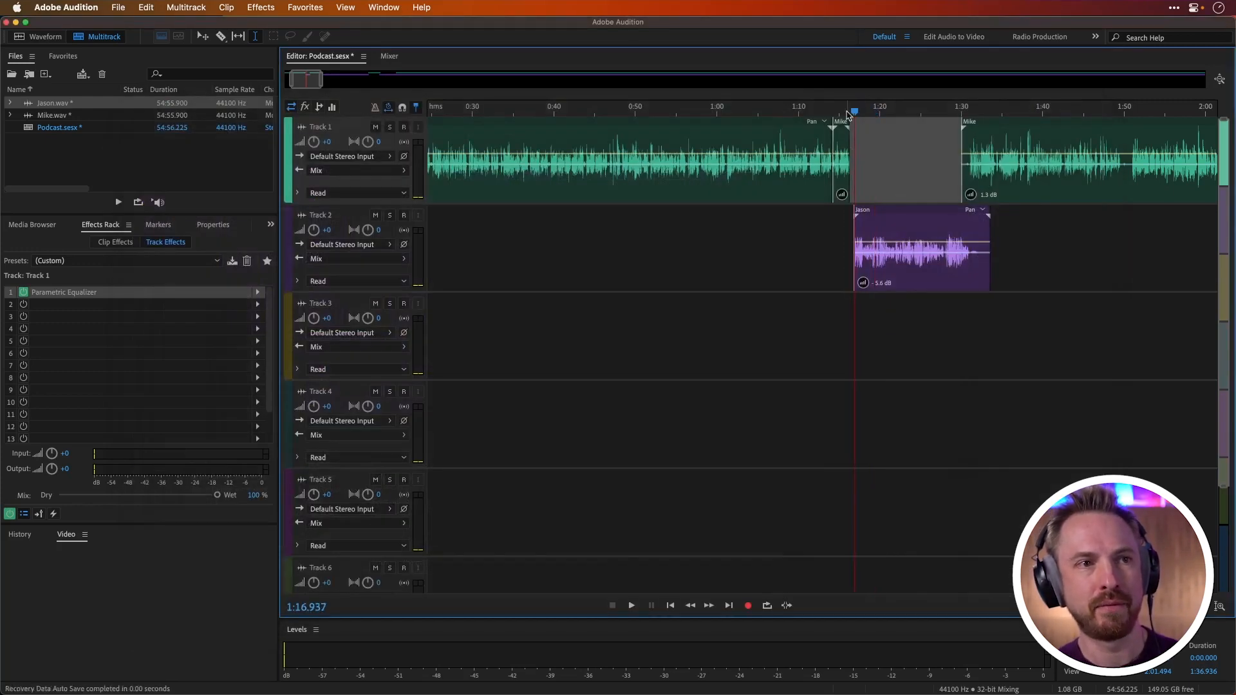
{"action": "scroll", "coordinate": [855, 186], "scroll_direction": "up", "scroll_amount": 5}
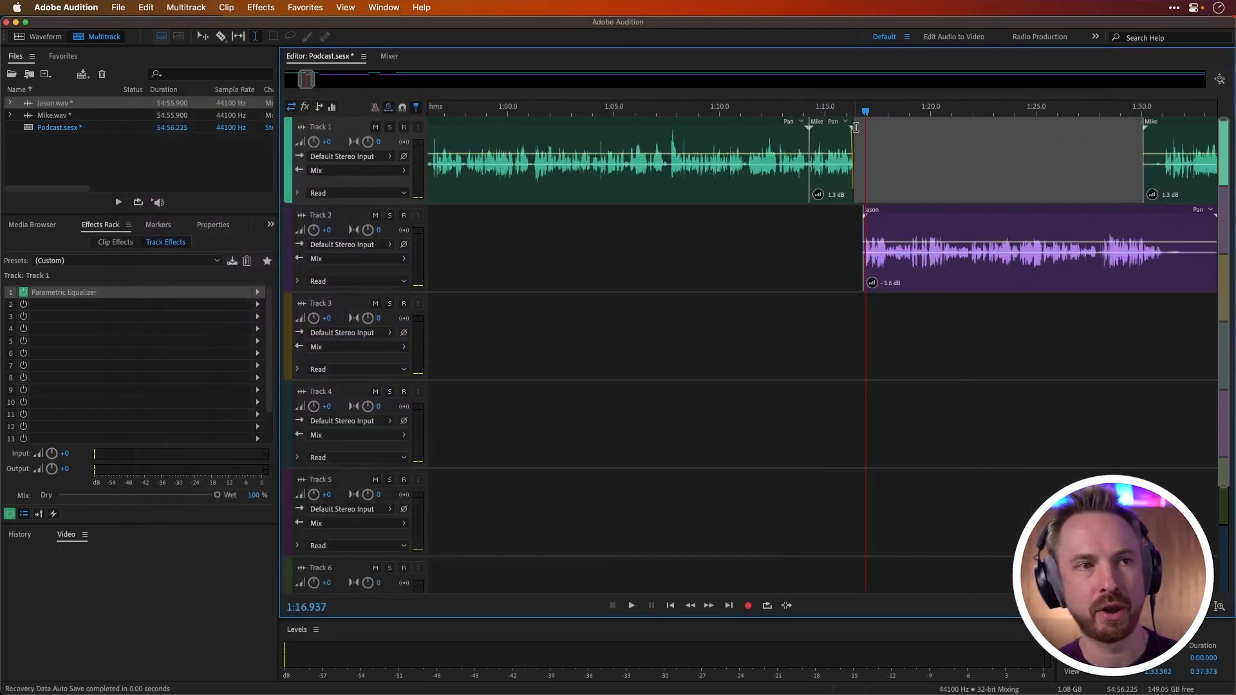
{"action": "left_click", "coordinate": [857, 113]}
{"action": "left_click", "coordinate": [858, 111]}
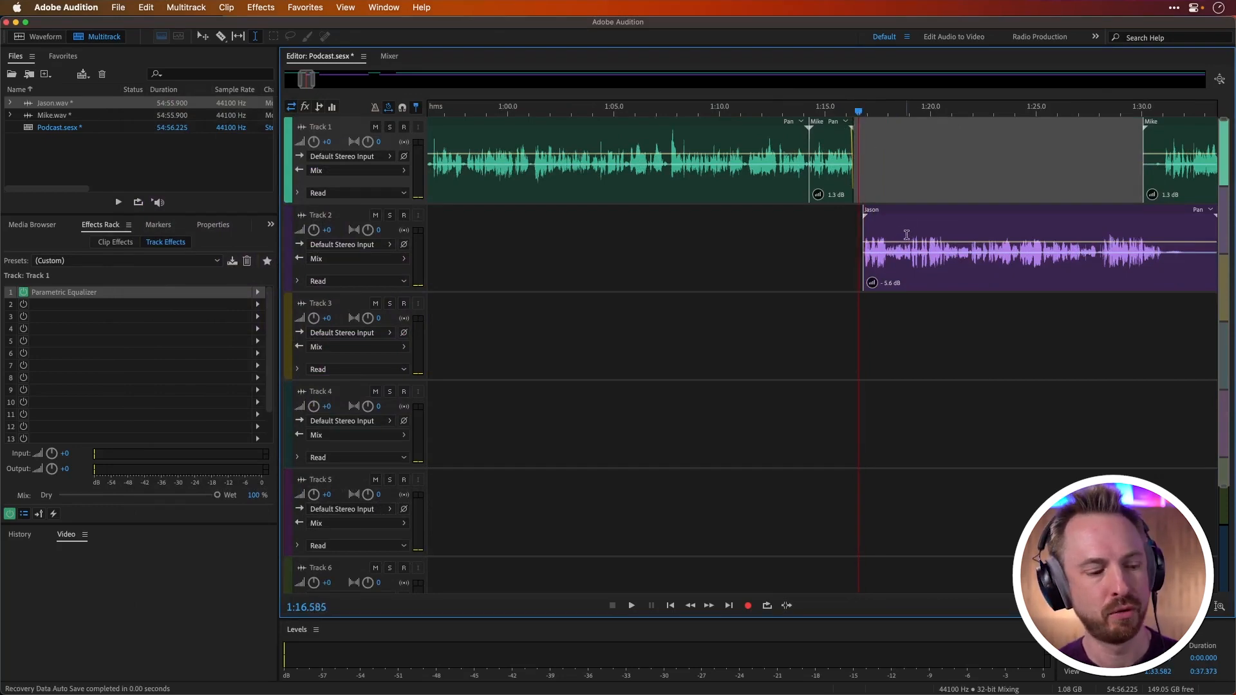
{"action": "key", "text": "alt+e"}
{"action": "scroll", "coordinate": [881, 118], "scroll_direction": "down", "scroll_amount": 15}
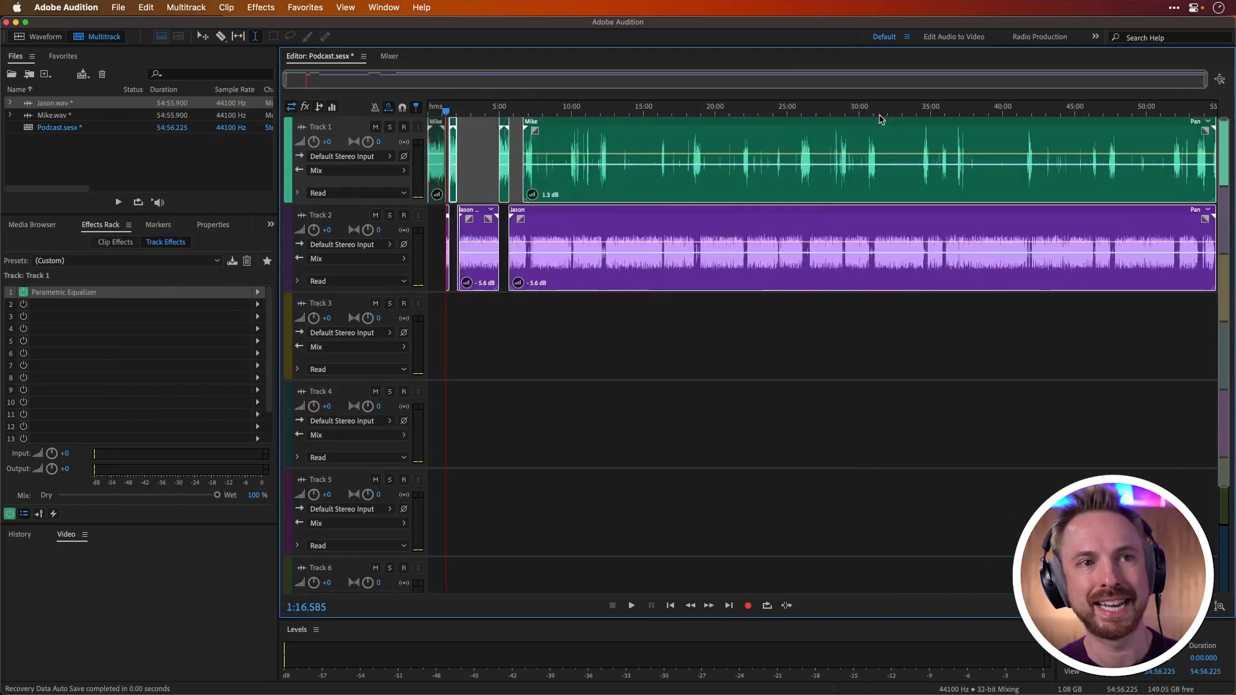
{"action": "scroll", "coordinate": [438, 111], "scroll_direction": "up", "scroll_amount": 15}
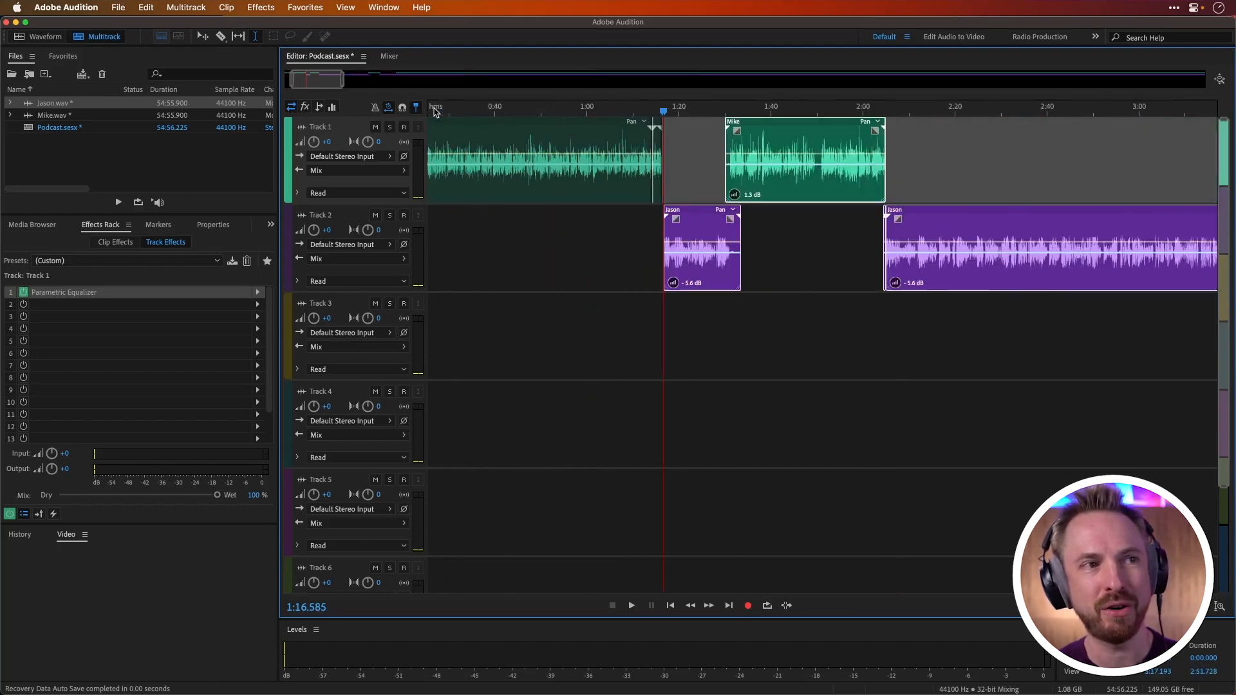
{"action": "scroll", "coordinate": [783, 197], "scroll_direction": "up", "scroll_amount": 6}
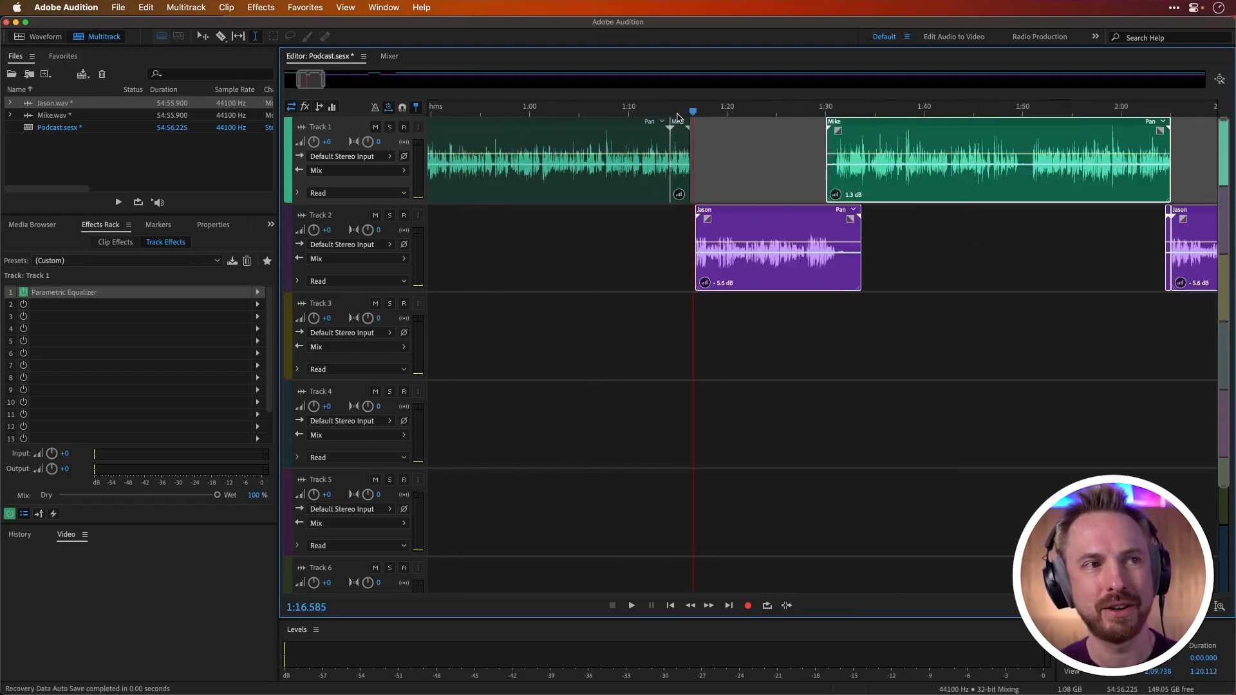
{"action": "left_click_drag", "start_coordinate": [819, 214], "coordinate": [790, 214]}
Step: Try selecting clips to the start of the session, and select the clips from about 5:29 to the end of the session
{"action": "scroll", "coordinate": [780, 117], "scroll_direction": "down", "scroll_amount": 10}
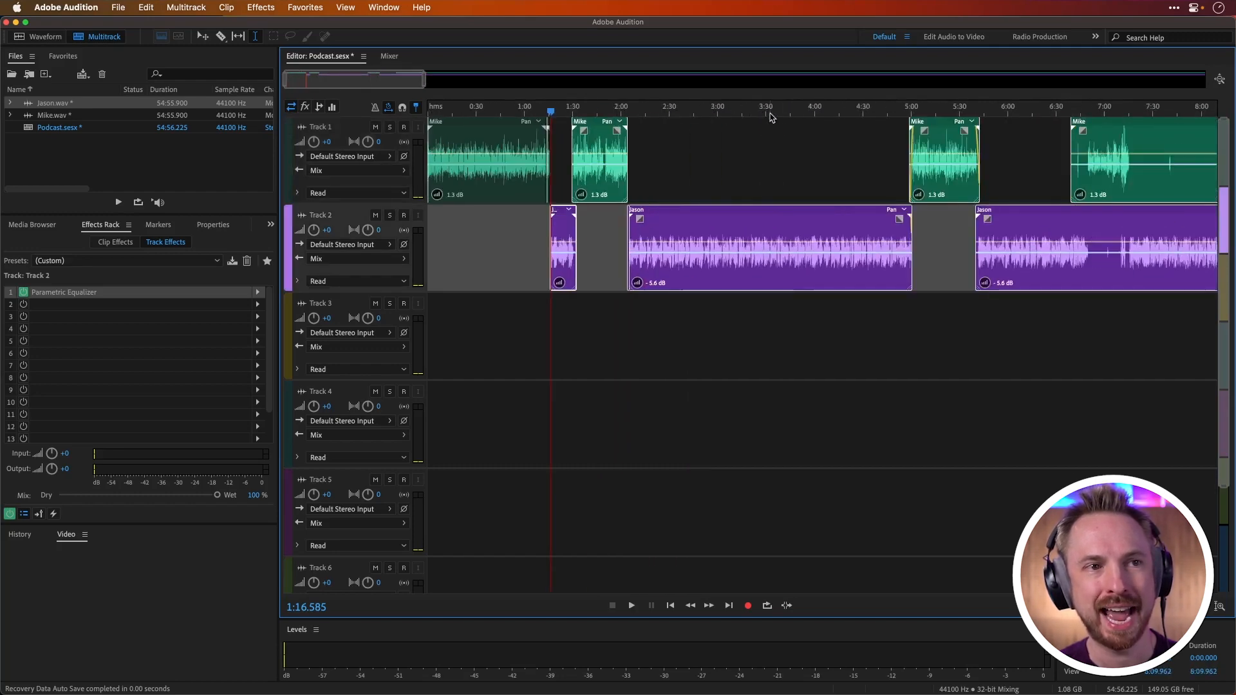
{"action": "key", "text": "super+z"}
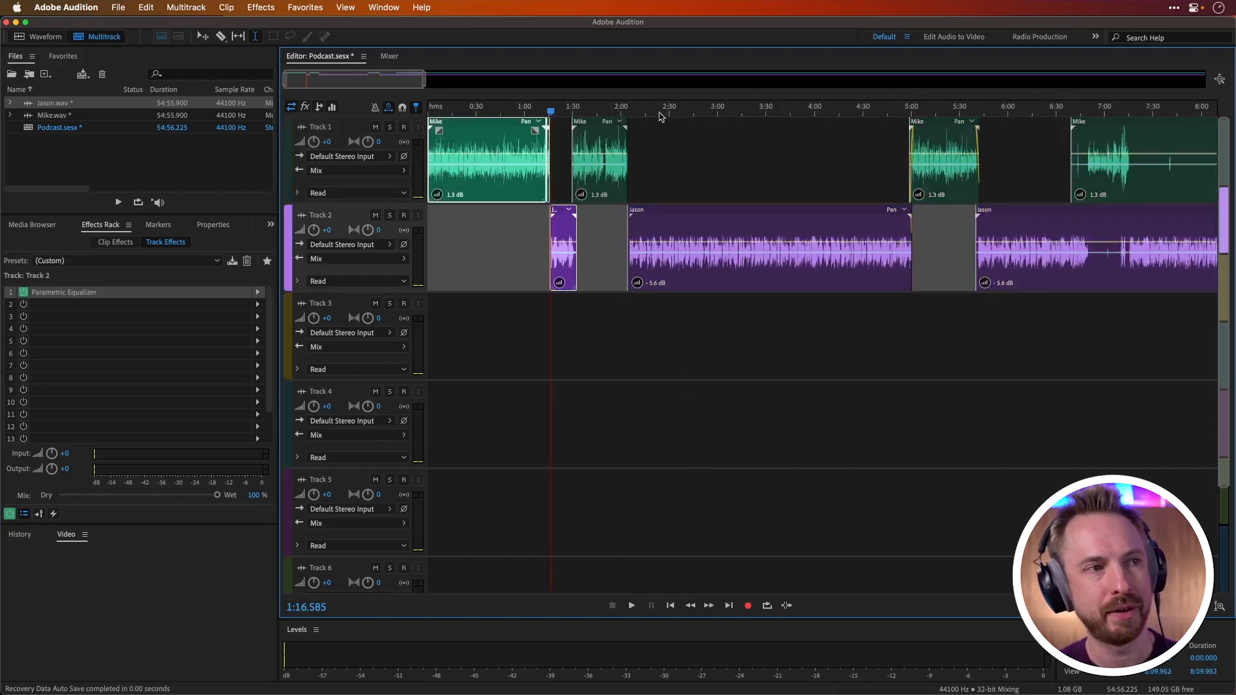
{"action": "left_click", "coordinate": [958, 113]}
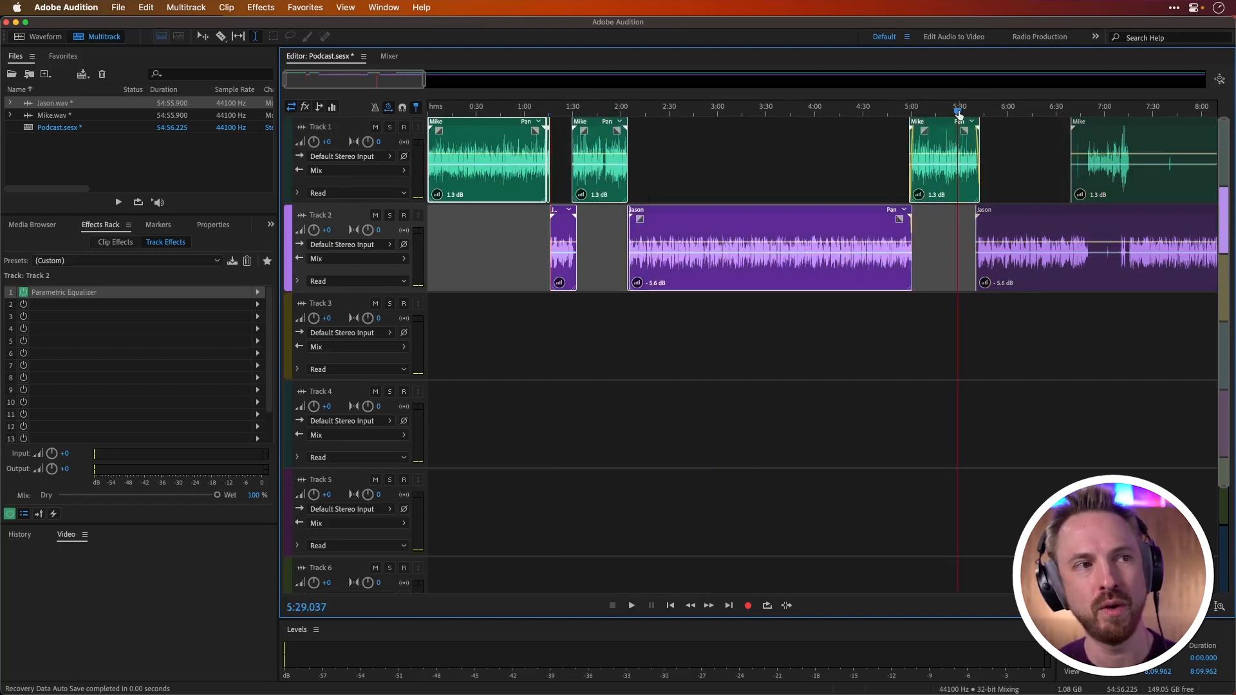
{"action": "key", "text": "alt+e"}
{"action": "scroll", "coordinate": [967, 111], "scroll_direction": "down", "scroll_amount": 20}
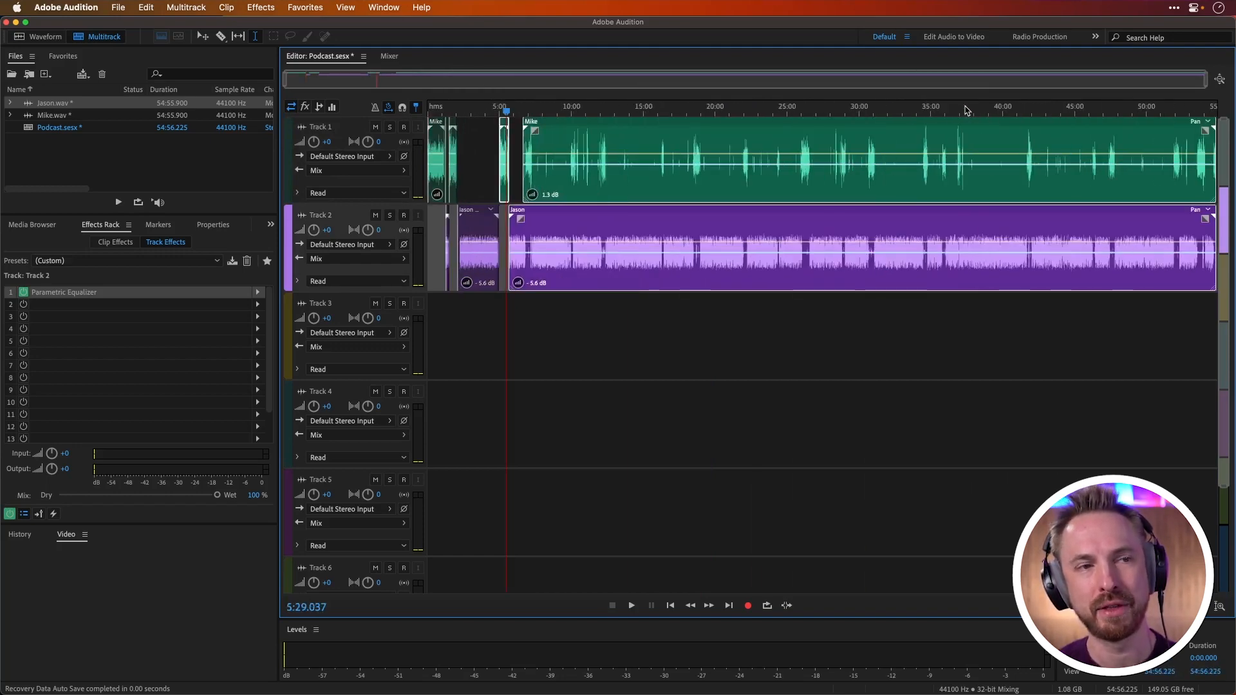
{"action": "scroll", "coordinate": [967, 111], "scroll_direction": "up", "scroll_amount": 10}
{"action": "scroll", "coordinate": [866, 112], "scroll_direction": "down", "scroll_amount": 10}
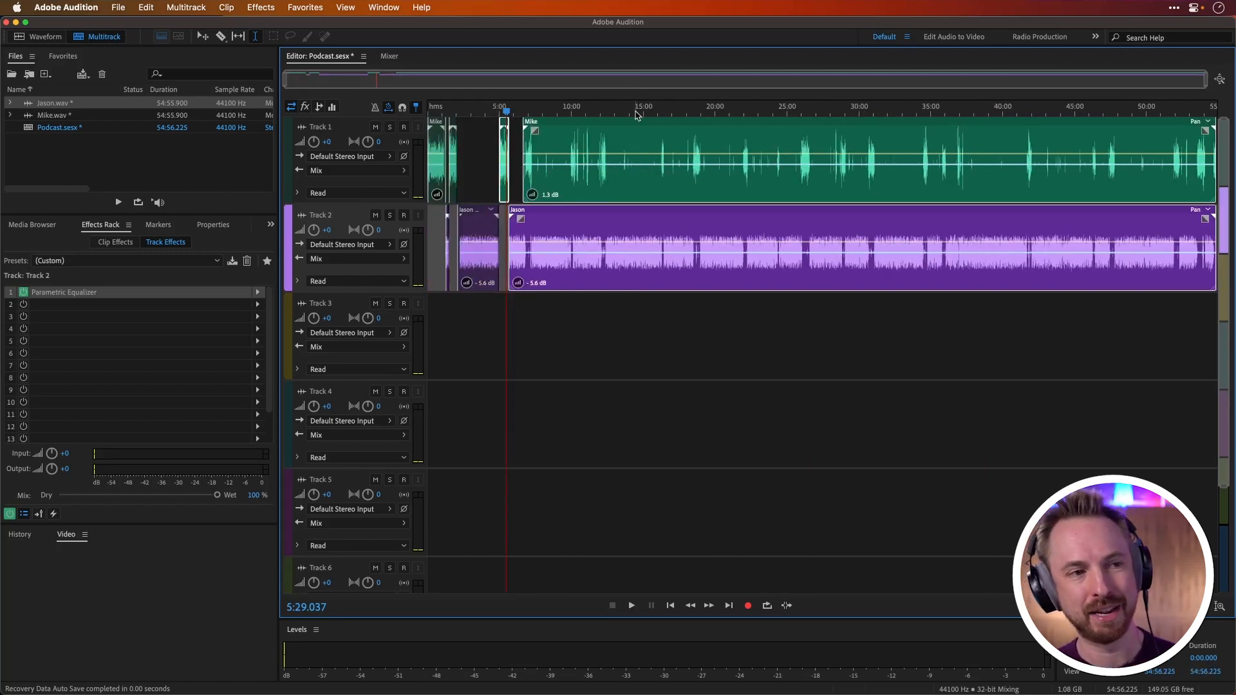
Step: Select all clips in the session and move them together so the first Track 1 clip starts at about 0:47
{"action": "left_click", "coordinate": [430, 109]}
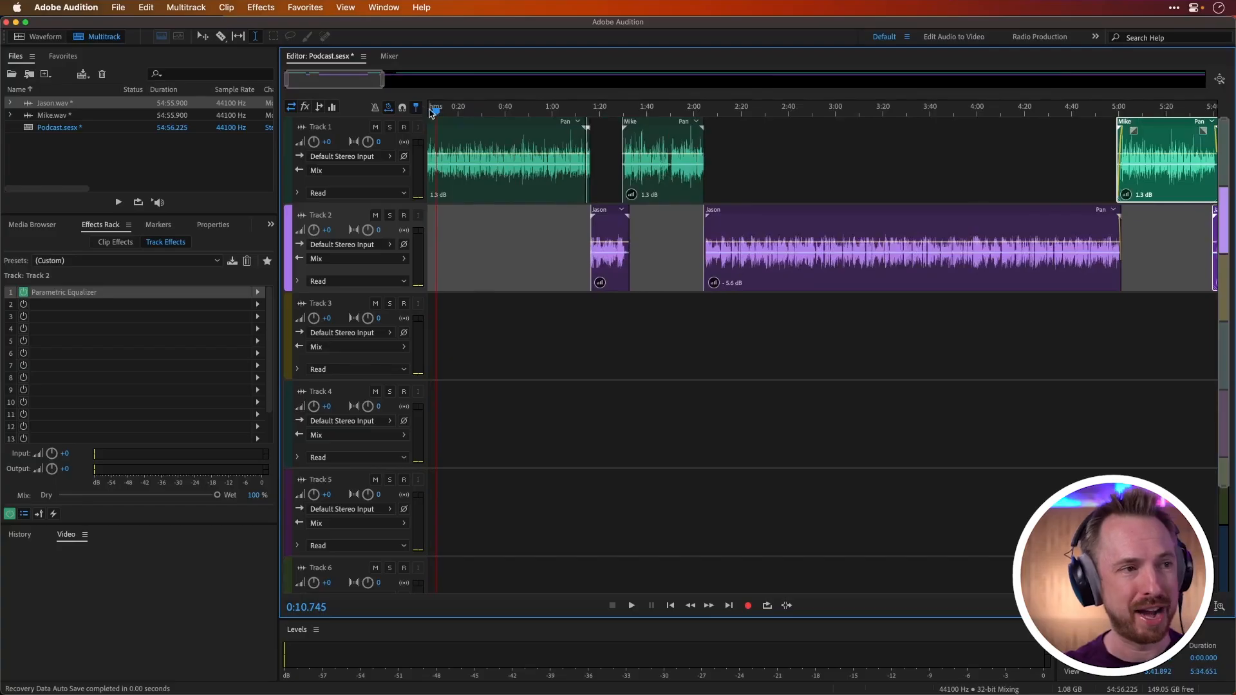
{"action": "scroll", "coordinate": [432, 114], "scroll_direction": "up", "scroll_amount": 1}
{"action": "left_click_drag", "start_coordinate": [434, 112], "coordinate": [407, 114]}
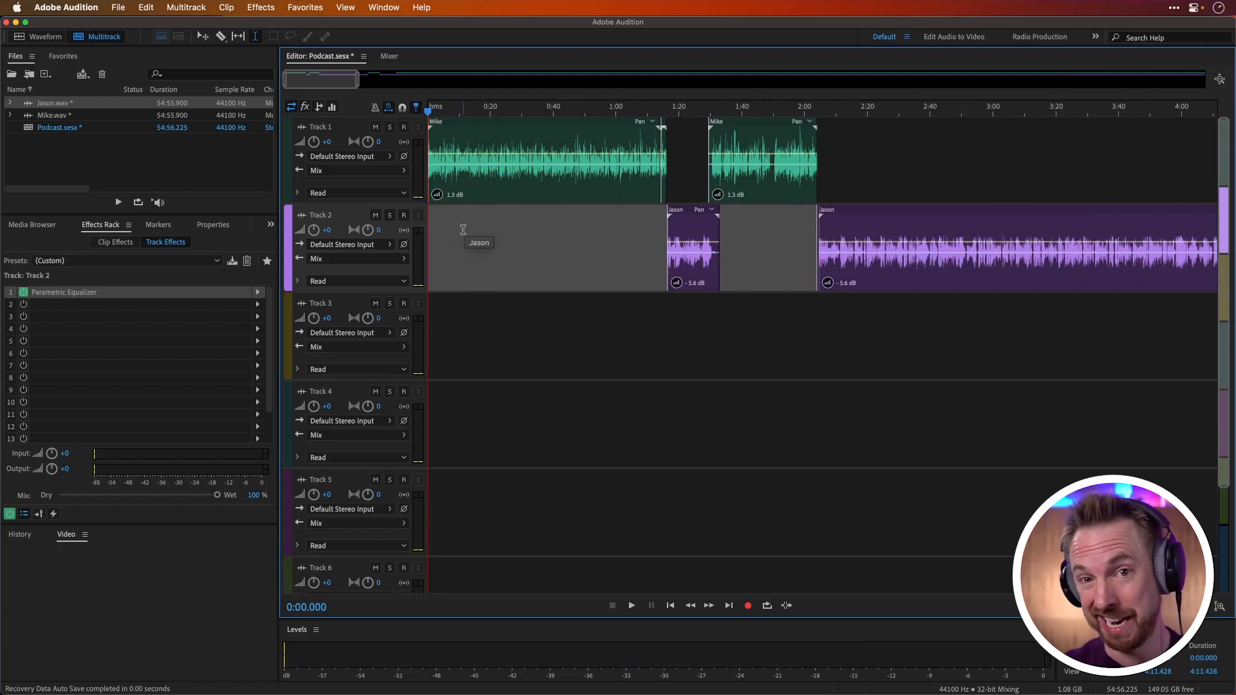
{"action": "key", "text": "super+a"}
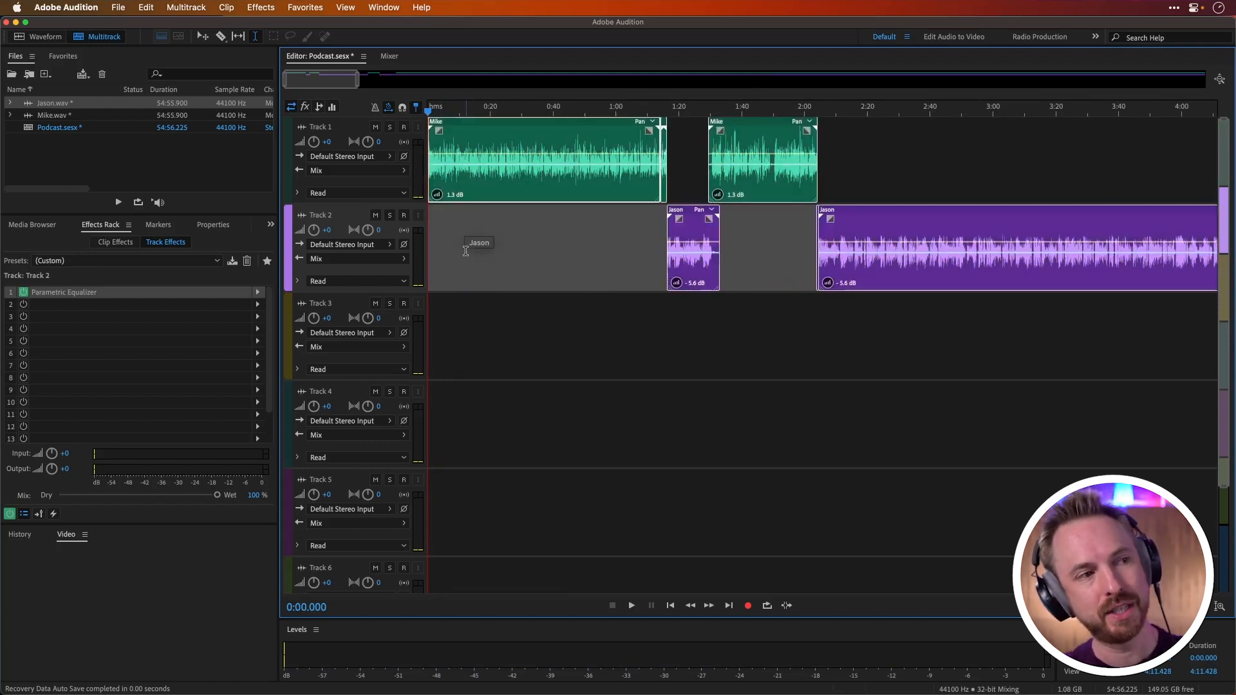
{"action": "left_click_drag", "start_coordinate": [451, 140], "coordinate": [599, 141]}
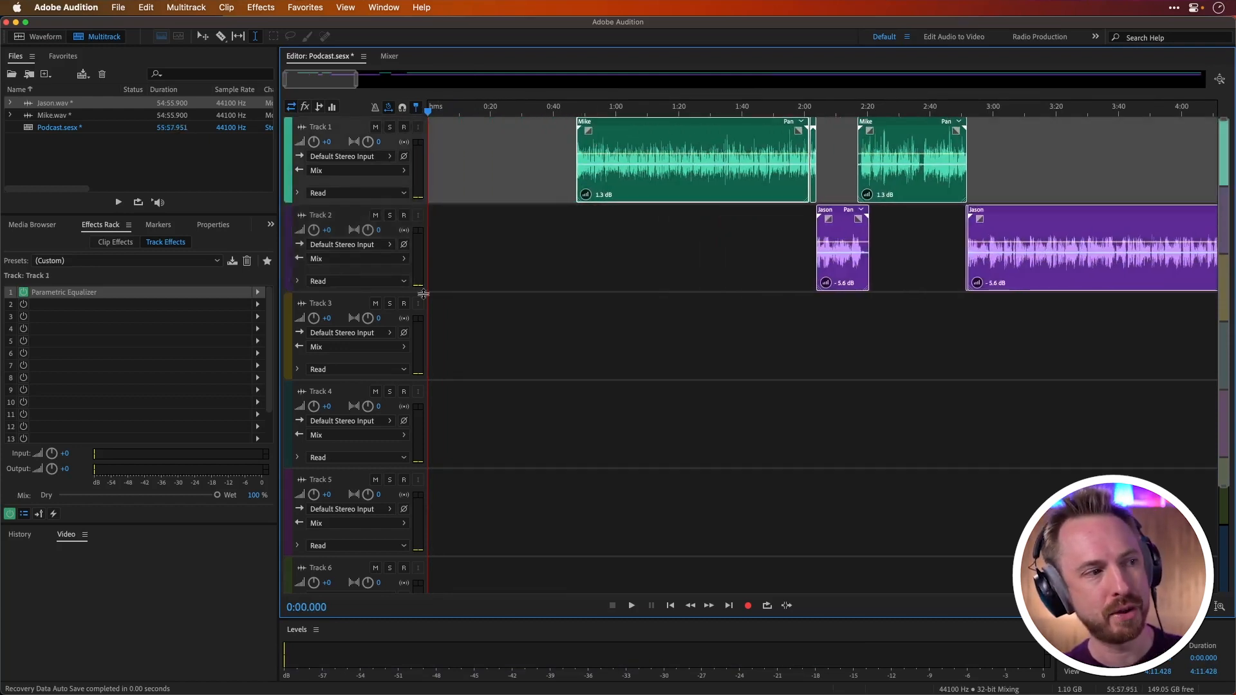
Step: Add the 120 BPM Bed_Darker_Dancer music file from the CHR folder to Track 3, starting at 0:00
{"action": "left_click", "coordinate": [31, 223]}
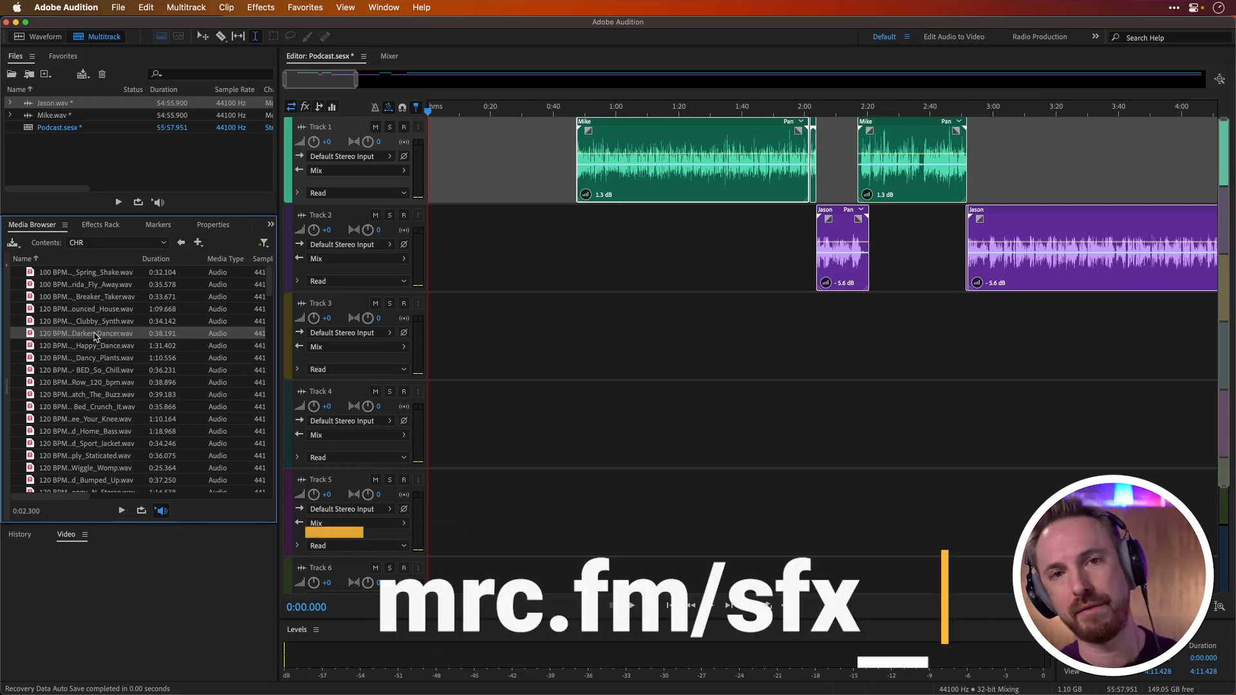
{"action": "left_click_drag", "start_coordinate": [96, 335], "coordinate": [425, 364]}
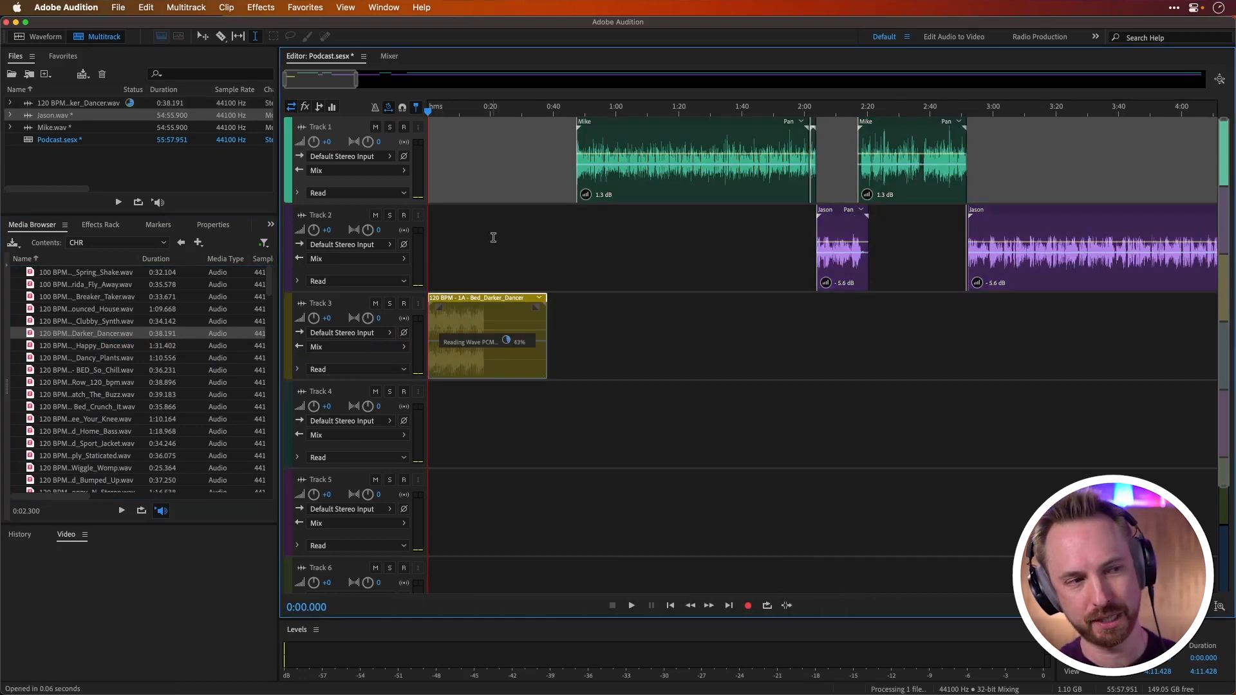
{"action": "left_click", "coordinate": [481, 254]}
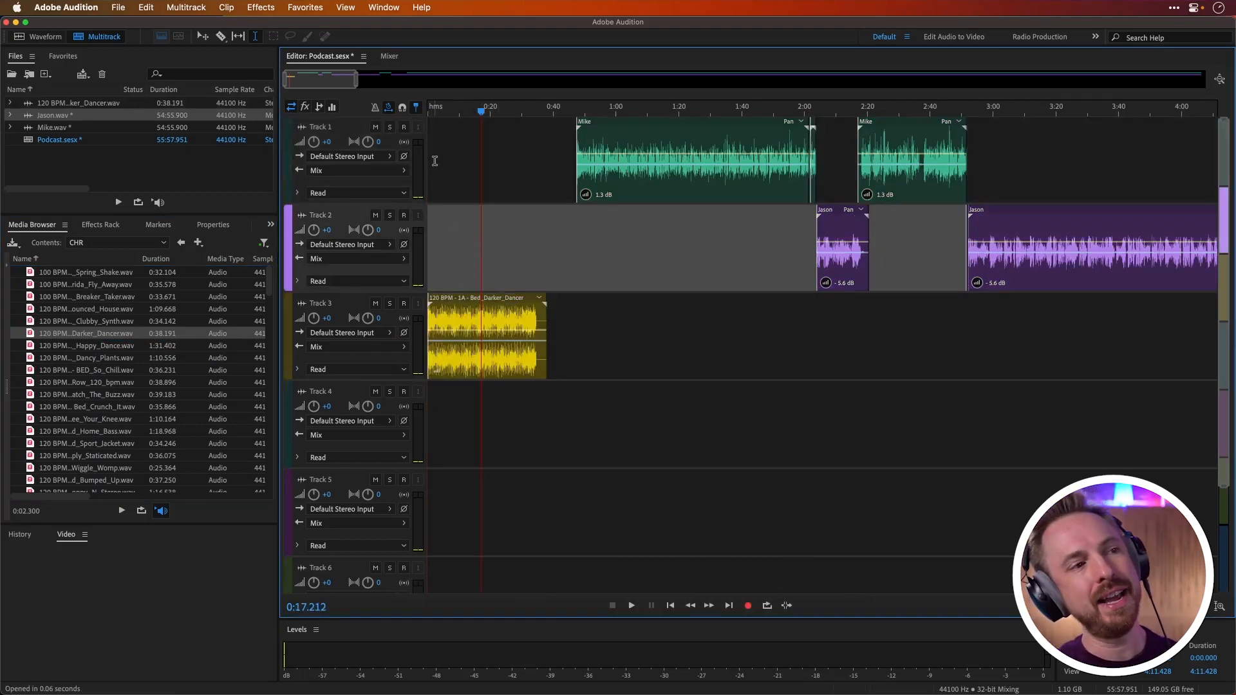
Step: Play the music bed on Track 3 from the start of the session to audition it
{"action": "left_click", "coordinate": [448, 119]}
{"action": "left_click_drag", "start_coordinate": [448, 112], "coordinate": [427, 118]}
{"action": "key", "text": "space"}
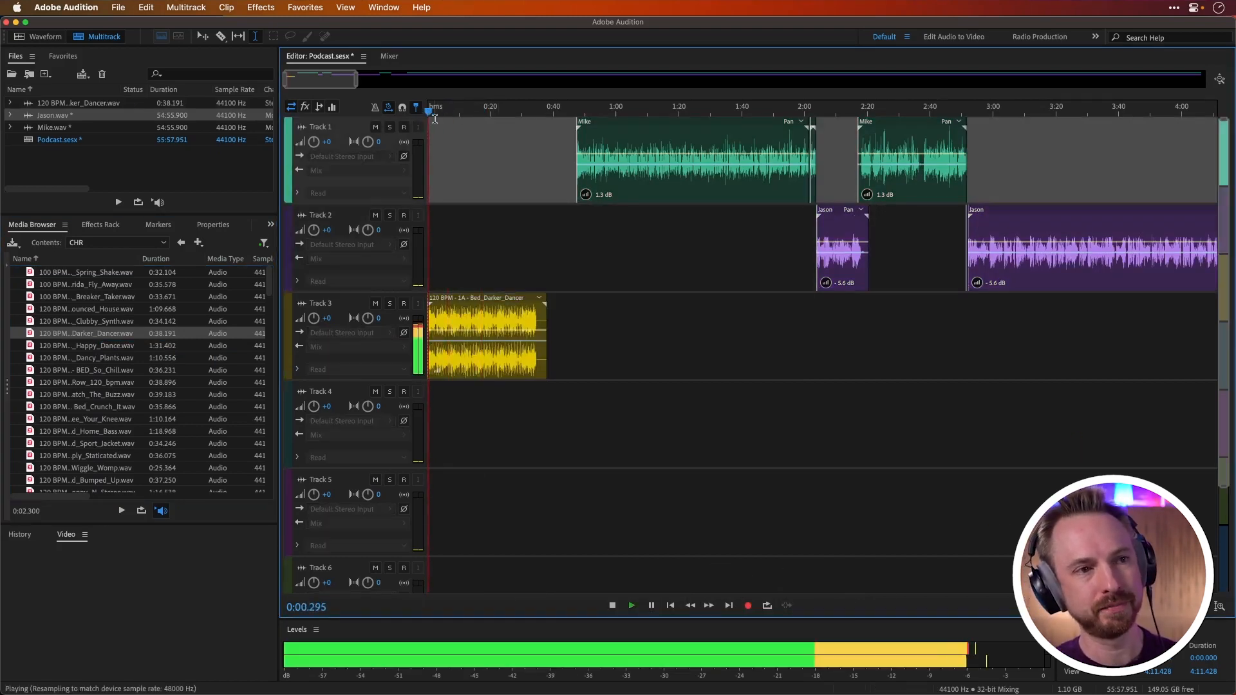
{"action": "scroll", "coordinate": [433, 110], "scroll_direction": "up", "scroll_amount": 2}
{"action": "scroll", "coordinate": [431, 107], "scroll_direction": "up", "scroll_amount": 2}
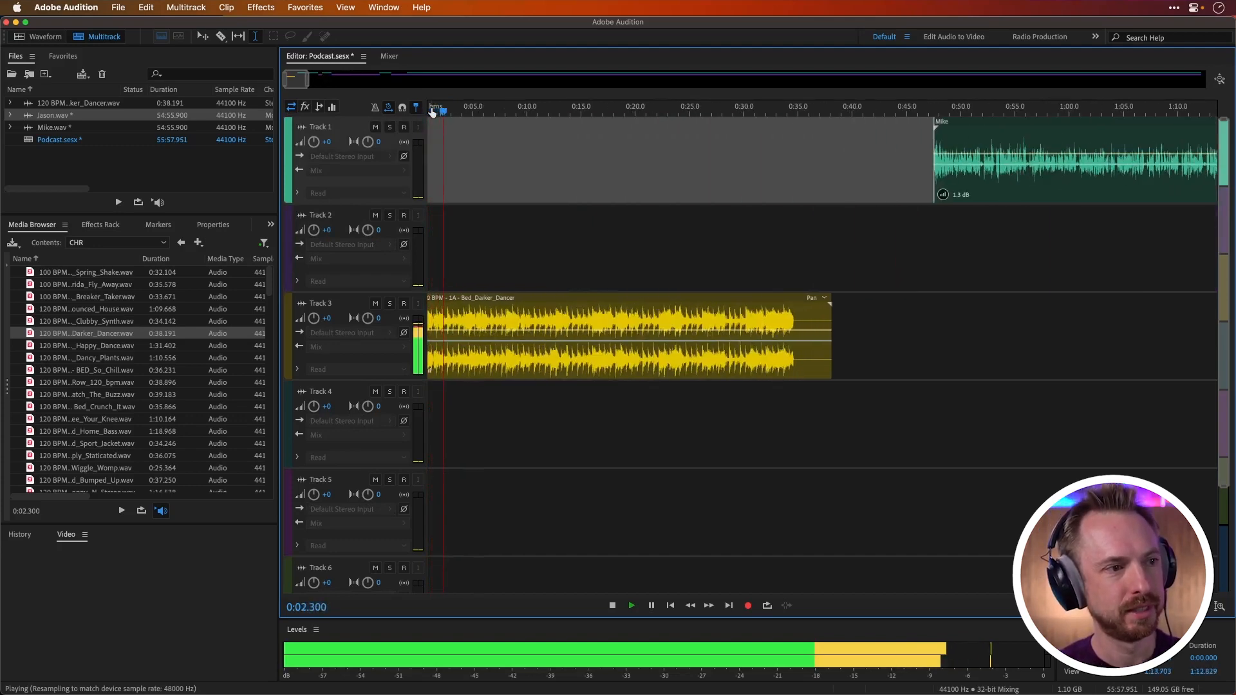
{"action": "key", "text": "space"}
Step: Delete the part of the Track 3 music bed after about 0:08 and select the remaining clip
{"action": "left_click_drag", "start_coordinate": [514, 312], "coordinate": [888, 309]}
{"action": "key", "text": "Delete"}
{"action": "left_click", "coordinate": [492, 313]}
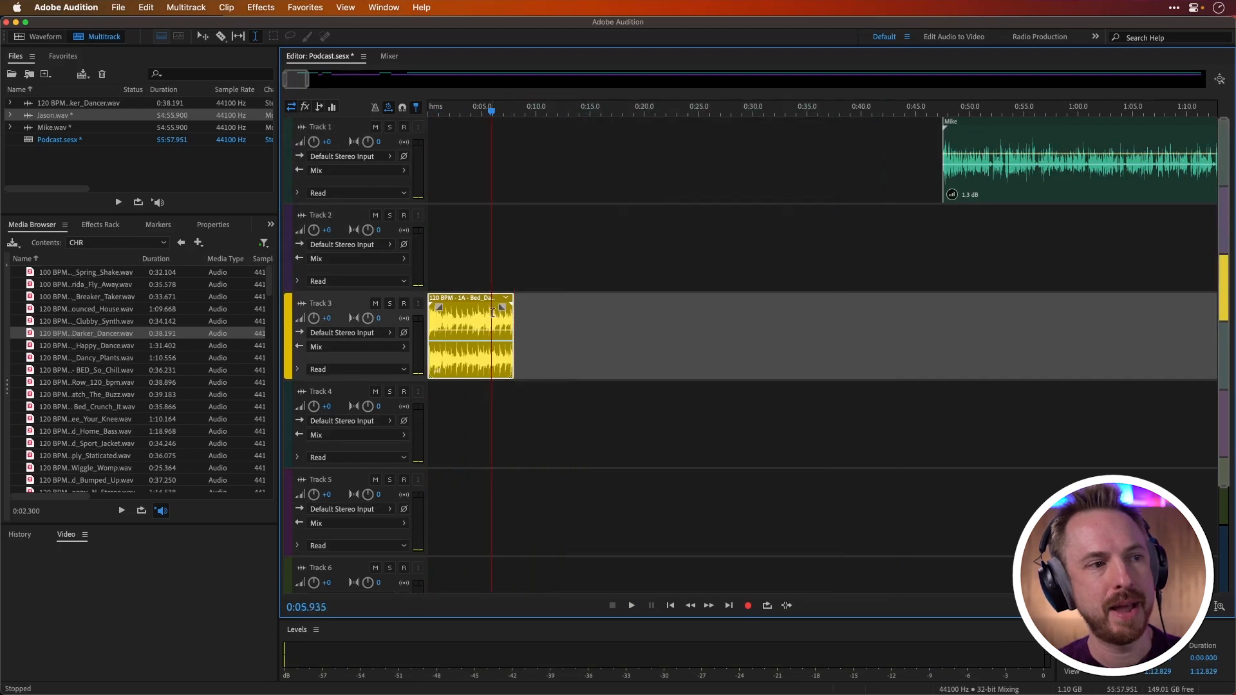
Step: Fade out the Track 3 music bed from about 0:03 and move all voice clips together so the speech starts at about 0:05
{"action": "left_click_drag", "start_coordinate": [438, 307], "coordinate": [451, 309]}
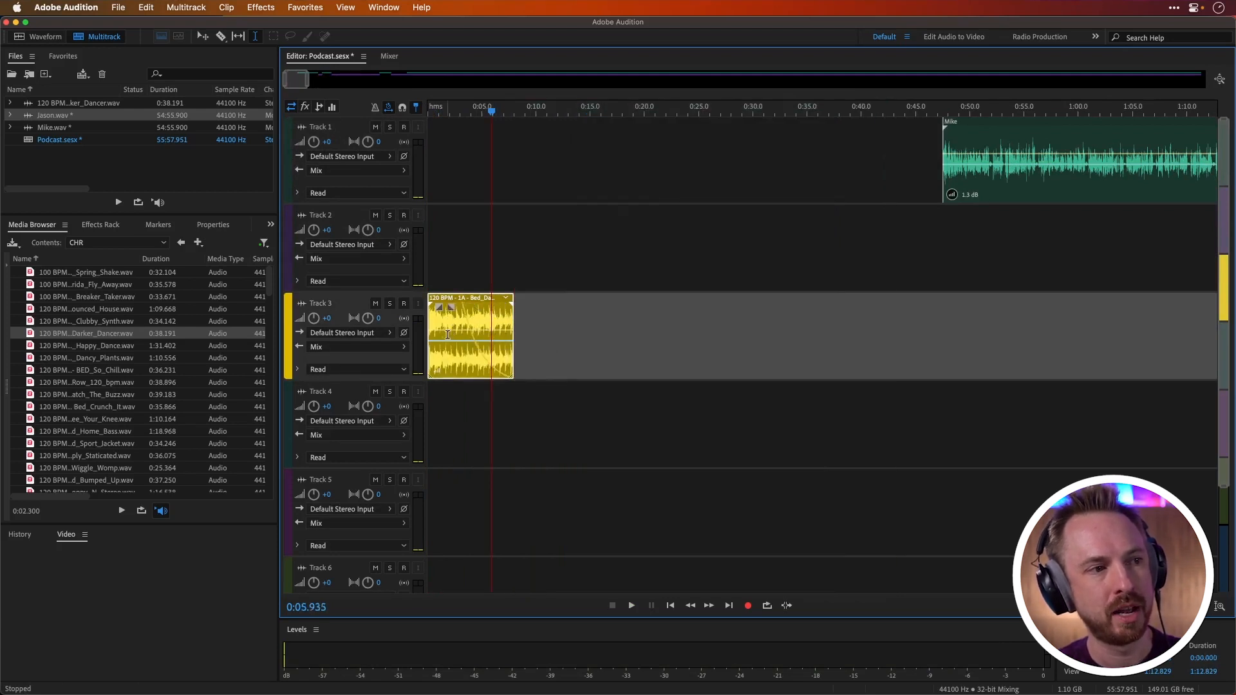
{"action": "left_click", "coordinate": [896, 157]}
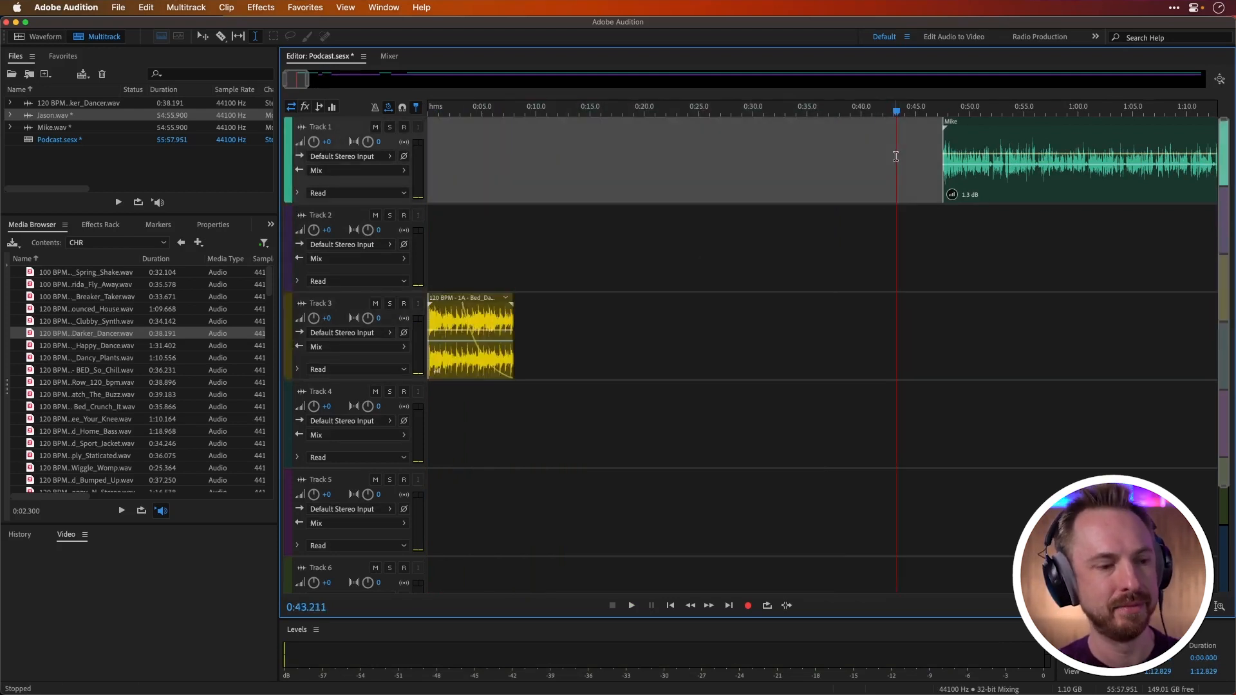
{"action": "key", "text": "super+slash"}
{"action": "left_click_drag", "start_coordinate": [983, 126], "coordinate": [487, 133]}
Step: Play the session from the start to audition the transition from the music bed into the speech
{"action": "left_click", "coordinate": [430, 110]}
{"action": "key", "text": "space"}
{"action": "scroll", "coordinate": [444, 116], "scroll_direction": "up", "scroll_amount": 5}
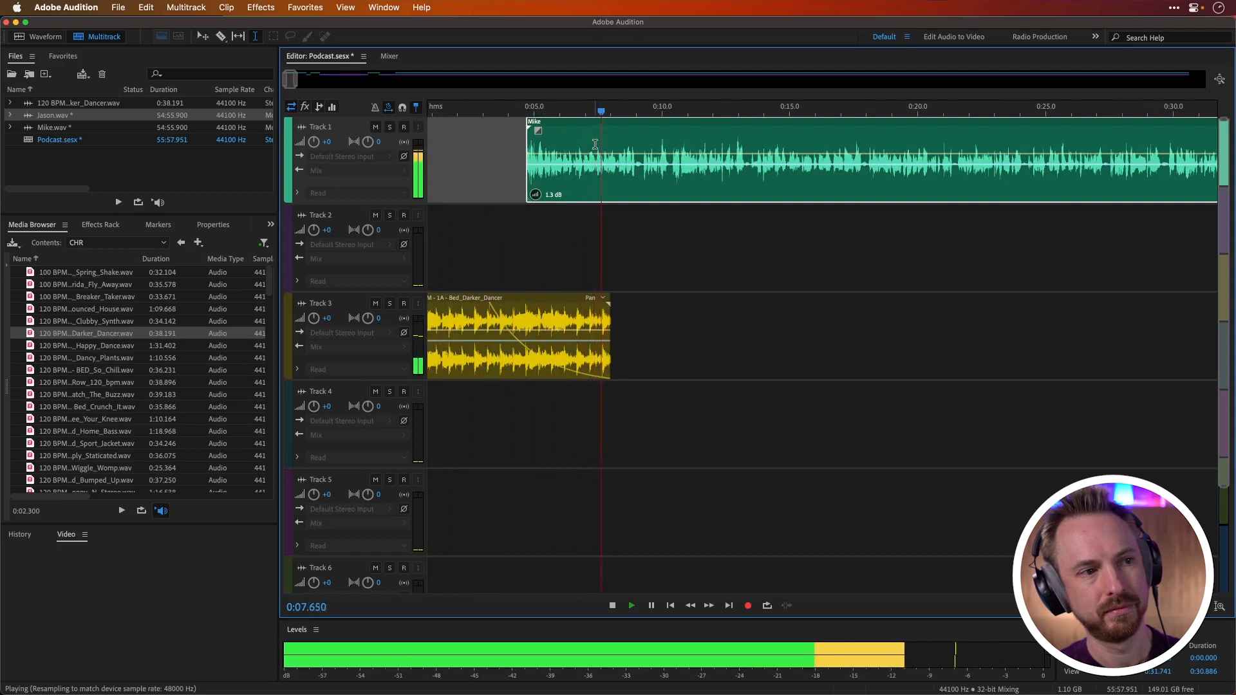
{"action": "key", "text": "space"}
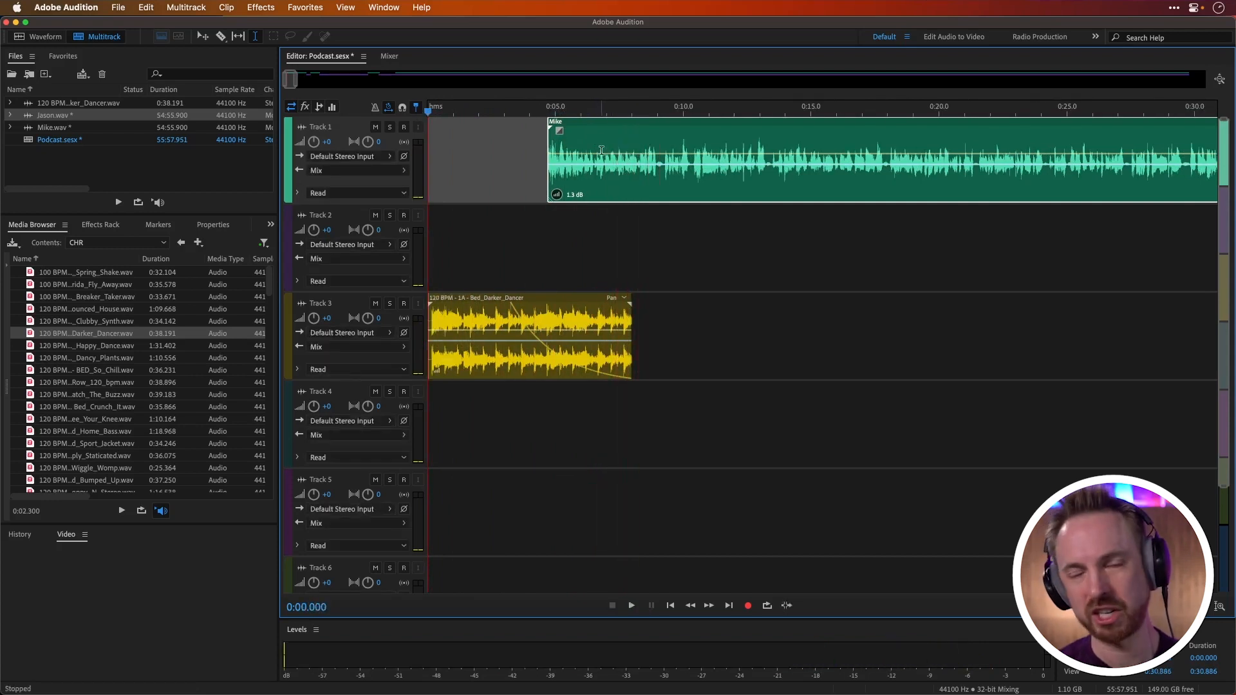
Step: Browse to the Glitch folder in the Sound Effects library and preview the FX_Buzzy_Downer_Upper.wav effect
{"action": "scroll", "coordinate": [594, 135], "scroll_direction": "down", "scroll_amount": 4}
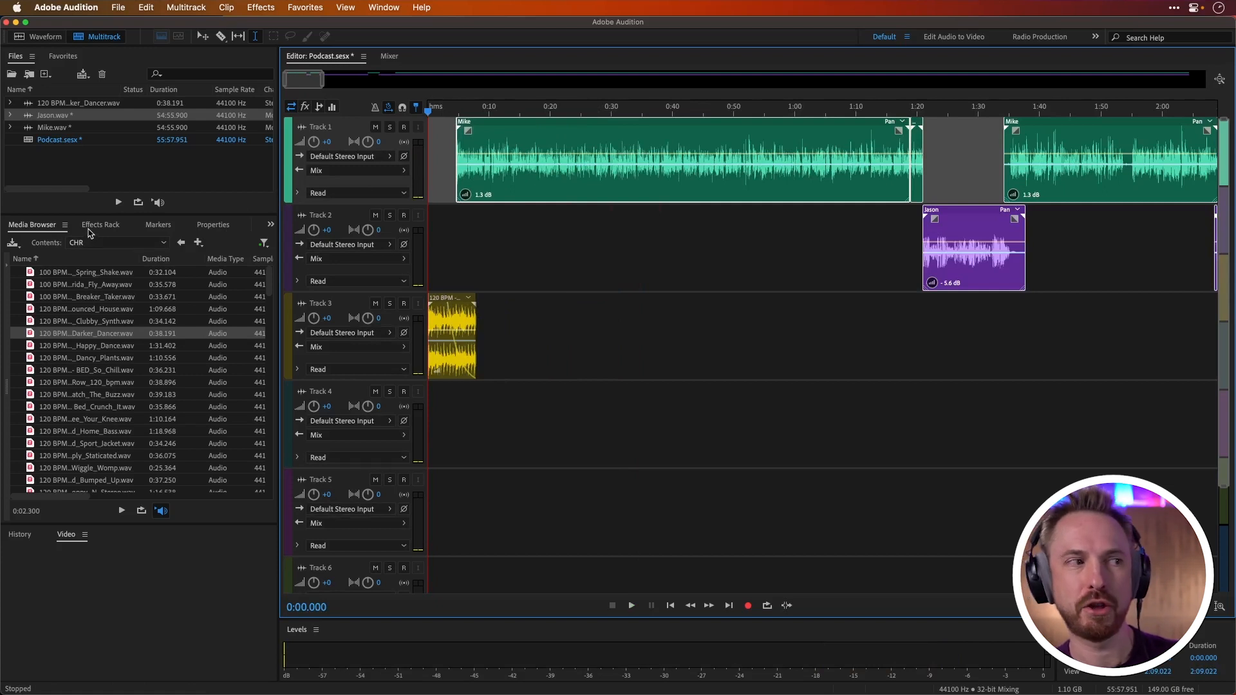
{"action": "left_click", "coordinate": [181, 243]}
{"action": "left_click", "coordinate": [181, 243]}
{"action": "double_click", "coordinate": [65, 285]}
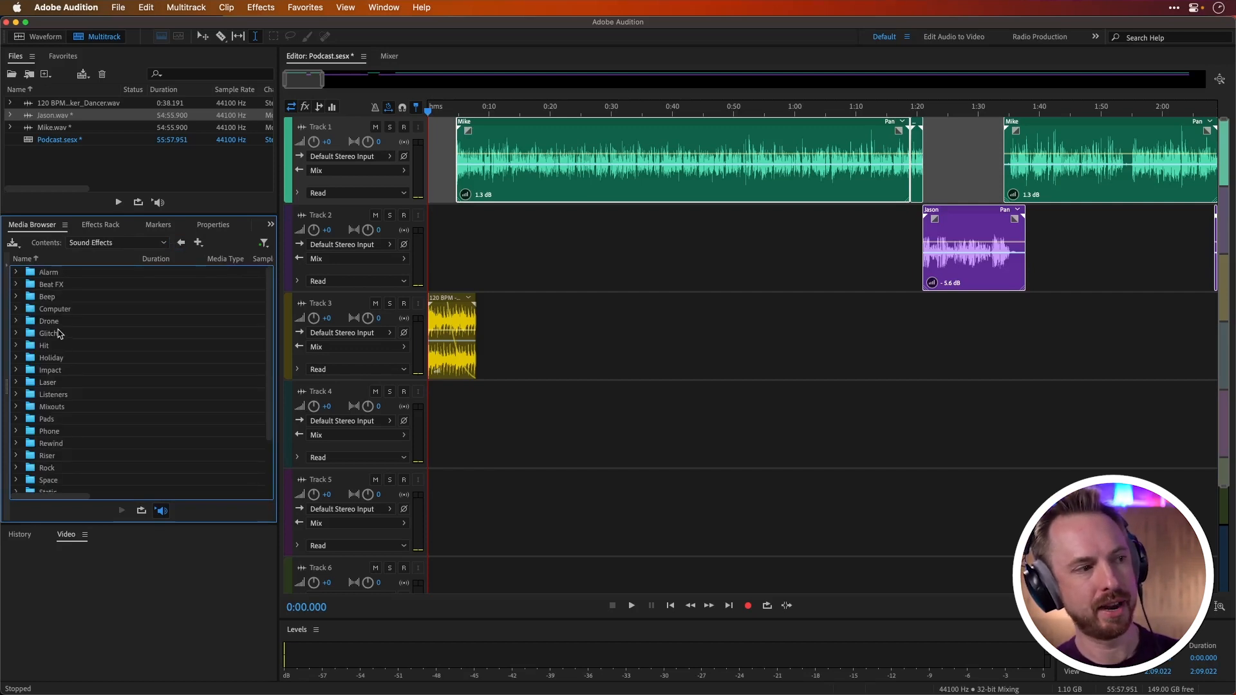
{"action": "double_click", "coordinate": [51, 333]}
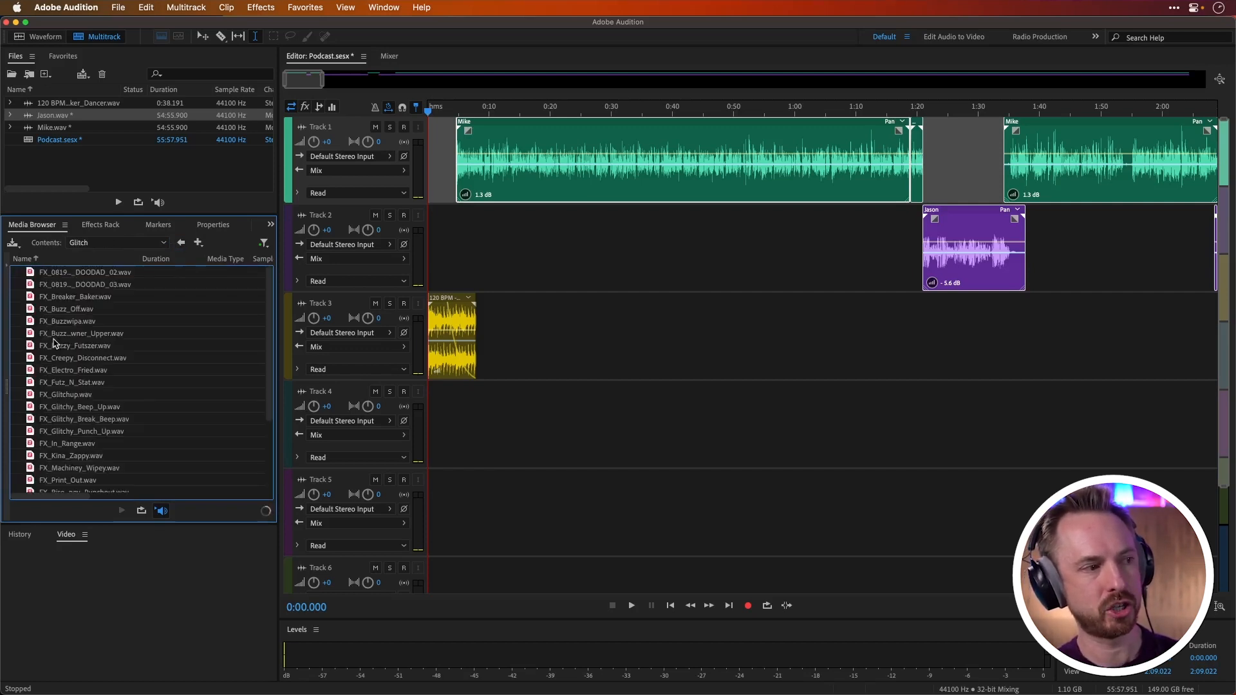
{"action": "left_click", "coordinate": [161, 511]}
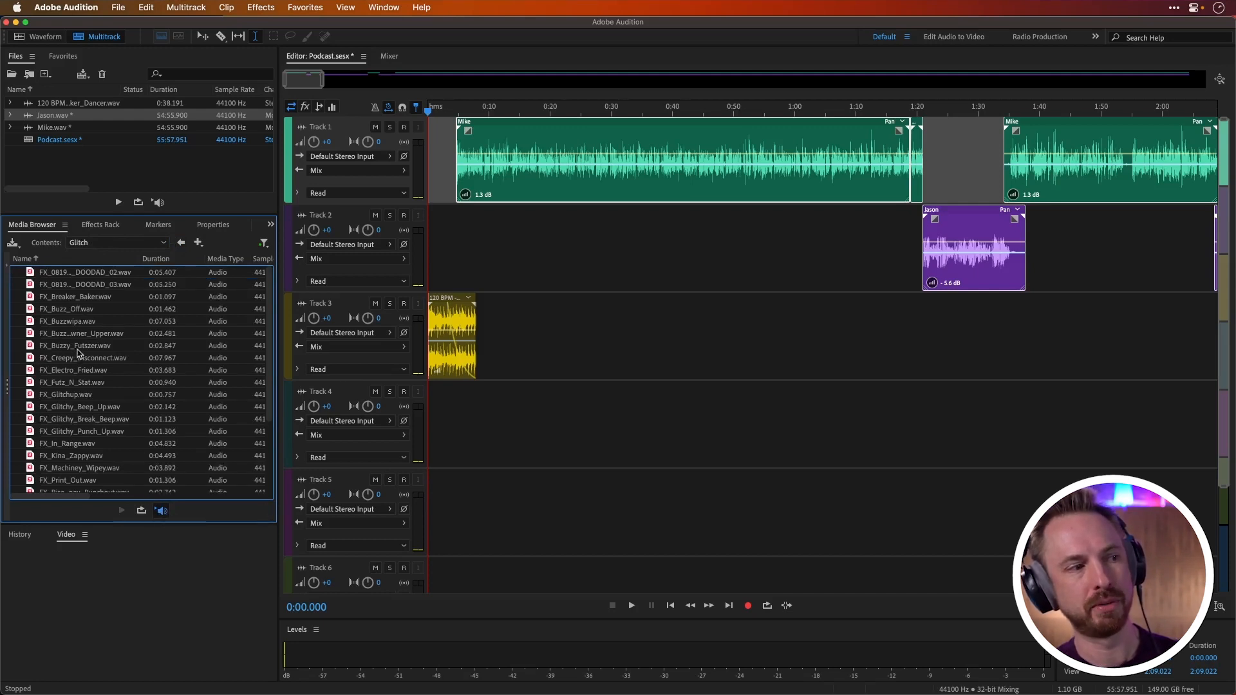
{"action": "left_click", "coordinate": [77, 333]}
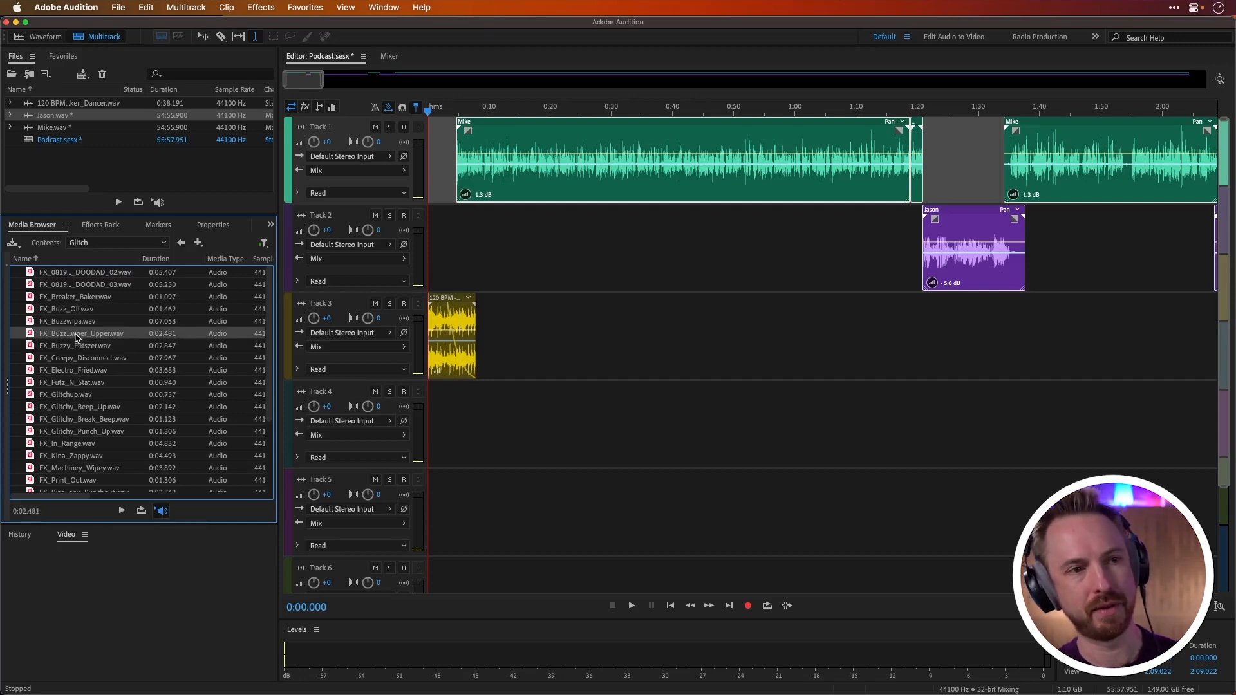
Step: Add FX_Buzzy_Downer_Upper.wav to Track 4 beneath the speaker change, starting at about 30:44.6
{"action": "scroll", "coordinate": [538, 110], "scroll_direction": "down", "scroll_amount": 10}
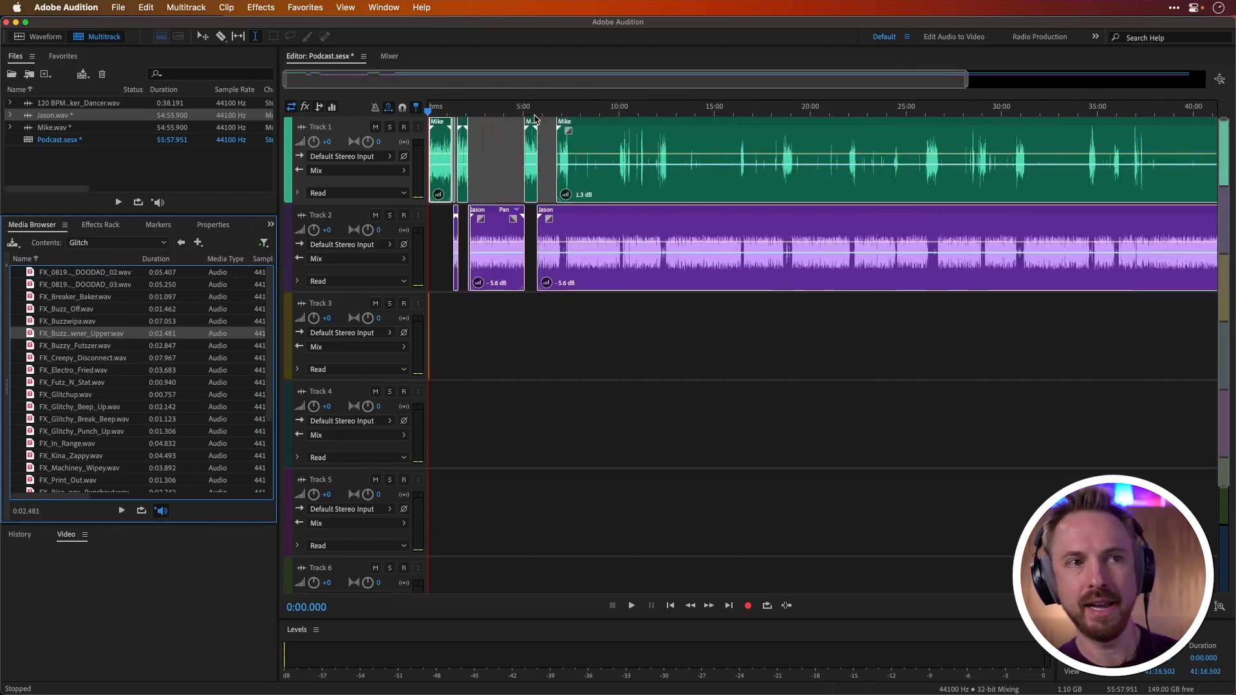
{"action": "scroll", "coordinate": [534, 119], "scroll_direction": "down", "scroll_amount": 2}
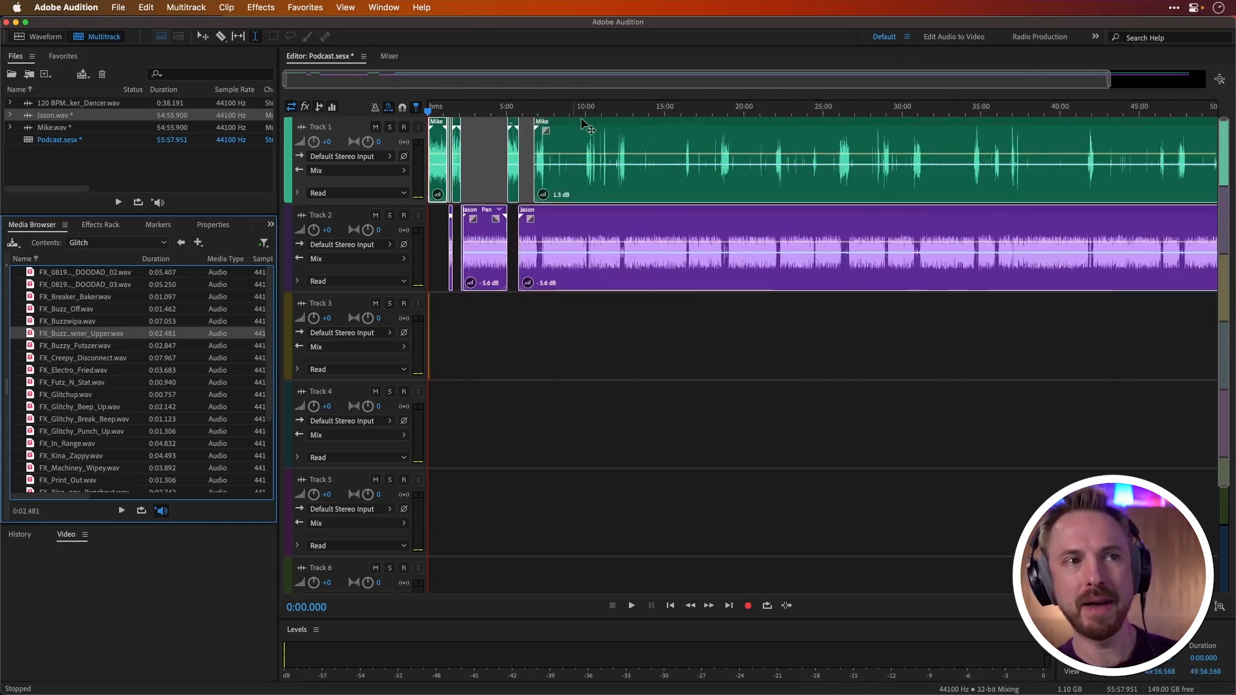
{"action": "left_click", "coordinate": [908, 114]}
{"action": "scroll", "coordinate": [914, 115], "scroll_direction": "up", "scroll_amount": 3}
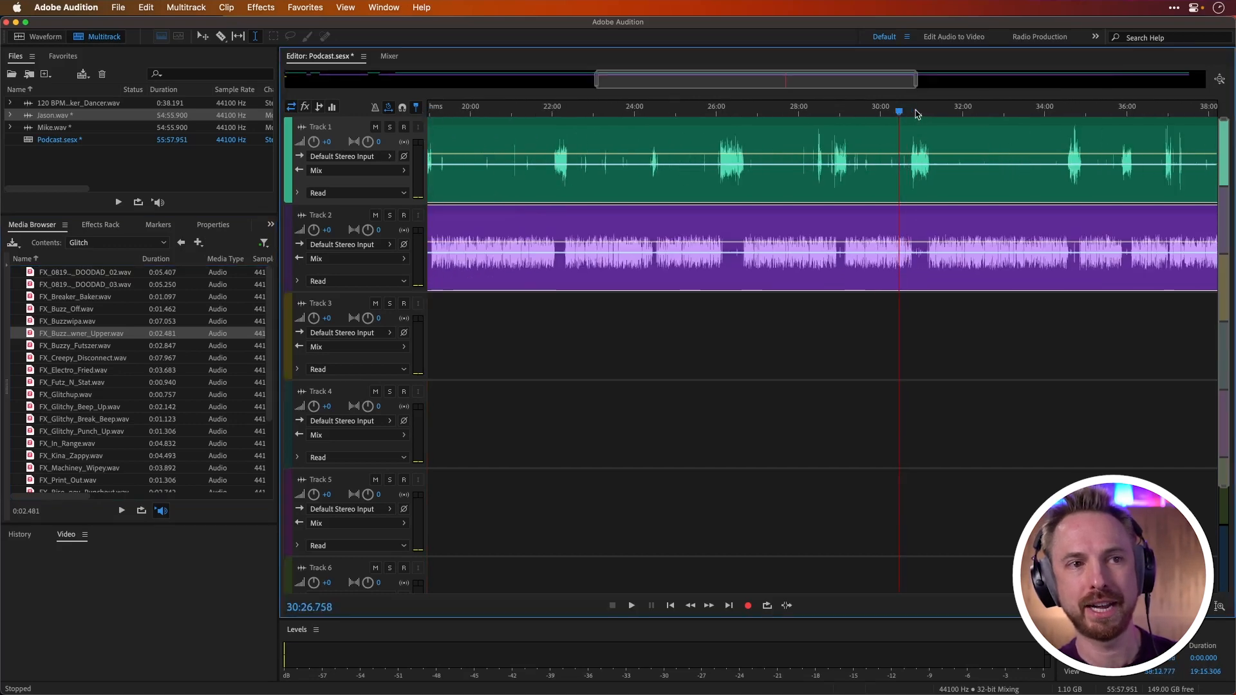
{"action": "scroll", "coordinate": [917, 114], "scroll_direction": "up", "scroll_amount": 5}
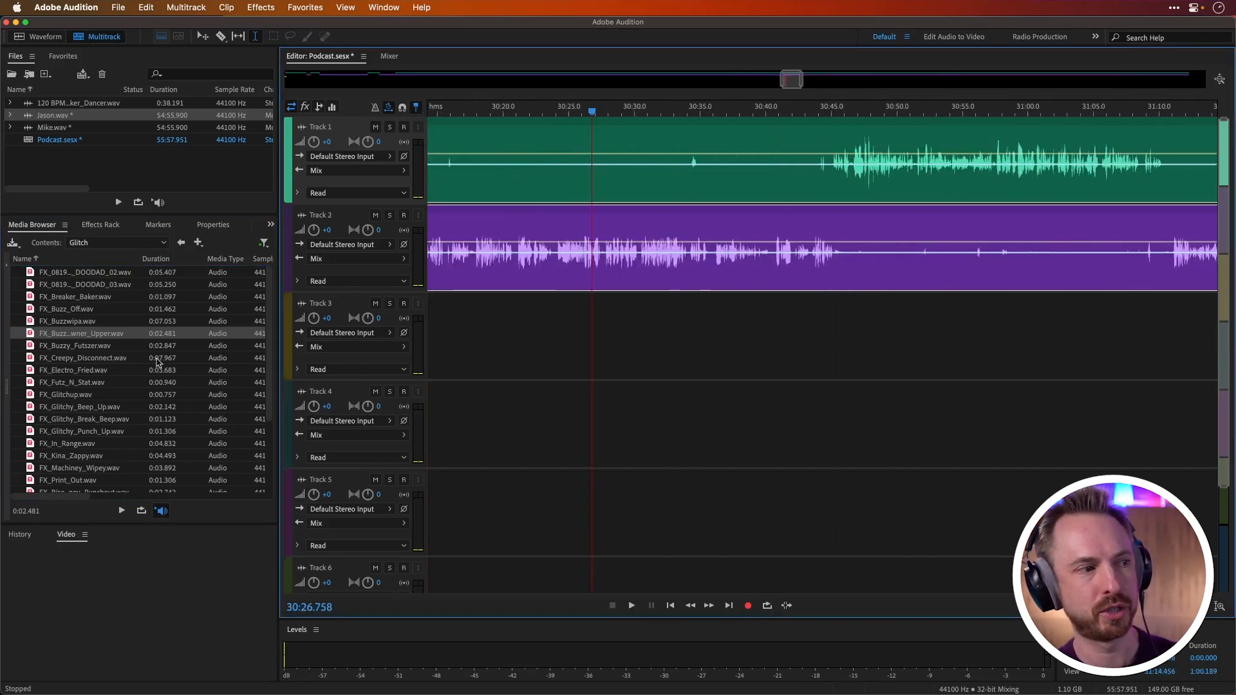
{"action": "left_click_drag", "start_coordinate": [114, 341], "coordinate": [815, 446]}
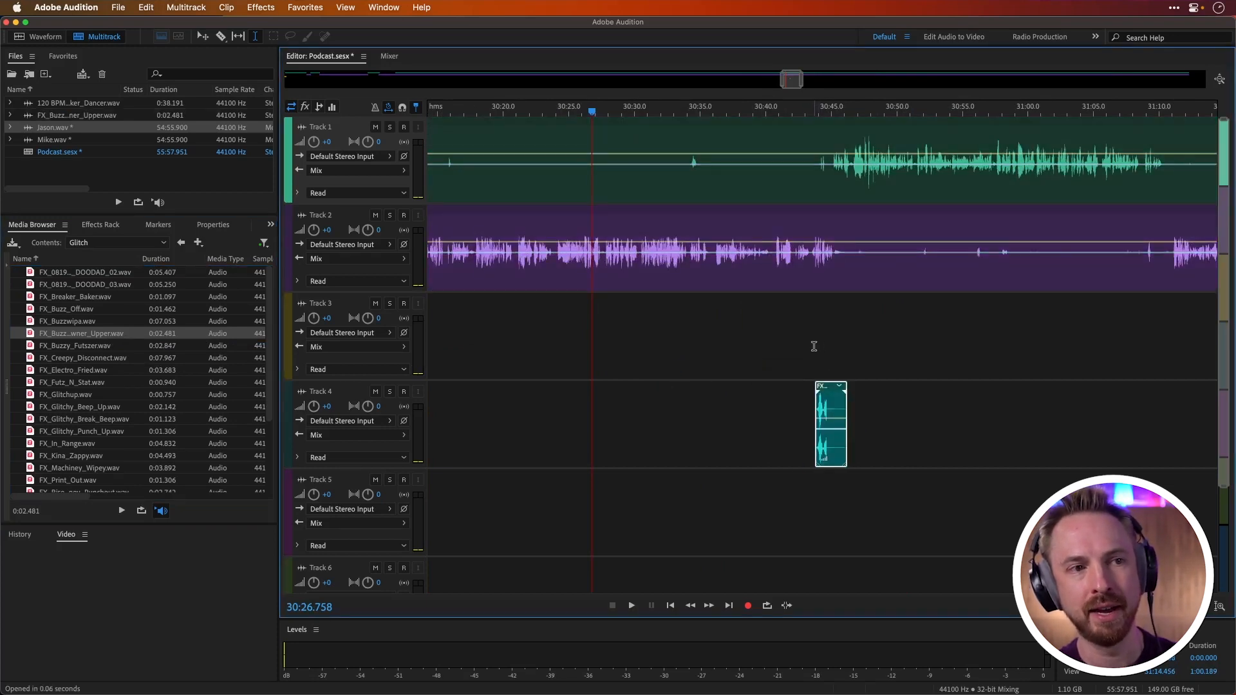
{"action": "scroll", "coordinate": [836, 110], "scroll_direction": "up", "scroll_amount": 3}
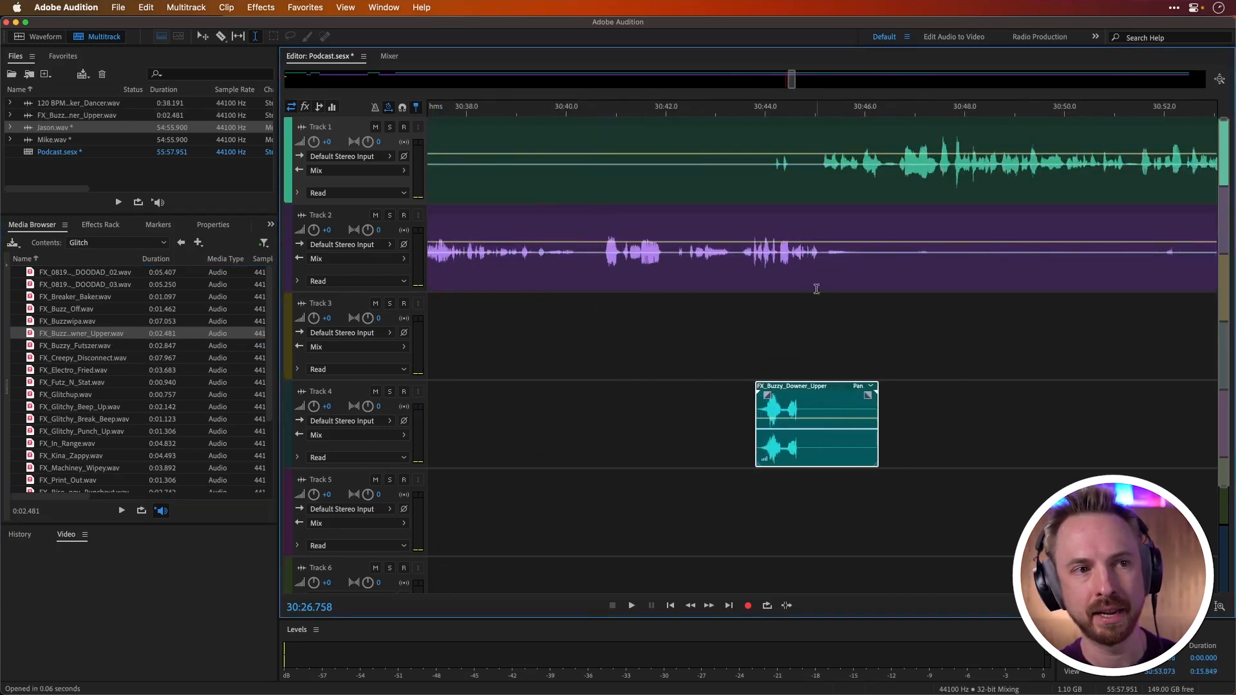
{"action": "left_click_drag", "start_coordinate": [794, 389], "coordinate": [836, 389]}
Step: Play the session from about 30:43.7 to audition the glitch effect over the speaker change
{"action": "left_click", "coordinate": [749, 359]}
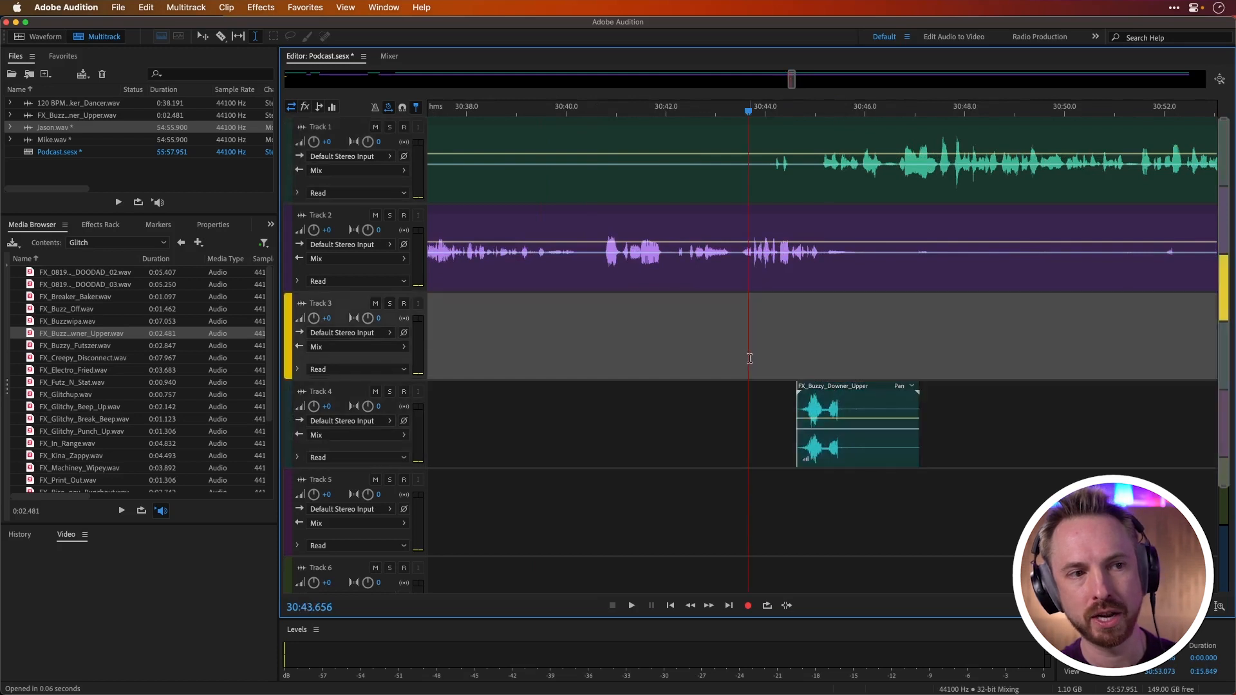
{"action": "key", "text": "space"}
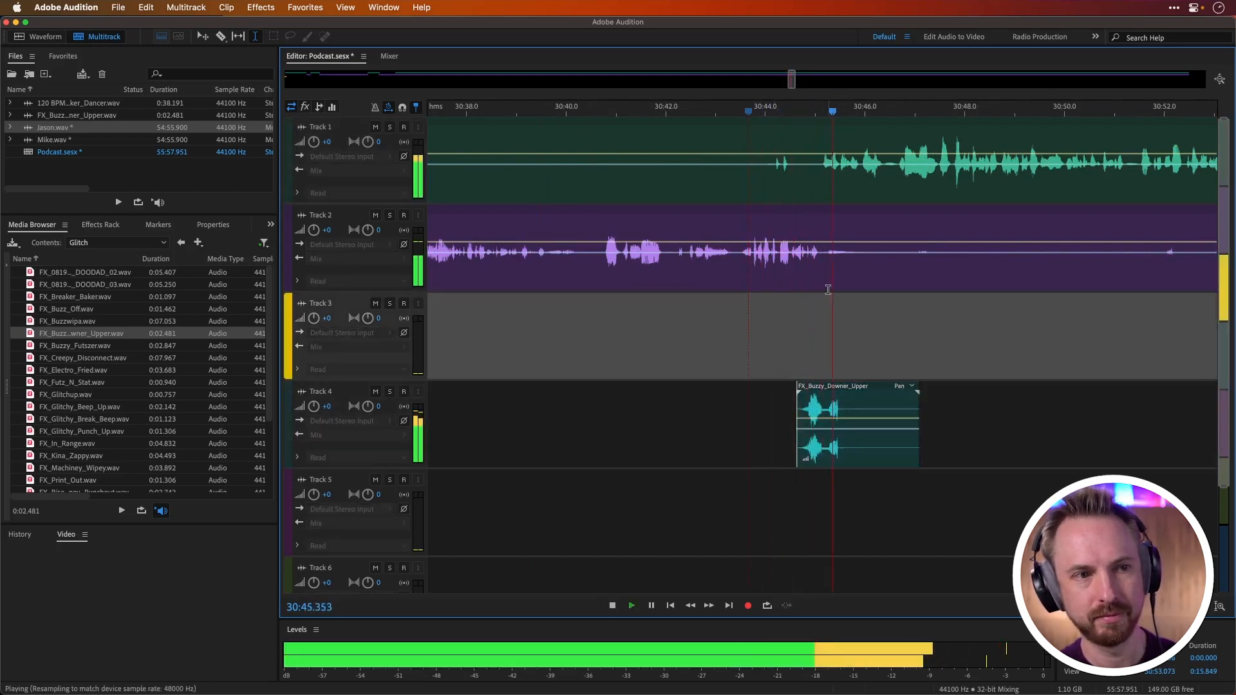
{"action": "key", "text": "space"}
Step: Split the voice clips on Track 1 and Track 2 at about 30:45.1
{"action": "left_click", "coordinate": [820, 175]}
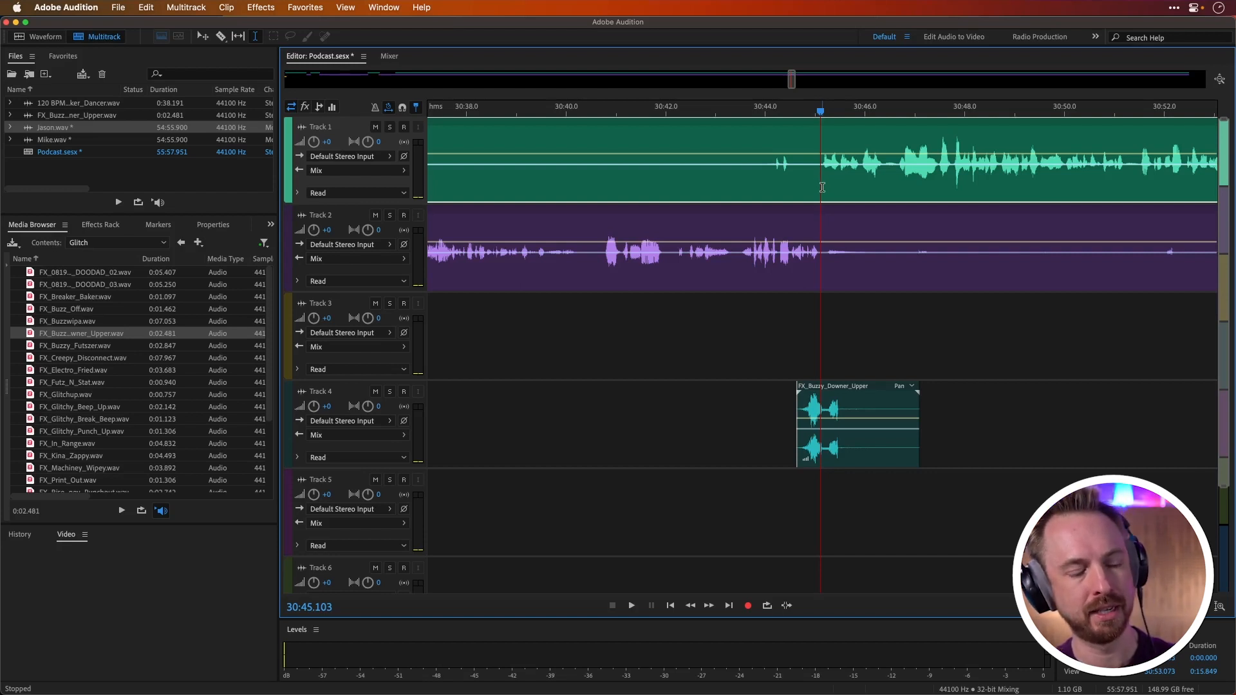
{"action": "key", "text": "super+k"}
{"action": "left_click", "coordinate": [820, 217]}
{"action": "key", "text": "super+k"}
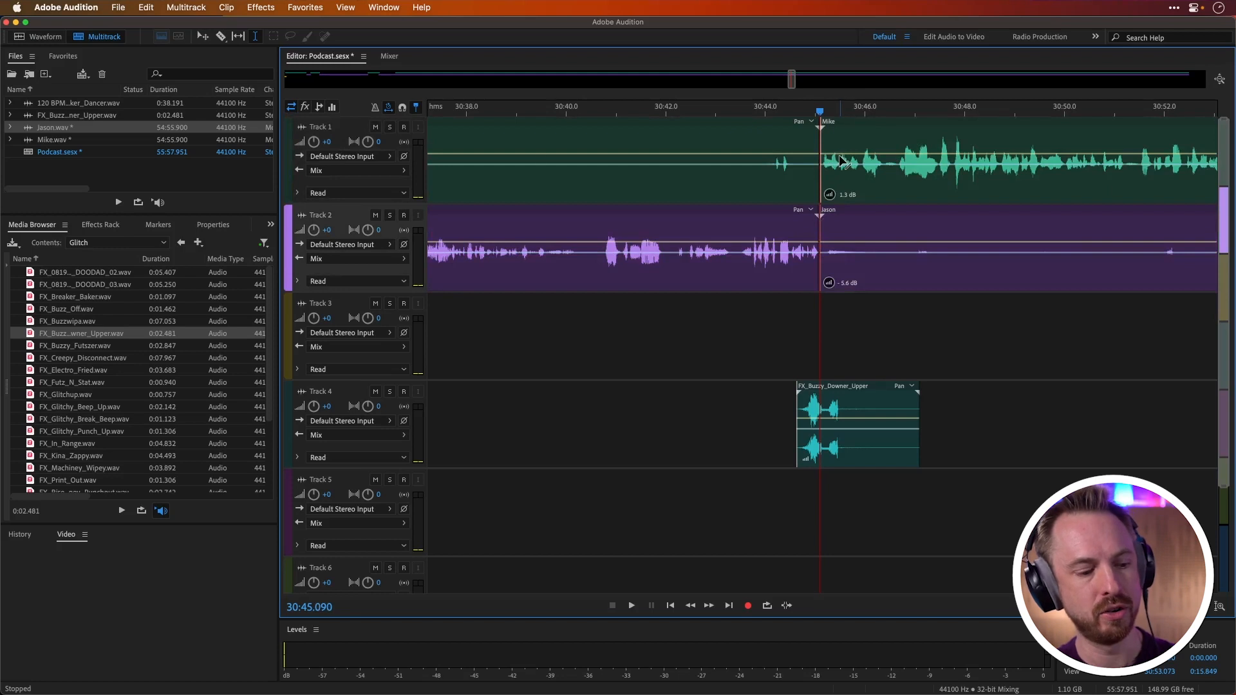
{"action": "key", "text": "super+a"}
{"action": "left_click_drag", "start_coordinate": [837, 123], "coordinate": [849, 125]}
{"action": "key", "text": "super+z"}
Step: Move the Track 1 and Track 2 clips after the split together so they start at about 30:48.4, leaving a gap
{"action": "left_click", "coordinate": [840, 115]}
{"action": "left_click_drag", "start_coordinate": [839, 120], "coordinate": [1004, 122]}
{"action": "left_click", "coordinate": [1016, 328]}
Step: Move the Track 4 glitch effect to start at about 30:44.3 and place a copy of it at about 30:47.9
{"action": "left_click_drag", "start_coordinate": [987, 390], "coordinate": [808, 390]}
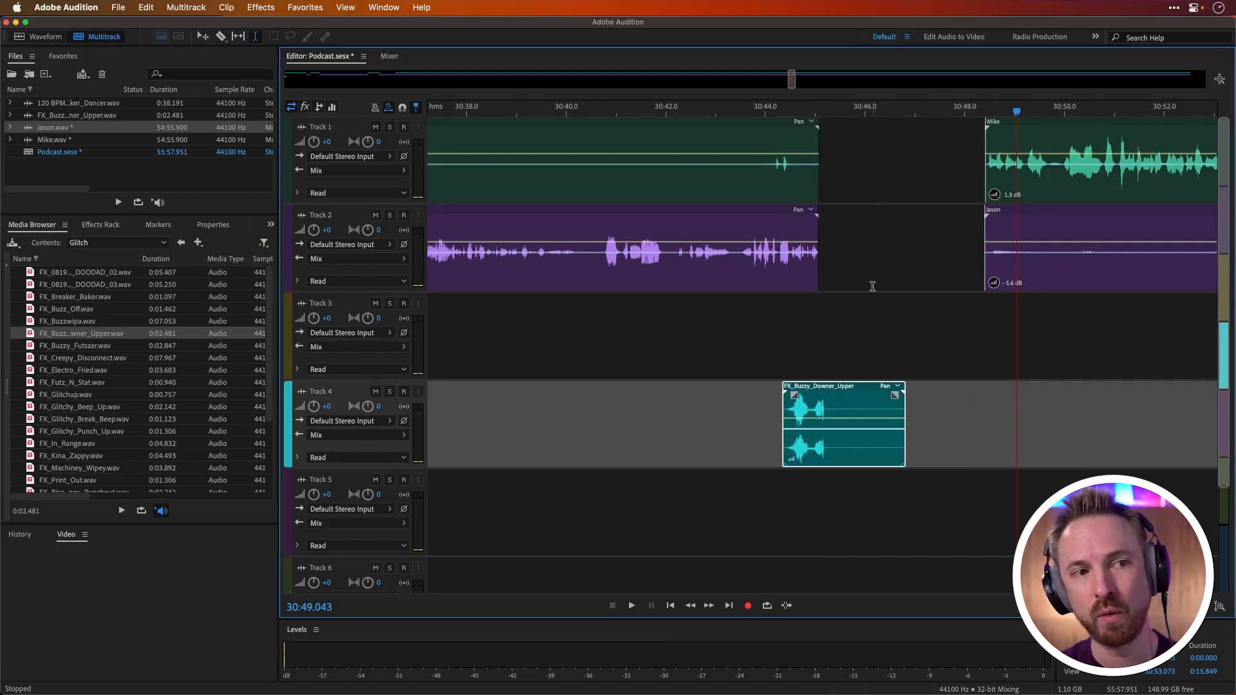
{"action": "left_click_drag", "start_coordinate": [818, 386], "coordinate": [1009, 387]}
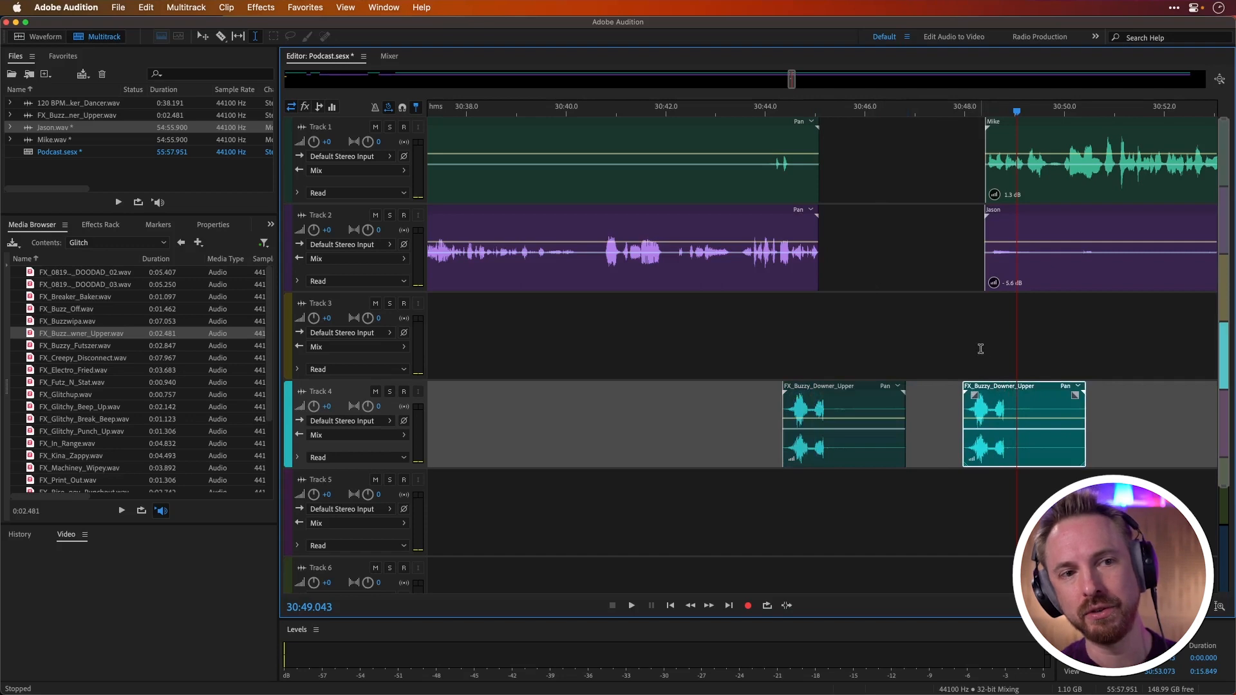